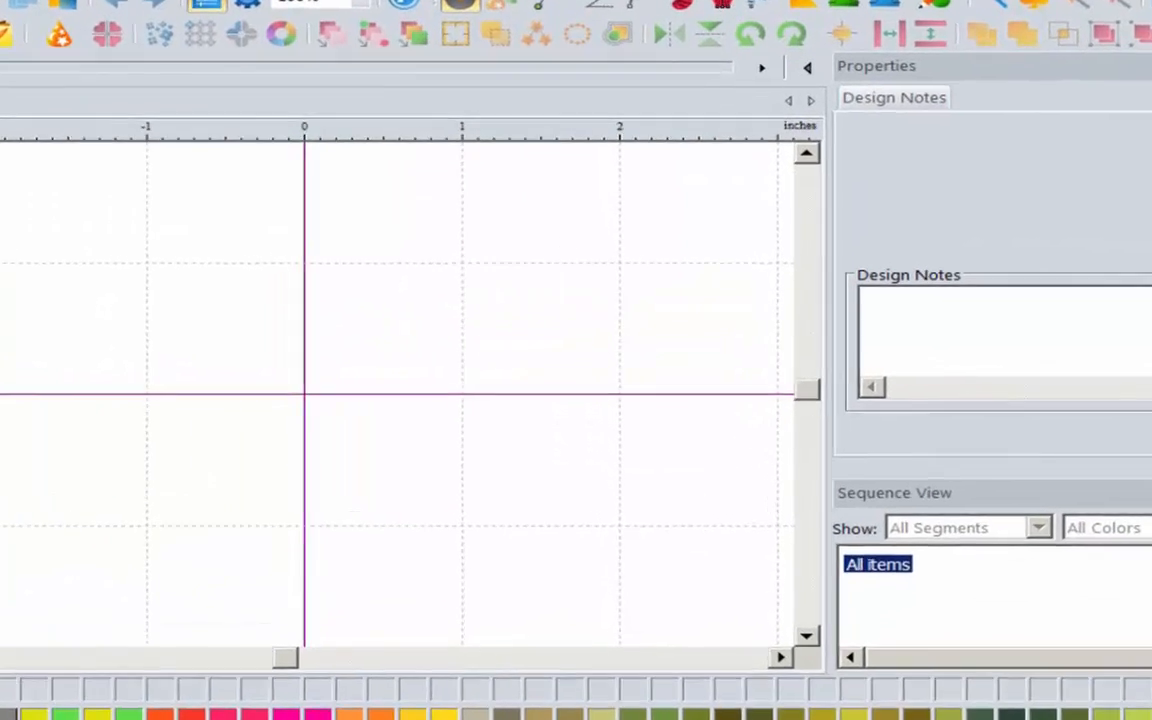
- Import the letter N in bold Wingdings as TTF artwork and convert the skull and crossbones to a standard stitch fill
click(89, 137)
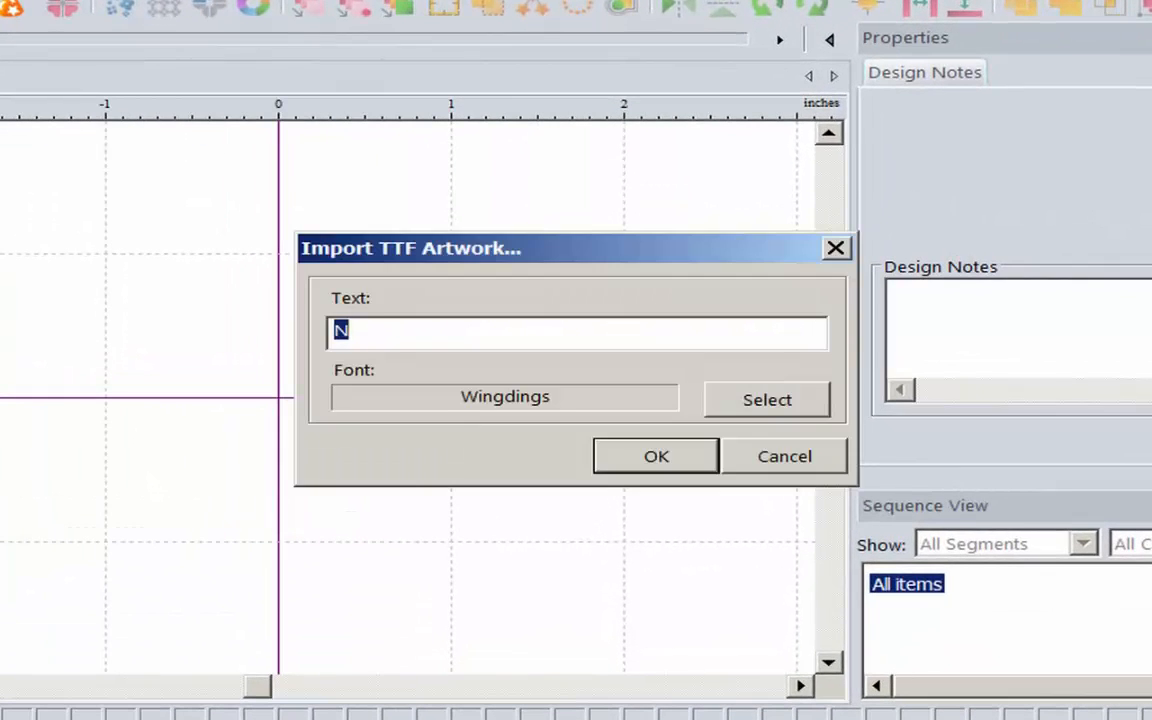
click(746, 406)
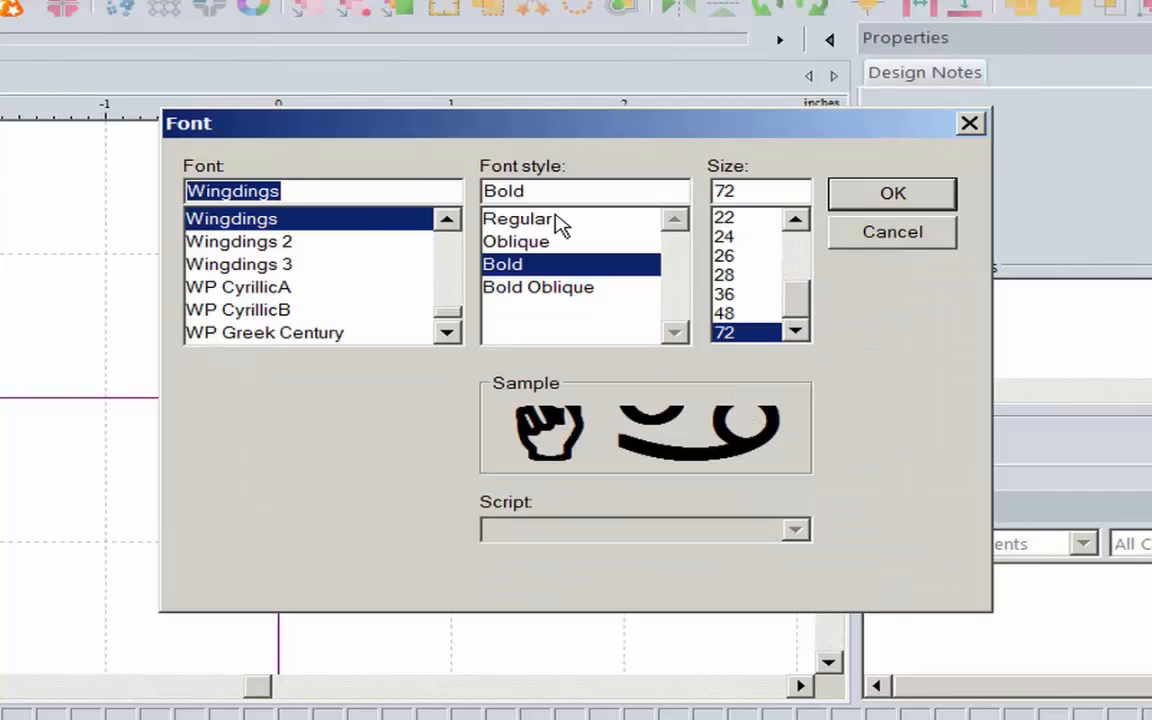
click(889, 196)
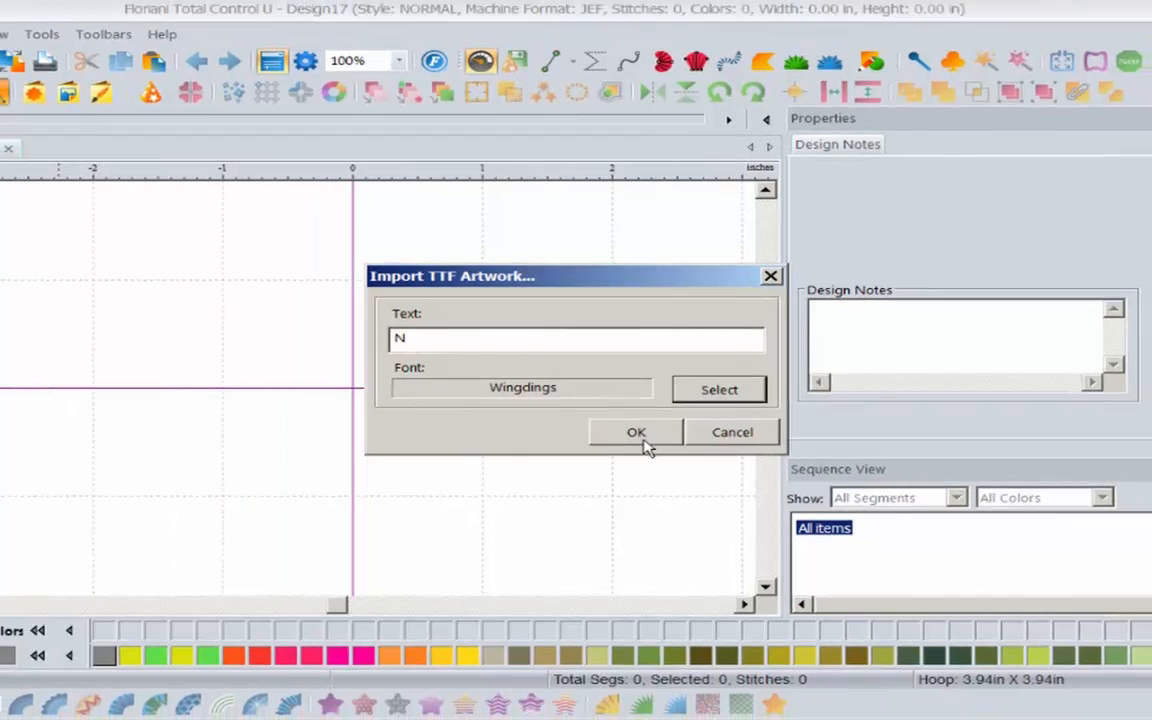
click(662, 466)
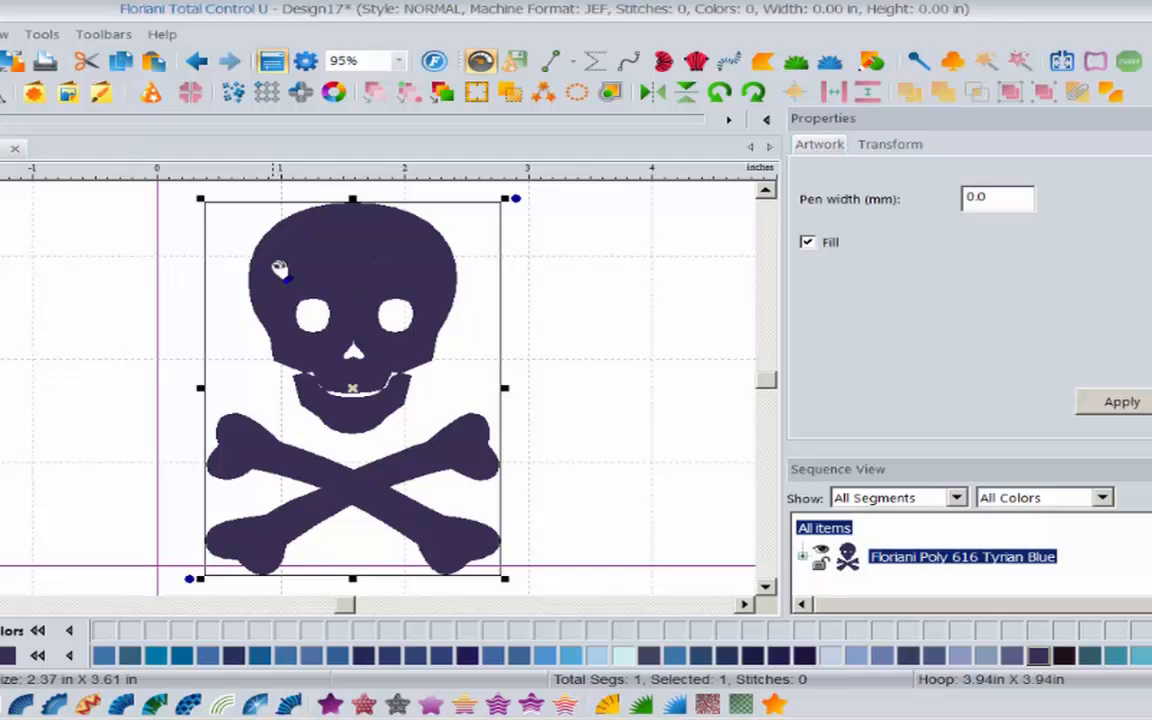
click(329, 705)
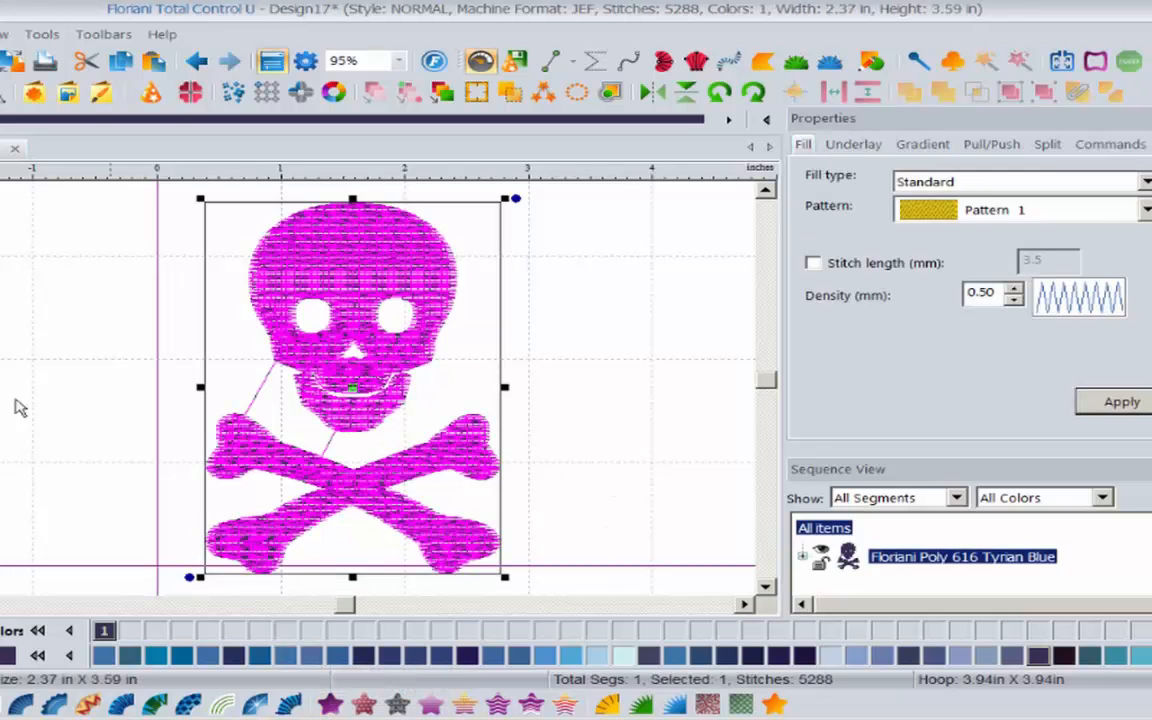
click(10, 302)
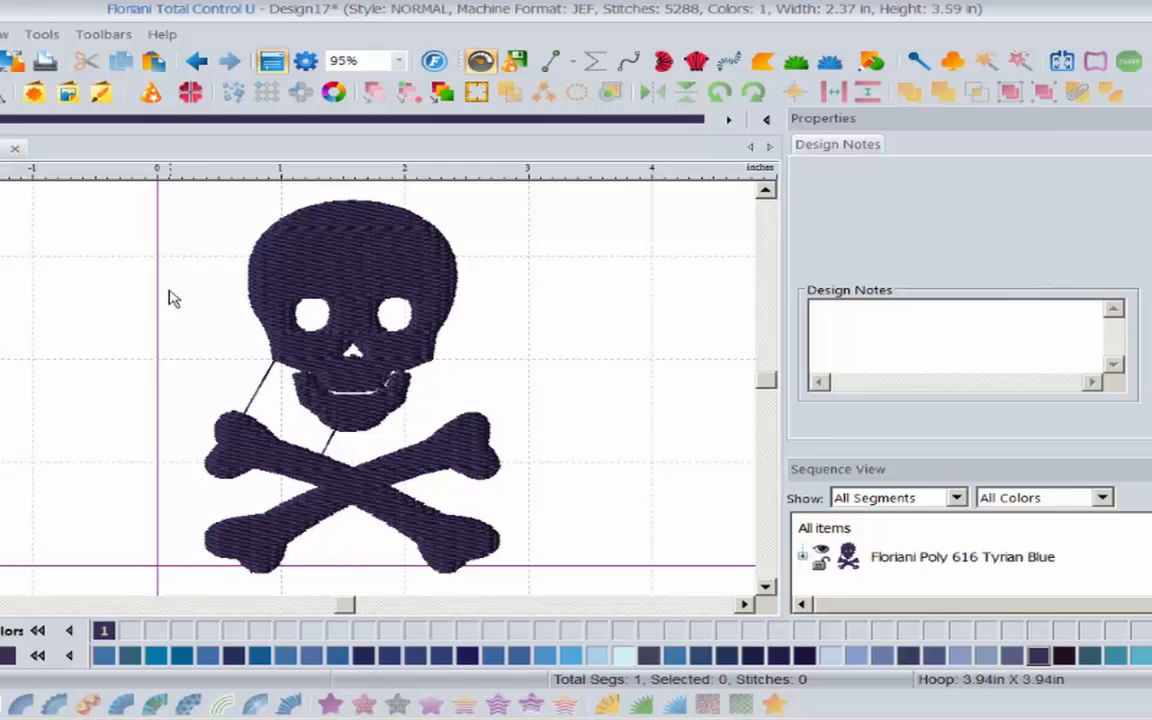
- Save the stitched skull and crossbones to the Symbols library under the name Skeleton LA
click(42, 36)
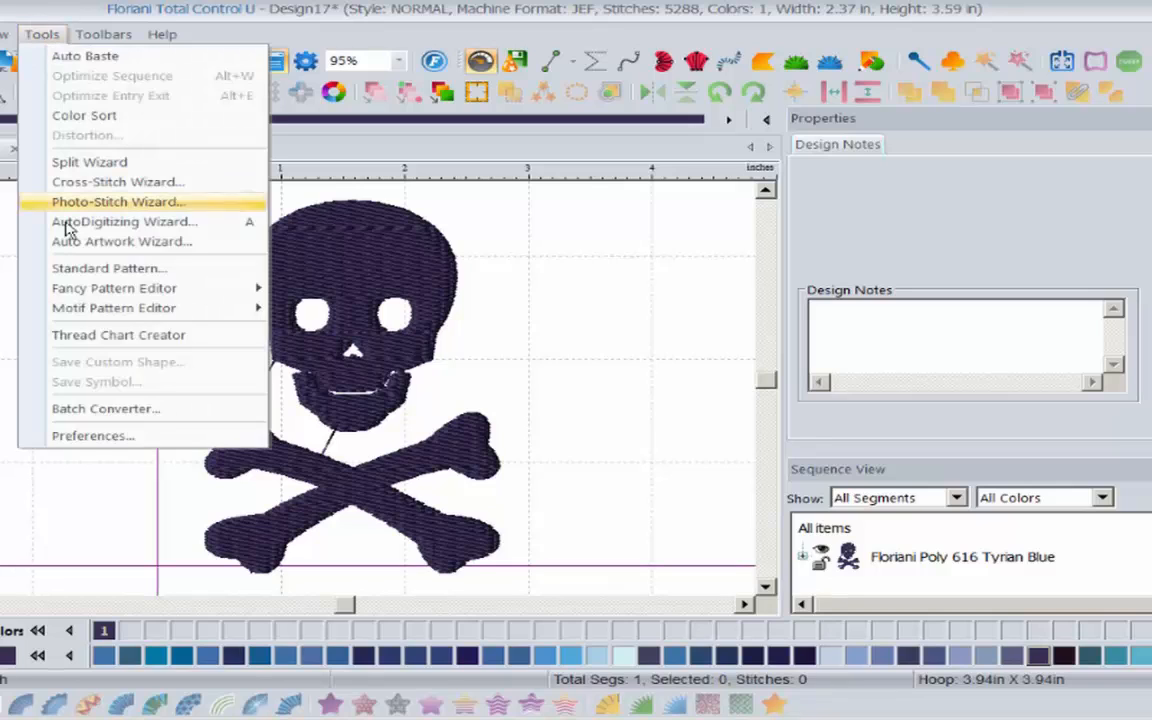
click(456, 252)
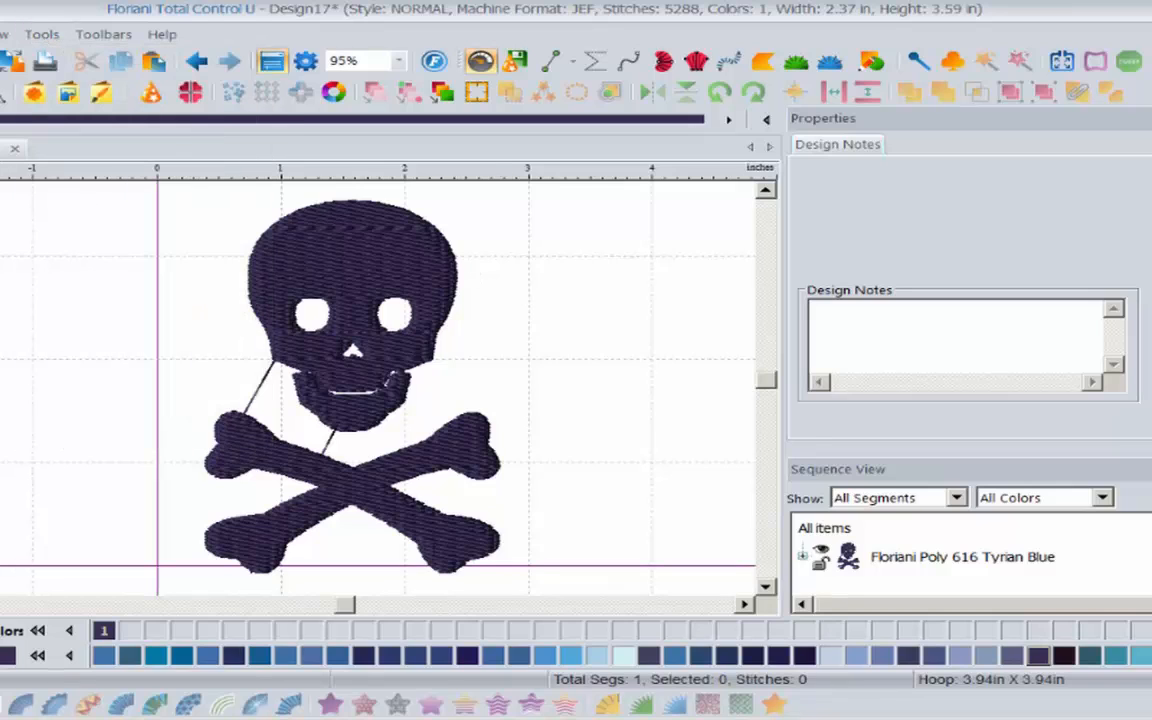
click(292, 249)
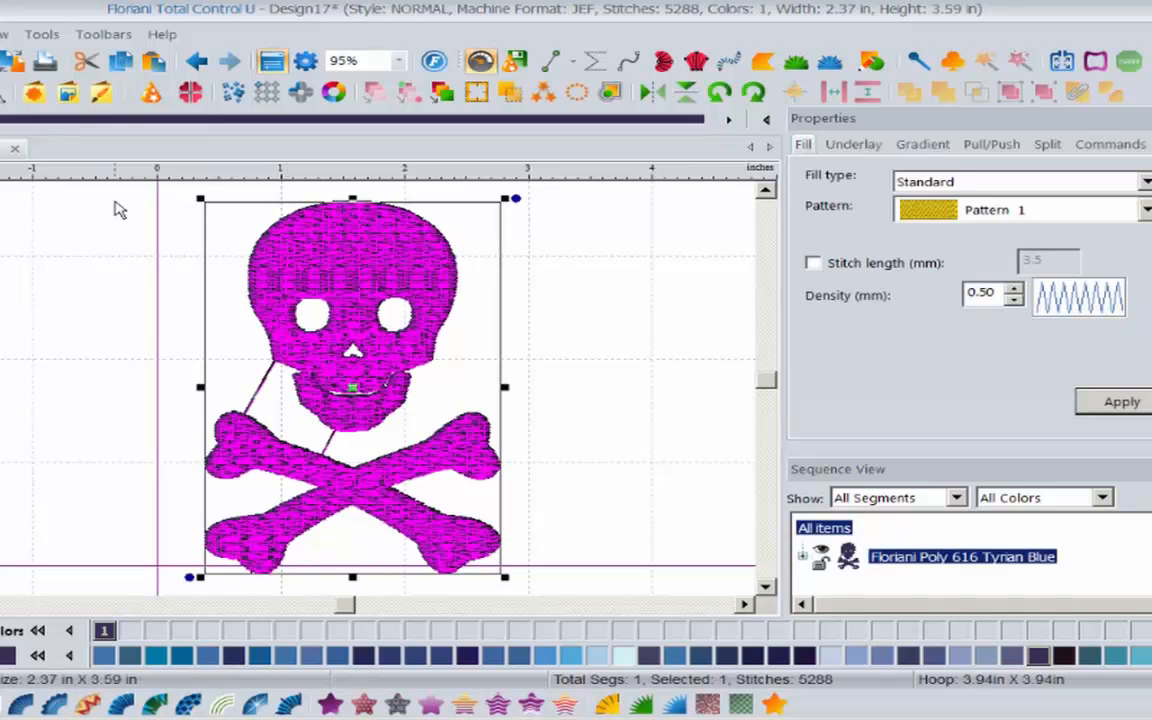
click(34, 36)
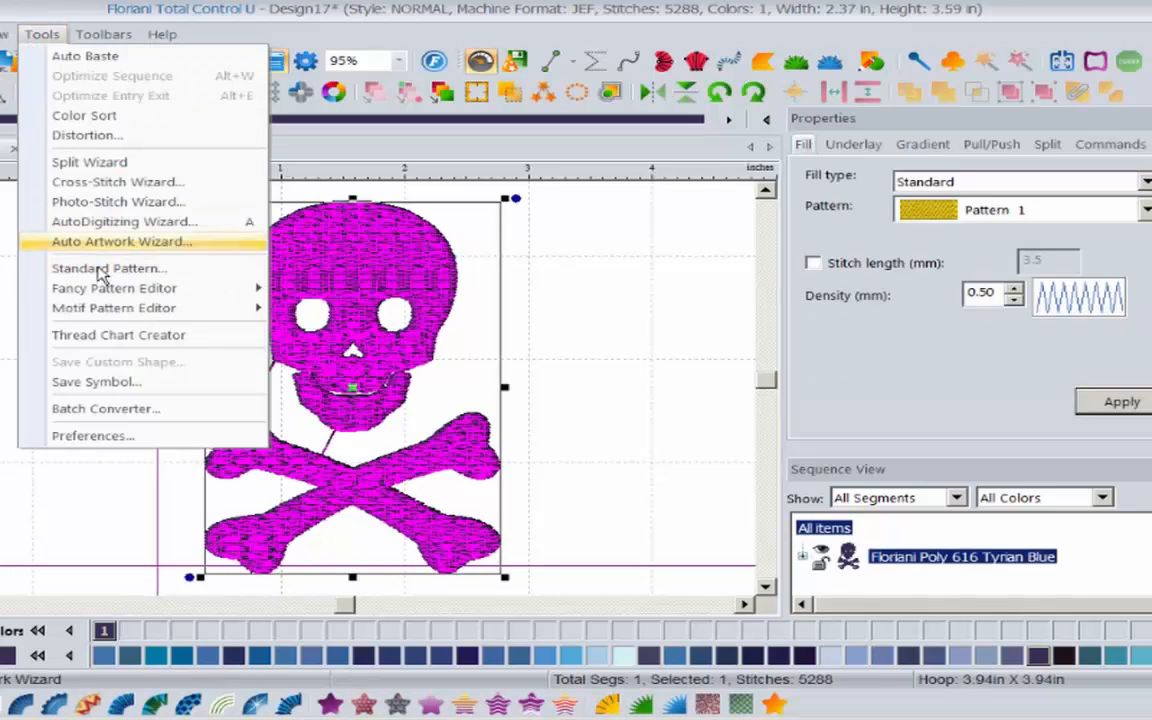
click(96, 382)
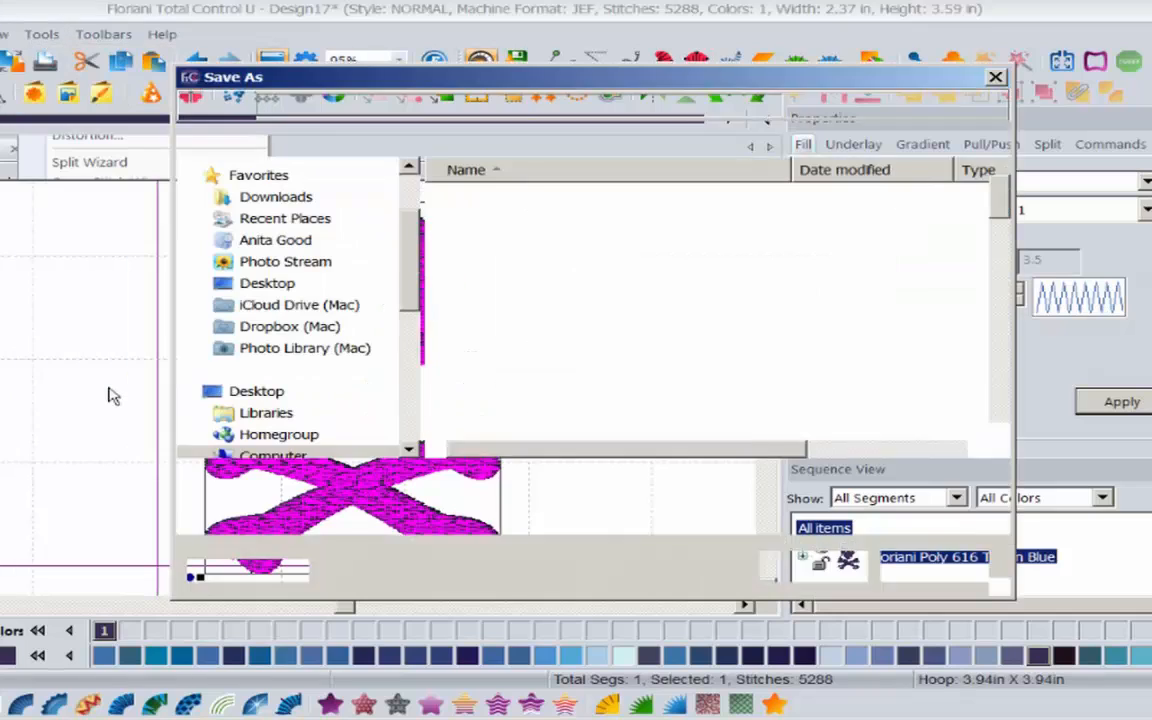
key(BackSpace)
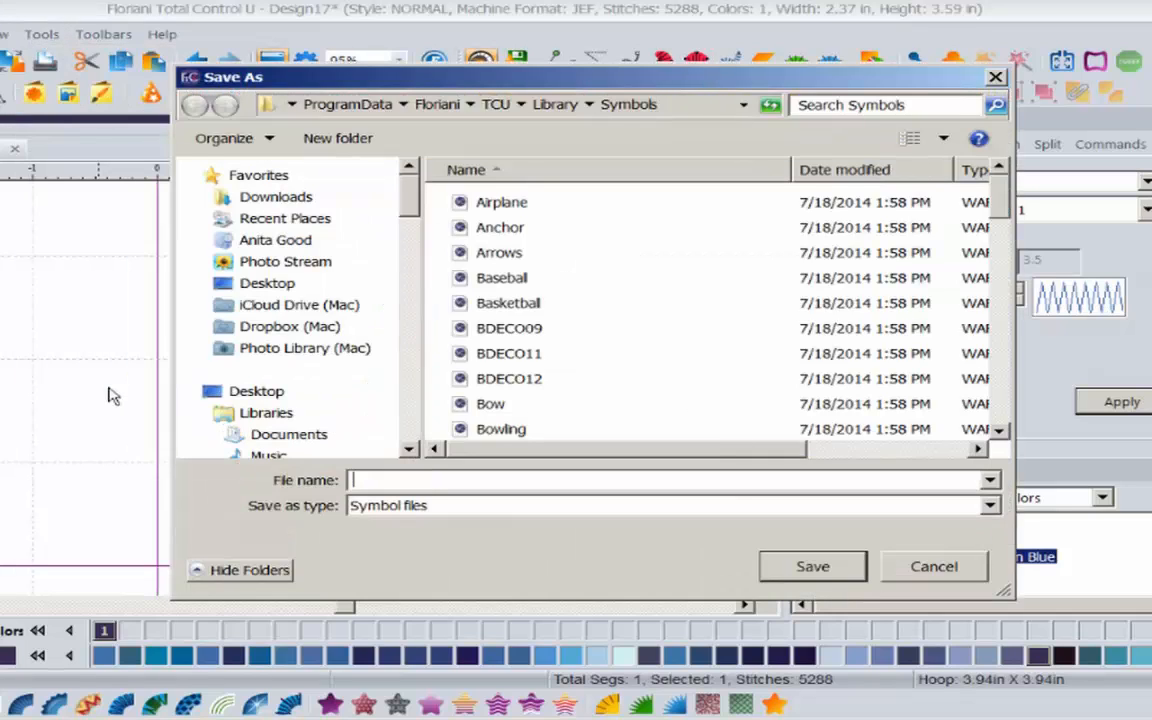
text(Sk)
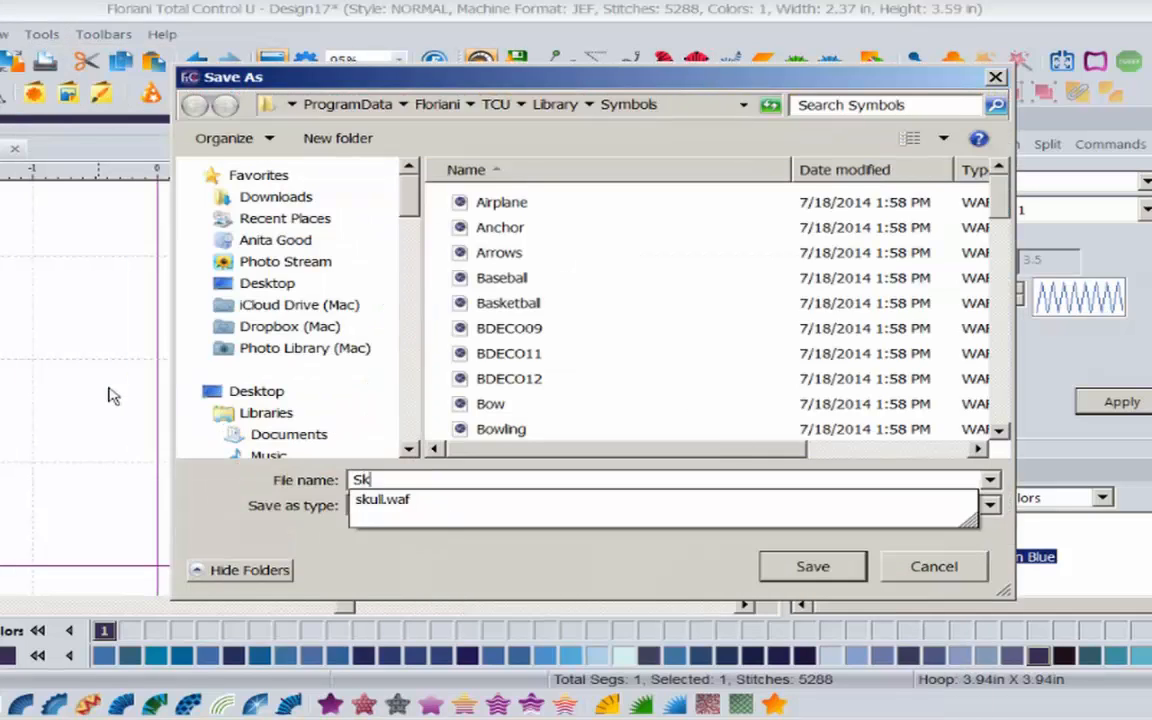
text(eleton )
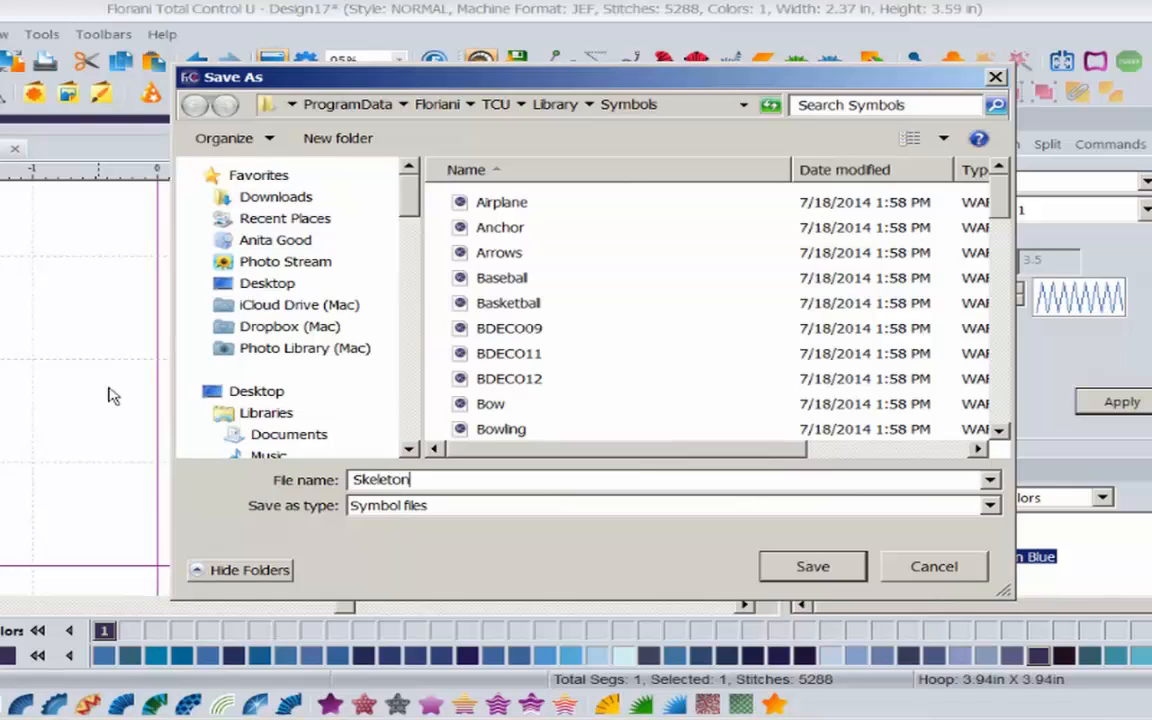
text(LA)
click(806, 570)
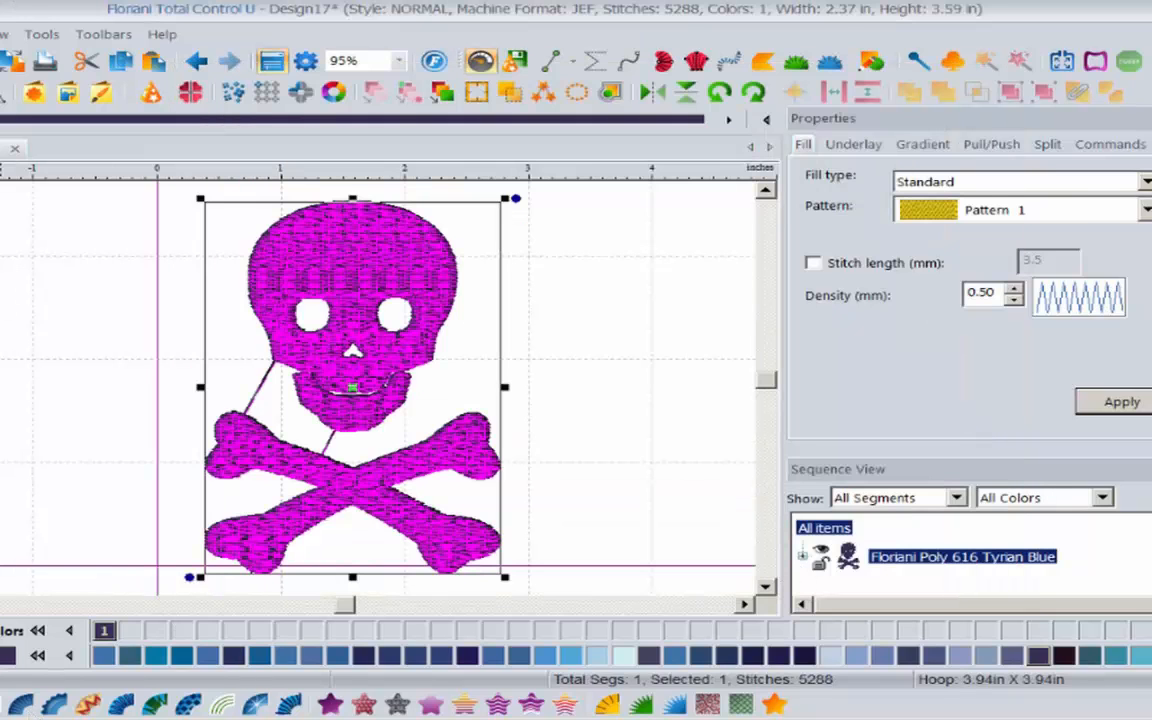
- Start a new design and add a Halloween text object in the Goudy Bold font
key(ctrl+n)
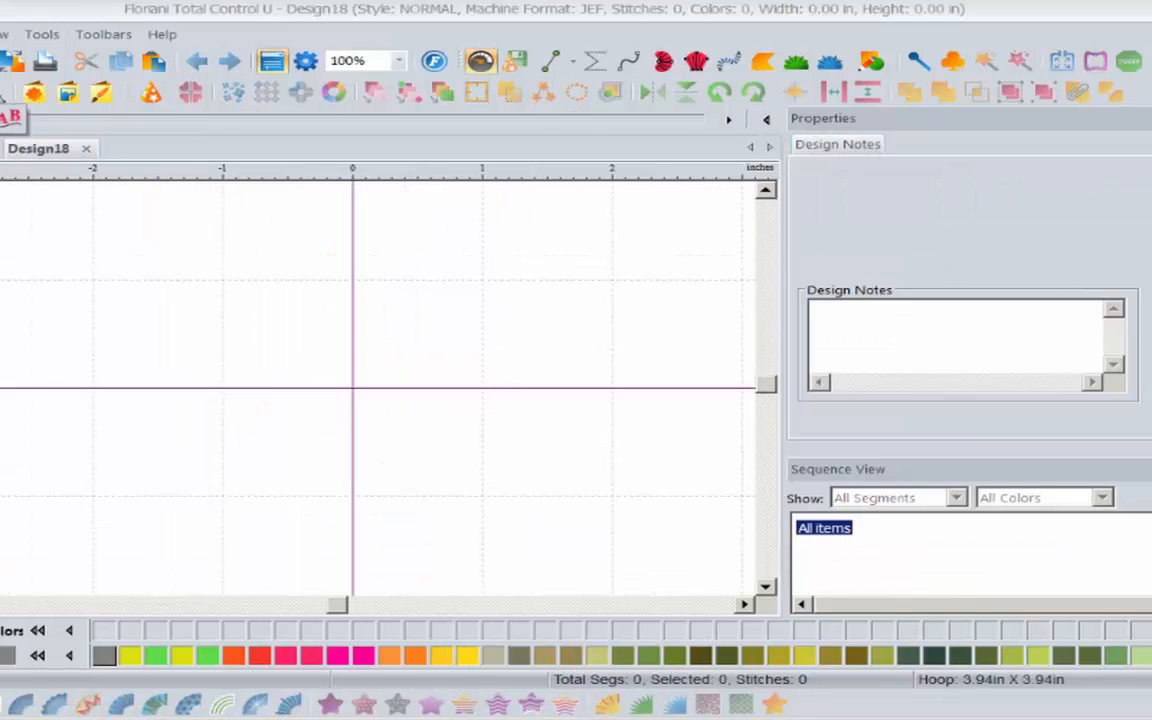
click(315, 323)
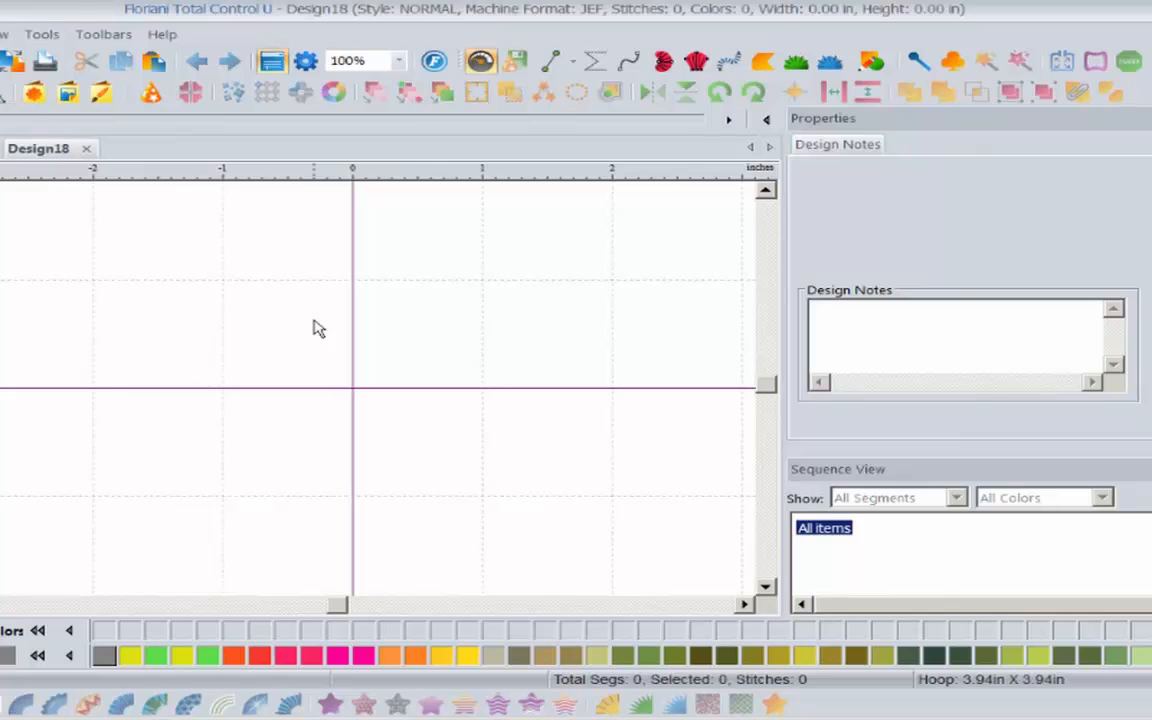
click(2, 94)
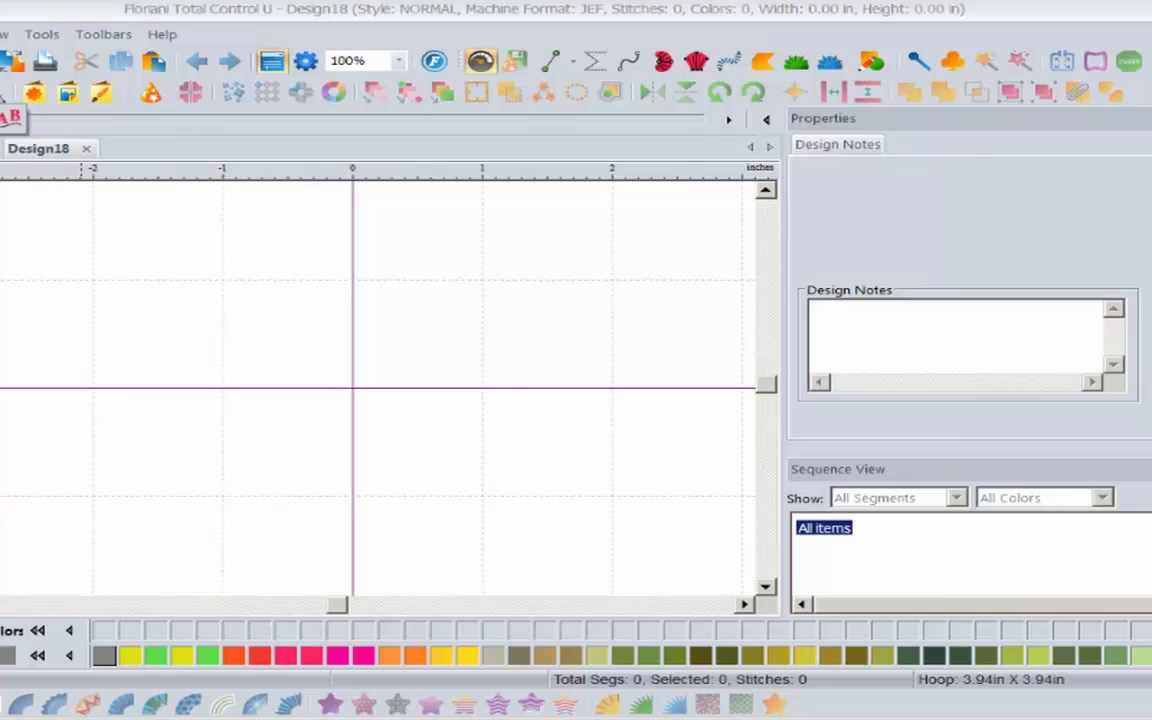
click(10, 117)
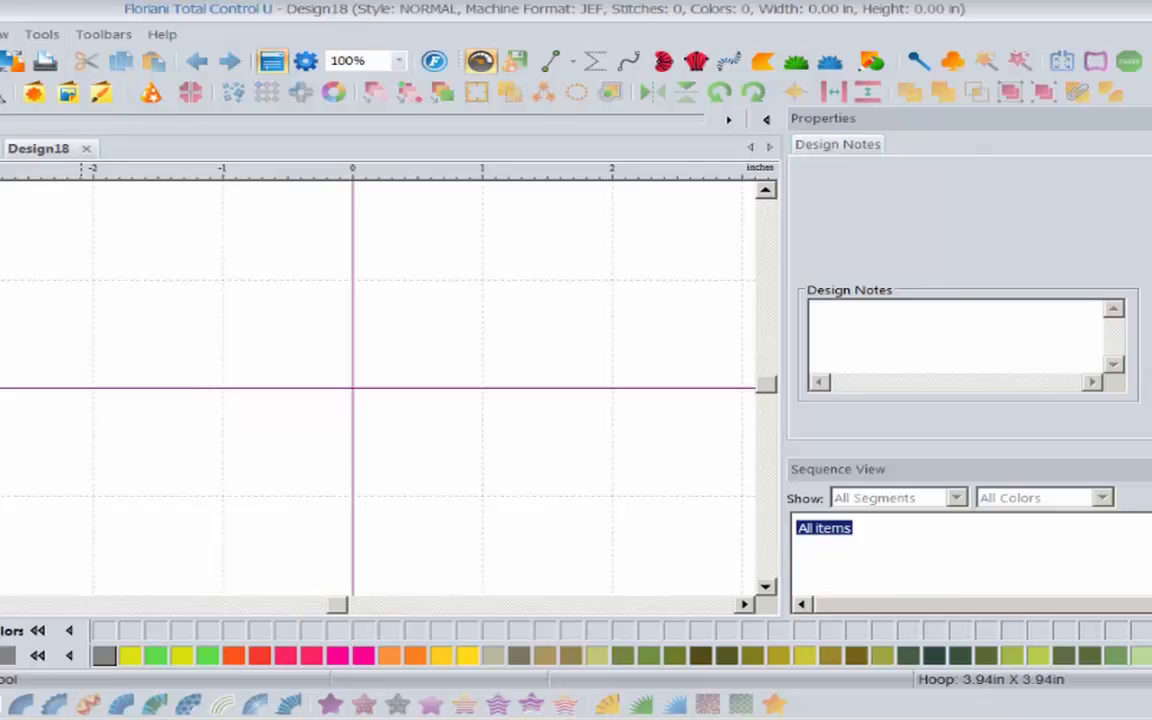
click(251, 312)
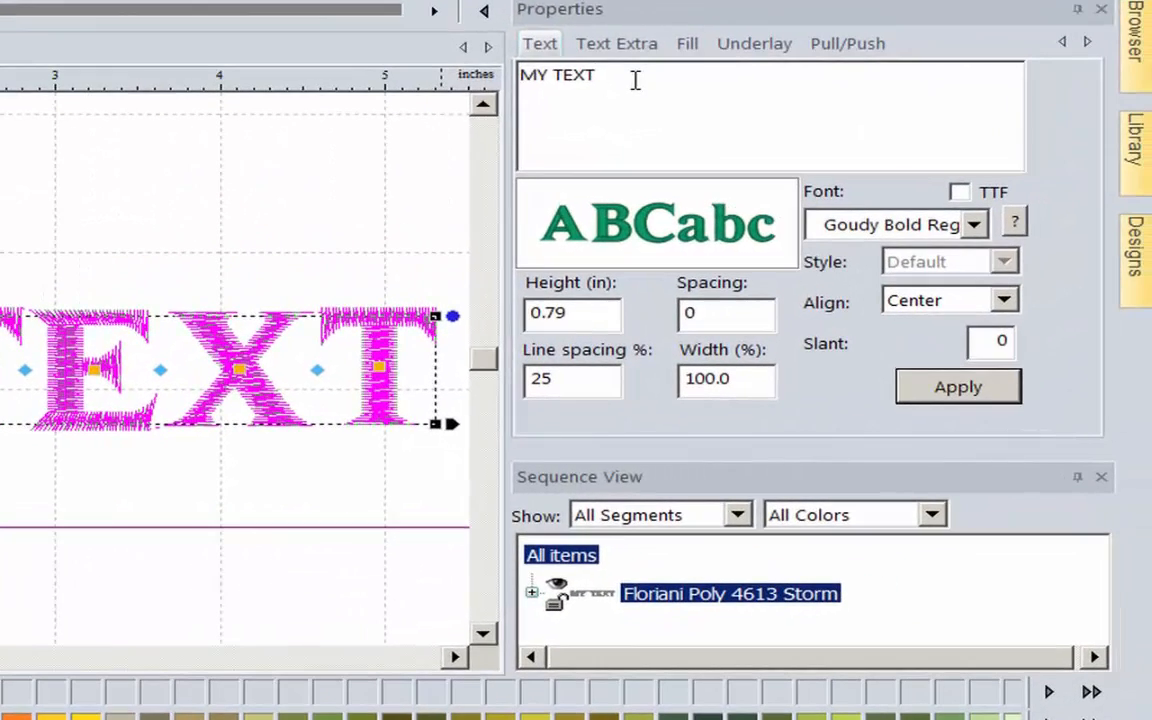
drag(746, 120, 515, 121)
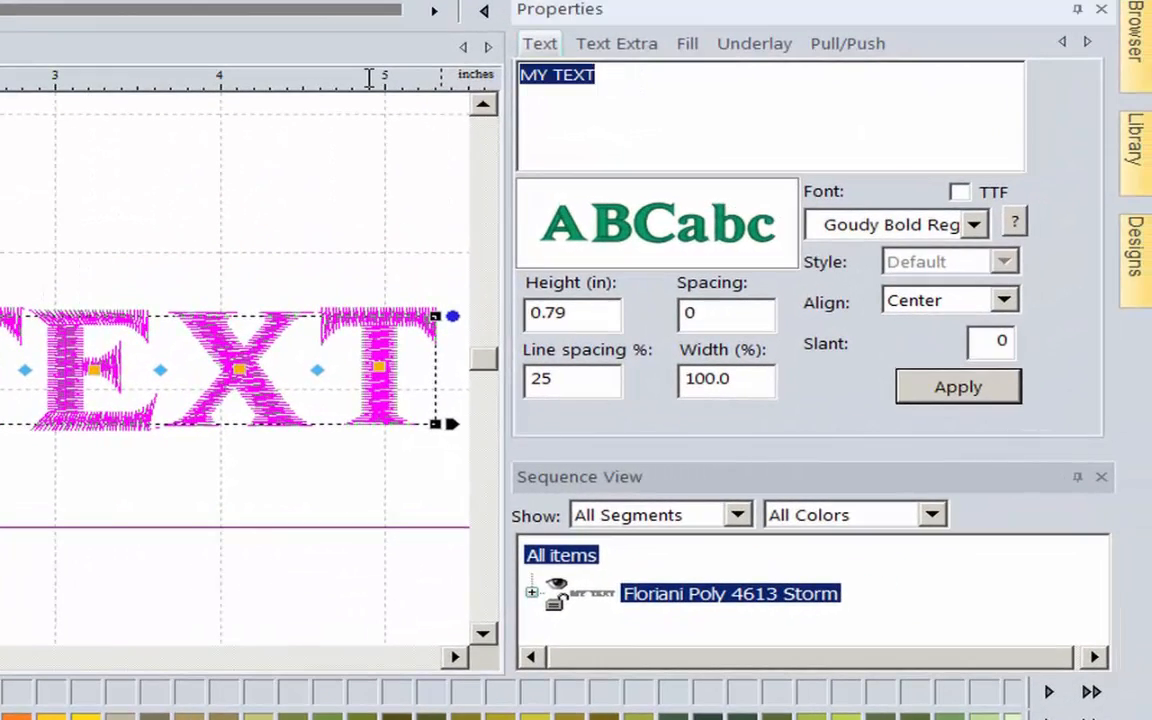
text(Hallo)
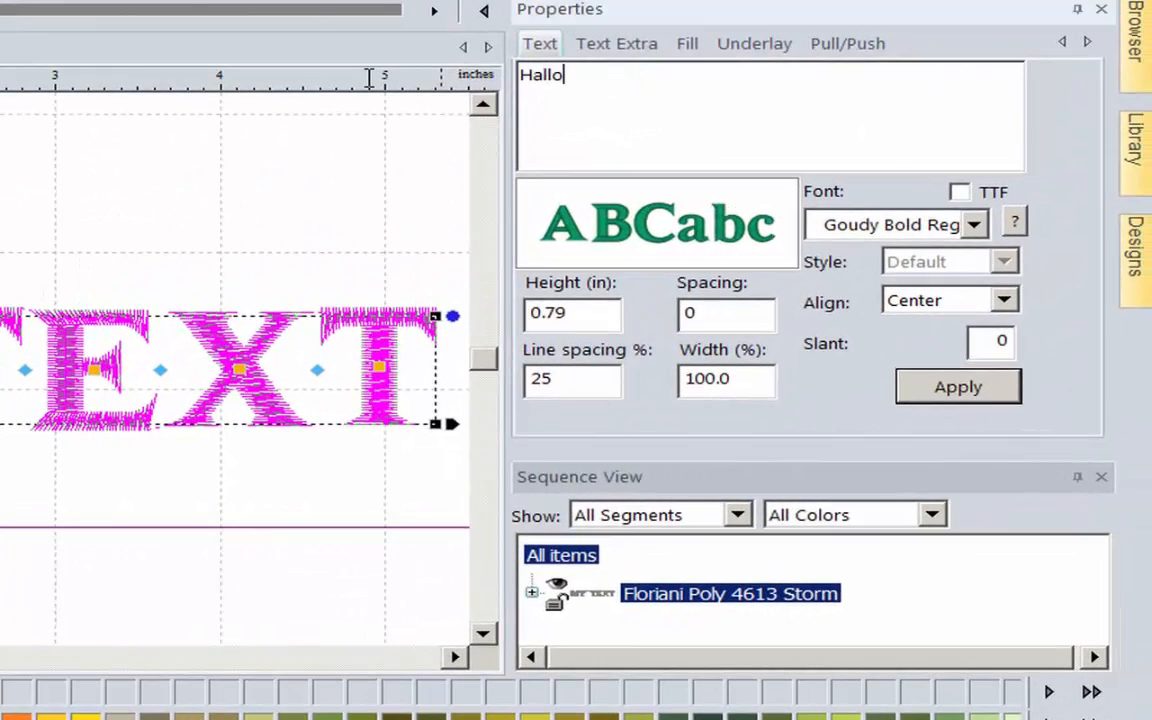
text(ween)
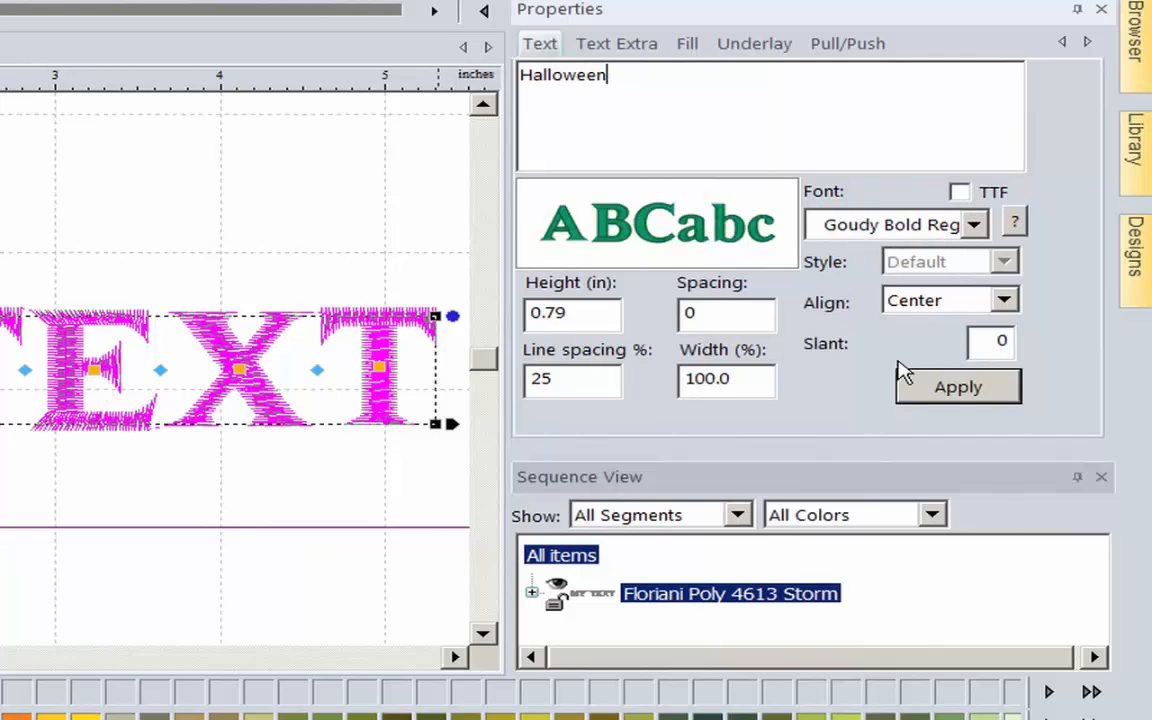
click(958, 392)
- Set the Halloween lettering's height to 1 inch
drag(584, 314, 388, 313)
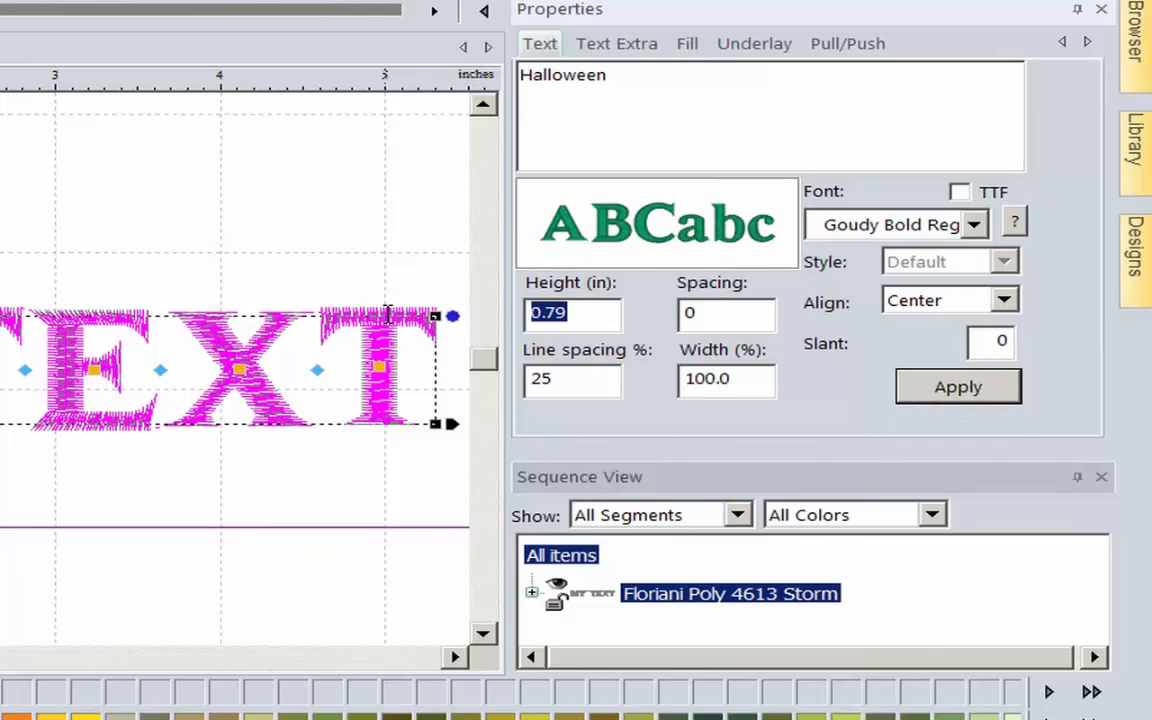
text(1)
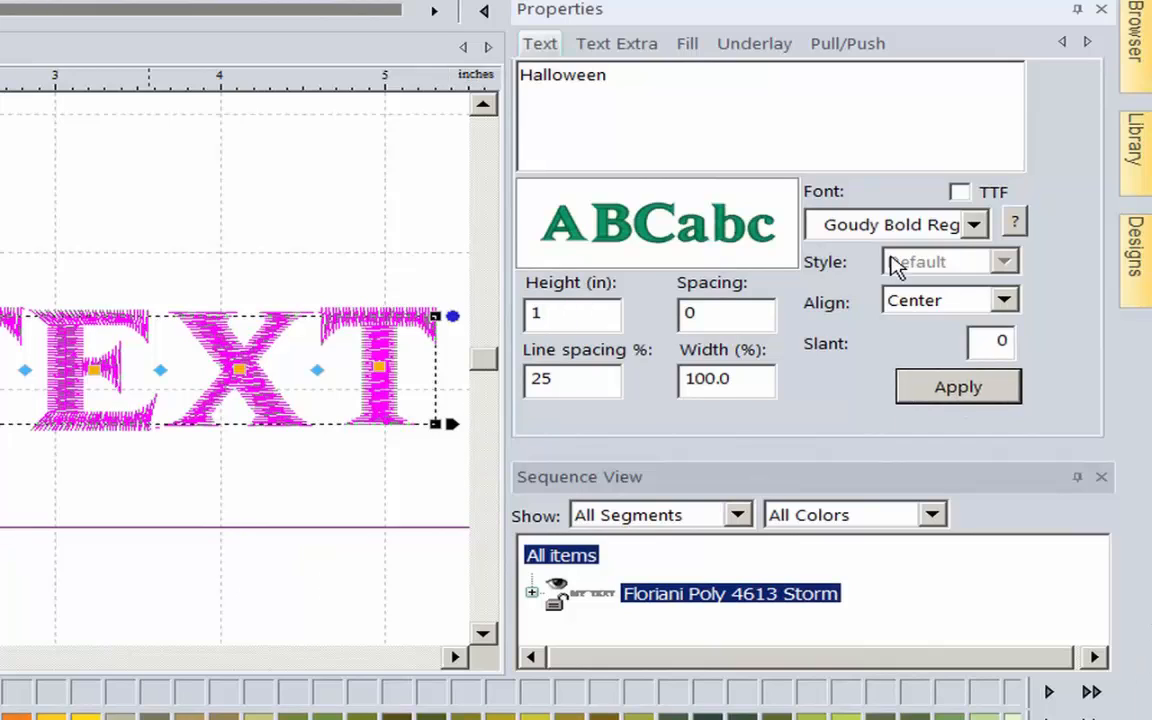
click(952, 390)
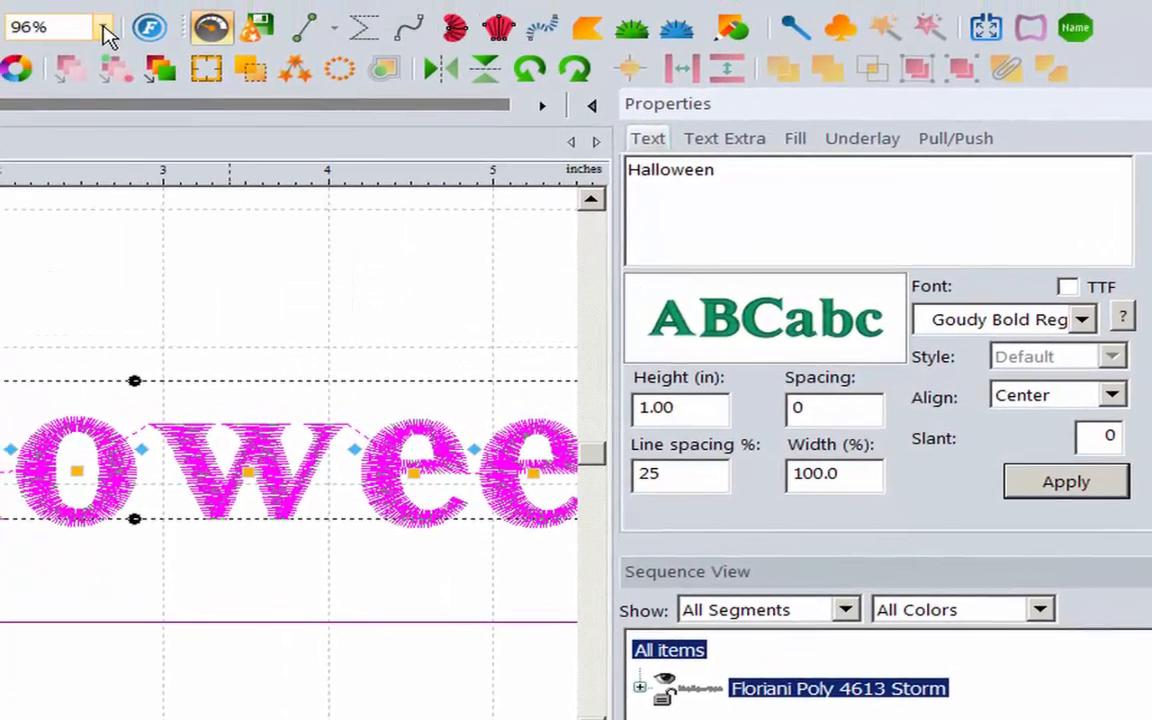
- Place two Skeleton LA symbols above the Halloween lettering, one near the middle and a slightly smaller one over the double e
click(103, 31)
click(130, 130)
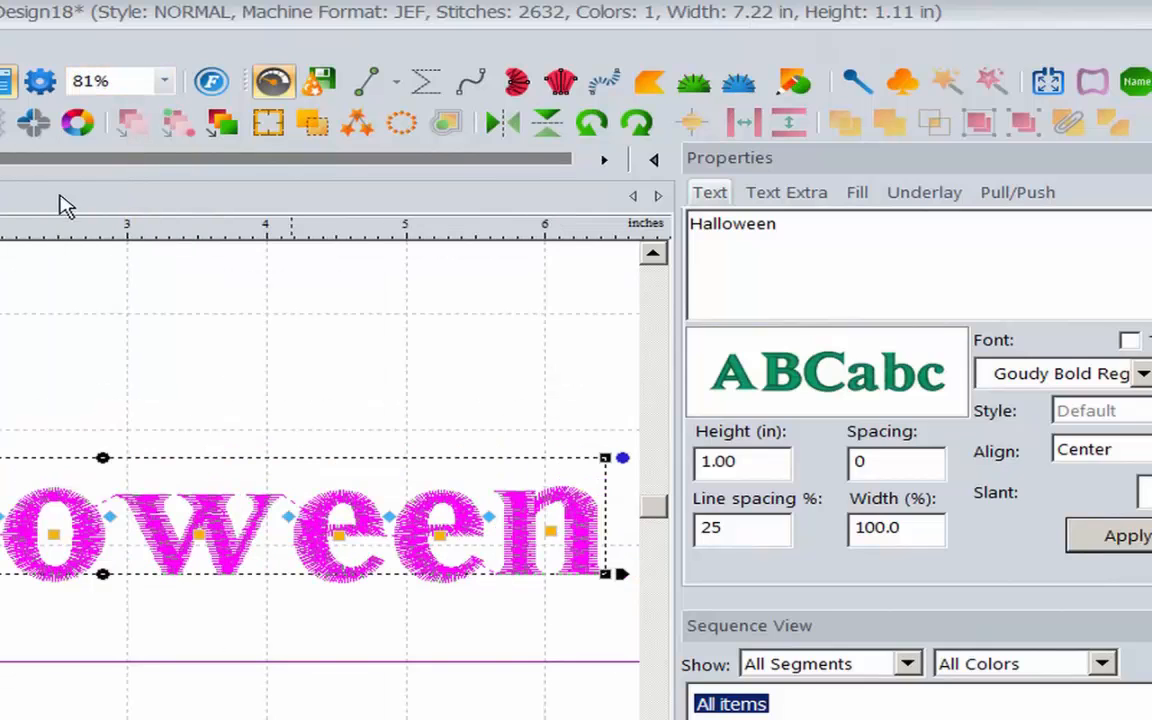
click(522, 321)
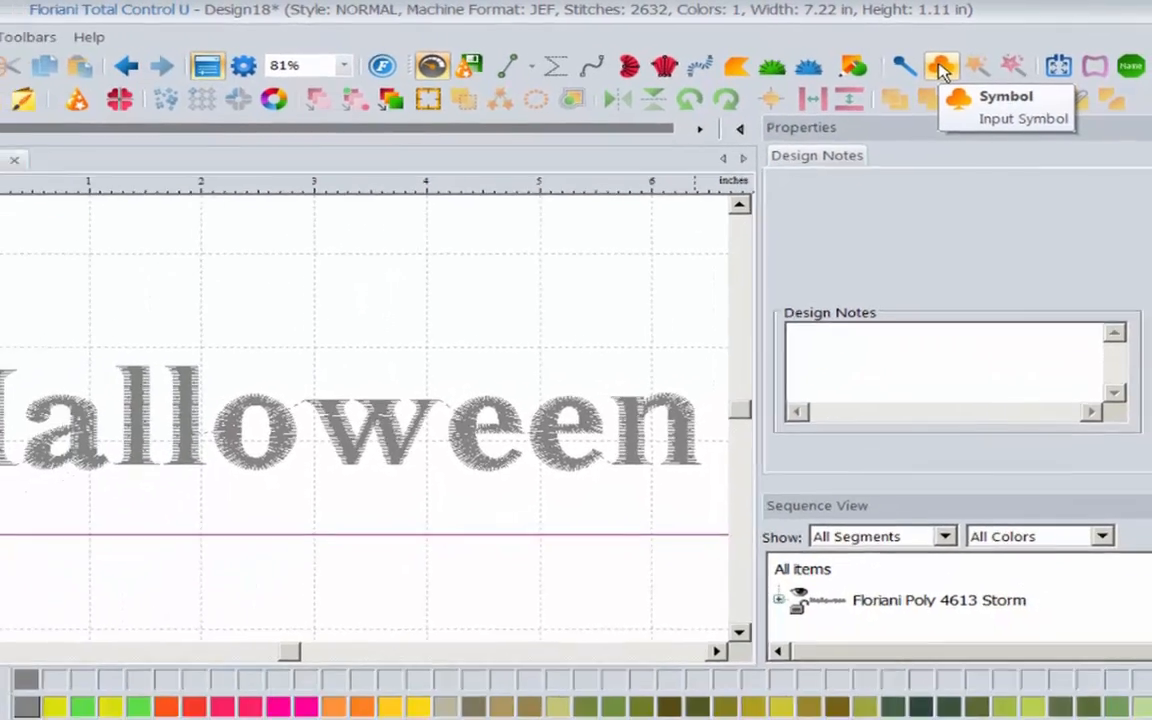
click(903, 84)
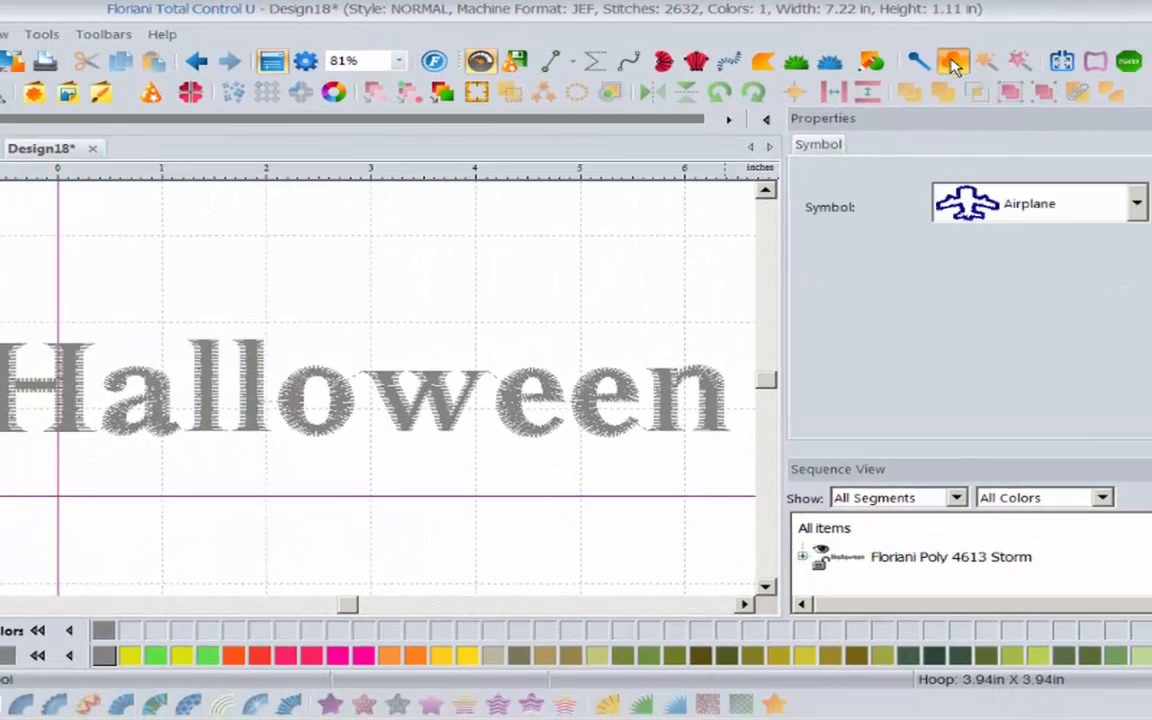
click(1137, 204)
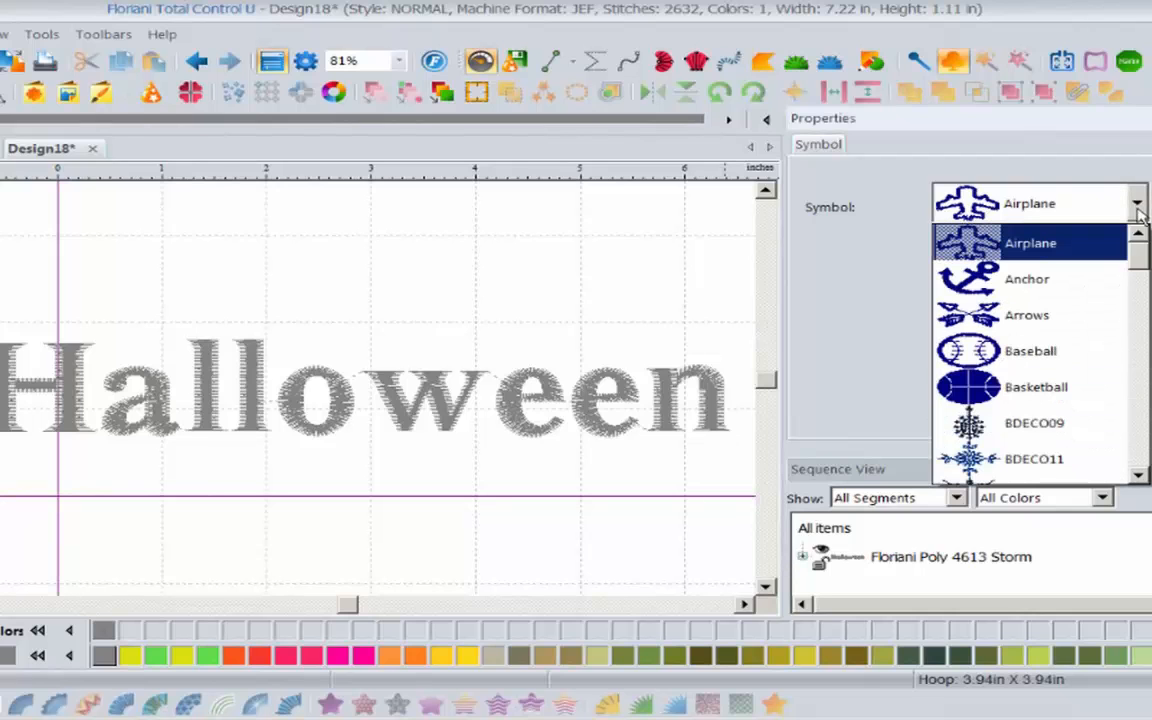
drag(1139, 252, 1149, 411)
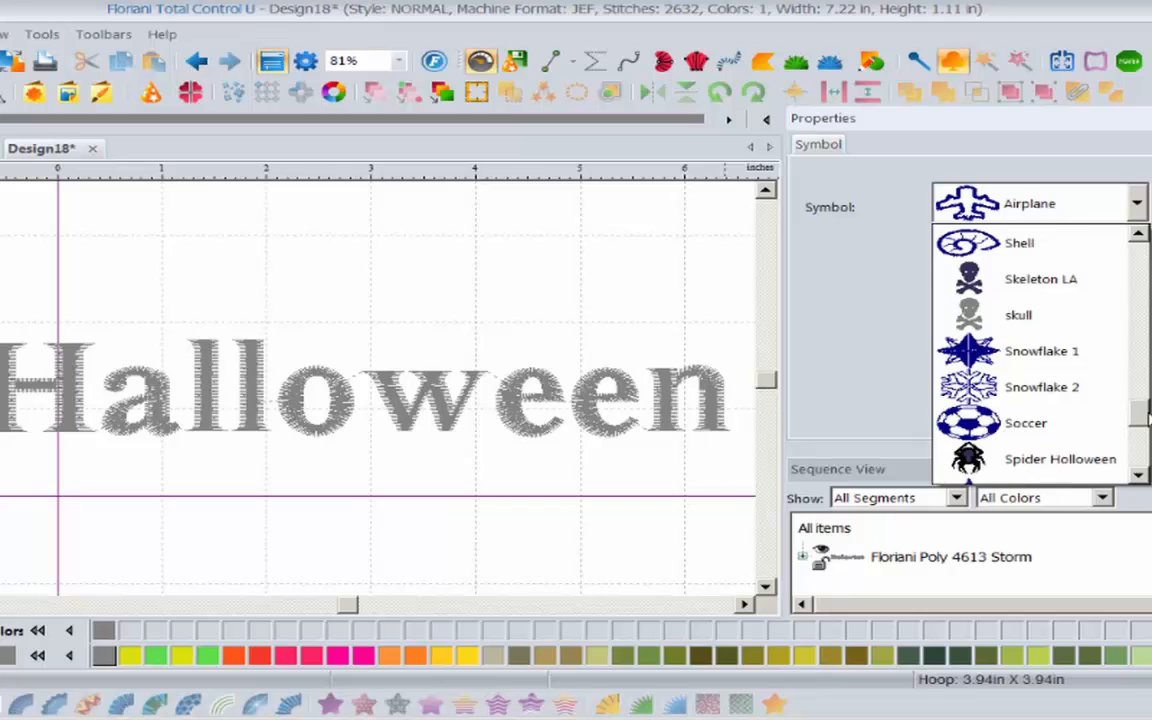
click(1066, 300)
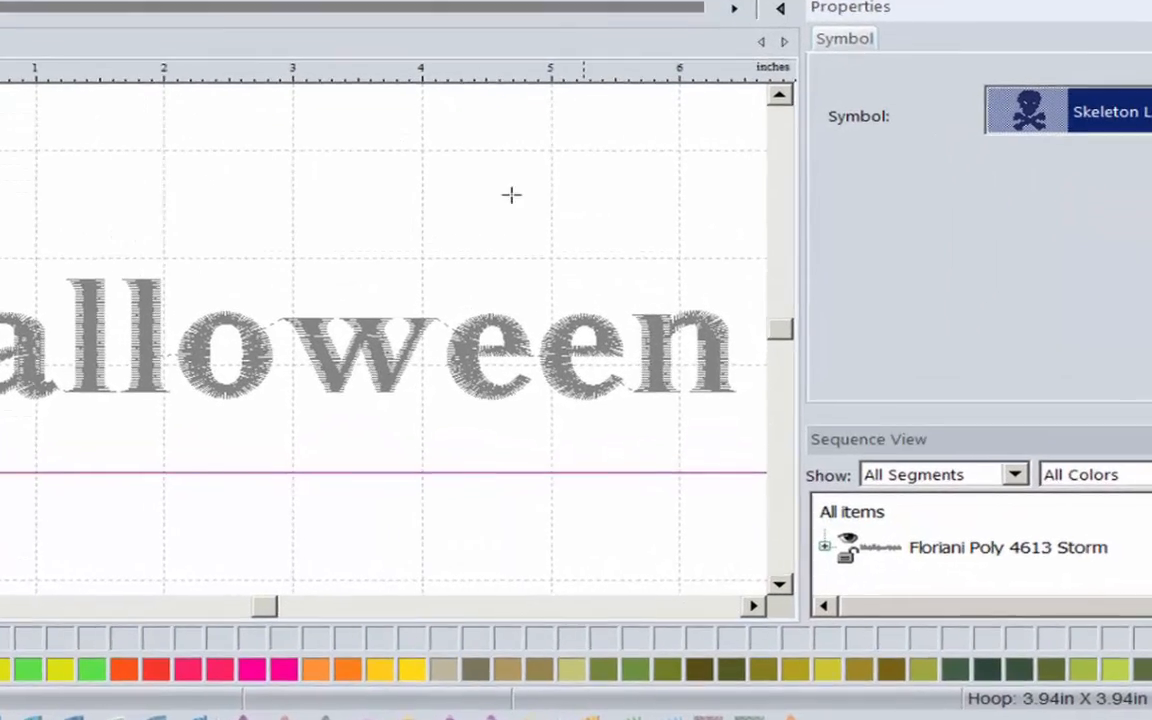
mouse_move(139, 116)
mouse_down()
mouse_move(239, 170)
mouse_move(303, 159)
mouse_move(303, 118)
mouse_up()
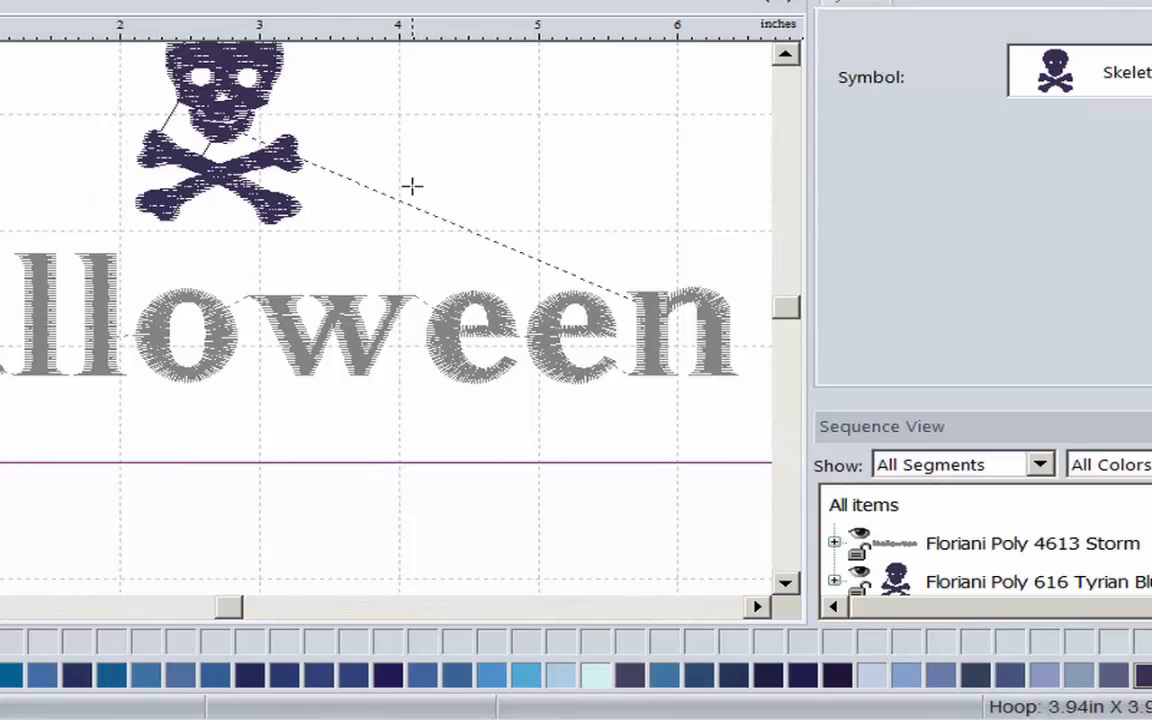
mouse_move(411, 186)
mouse_down()
mouse_move(470, 205)
mouse_move(566, 208)
mouse_move(555, 188)
mouse_up()
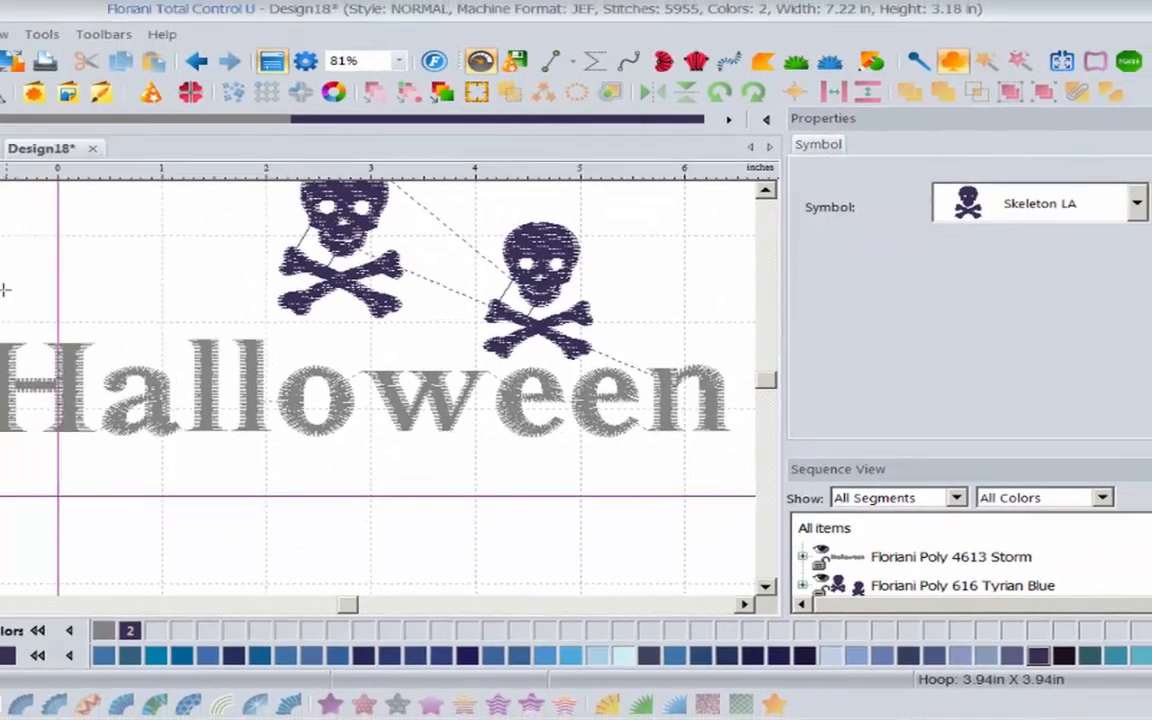
- Place a third Skeleton LA symbol, much larger and rotated, over the small one above the double e
click(38, 34)
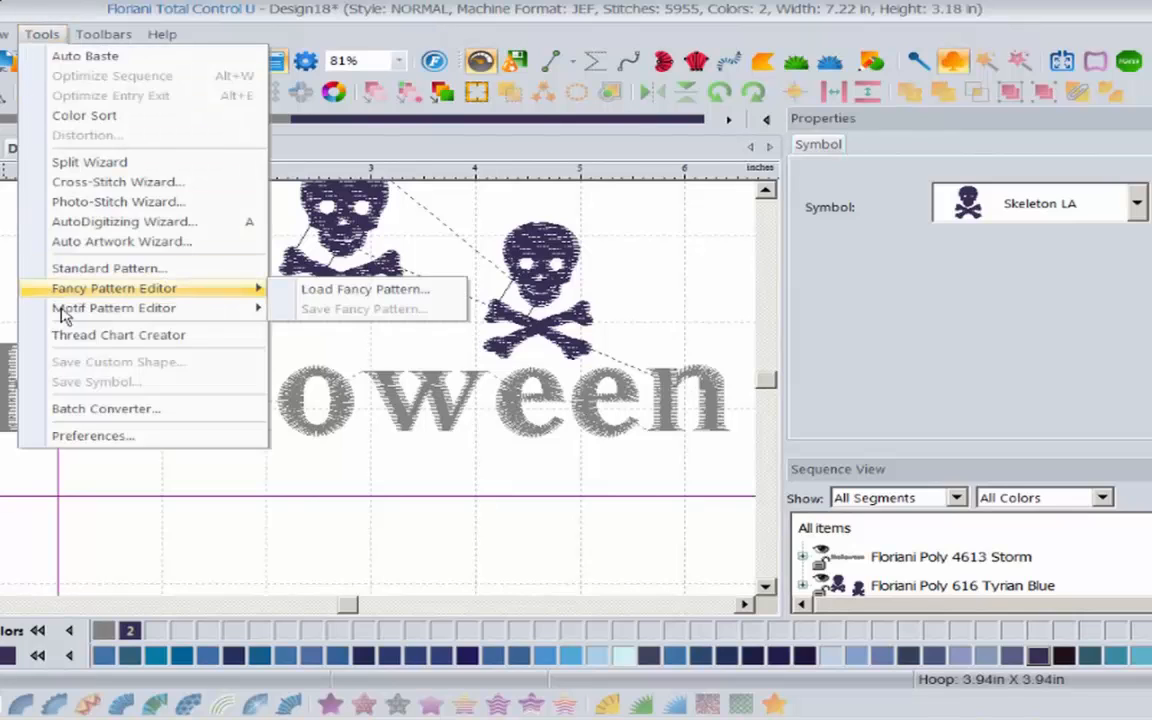
click(645, 258)
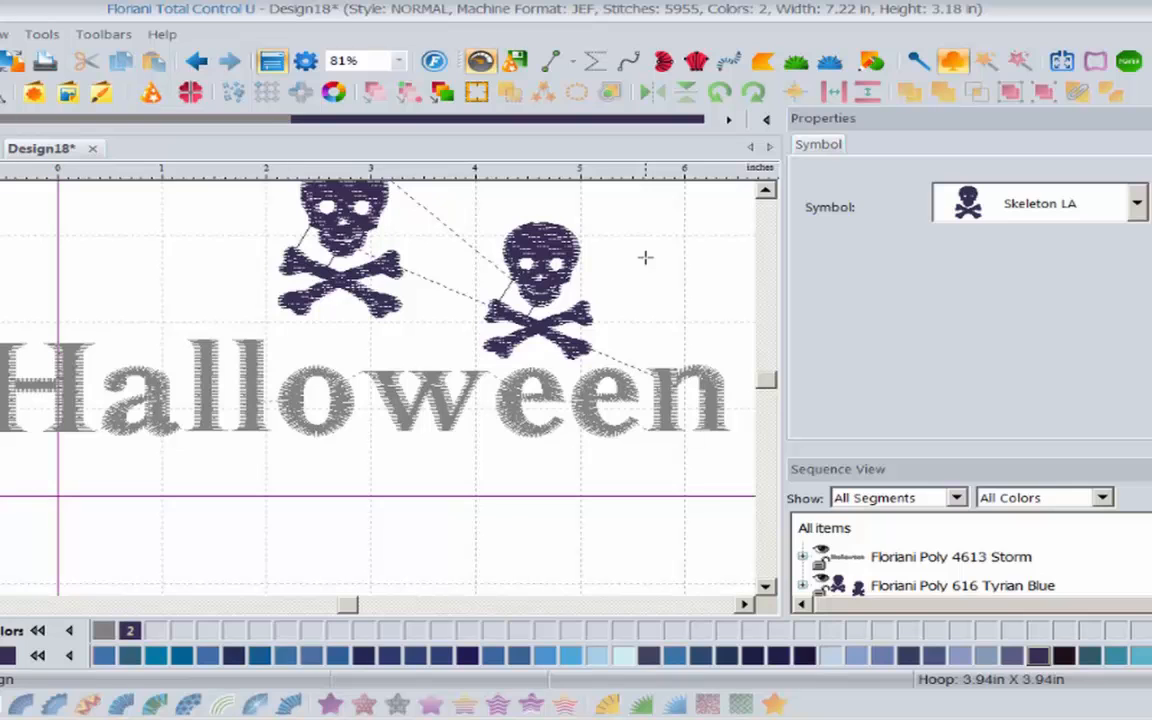
drag(645, 258, 349, 205)
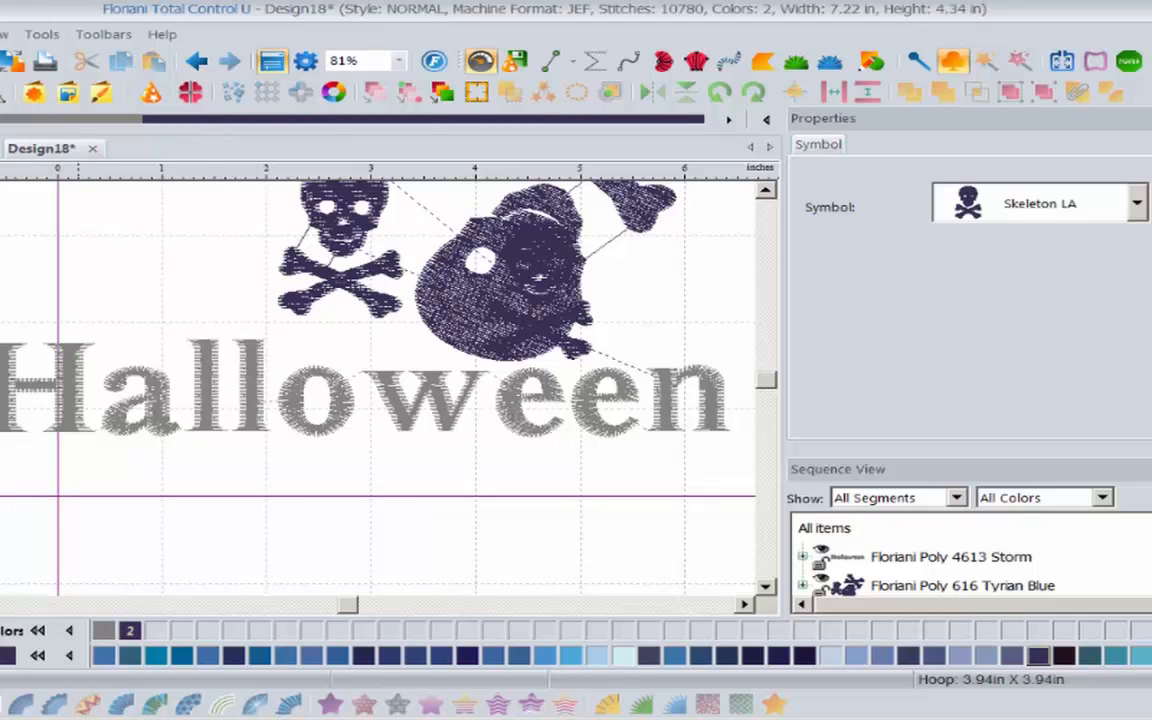
- Start a new design and insert the witch hat and broom design september2013-4.waf from the design collection
click(12, 61)
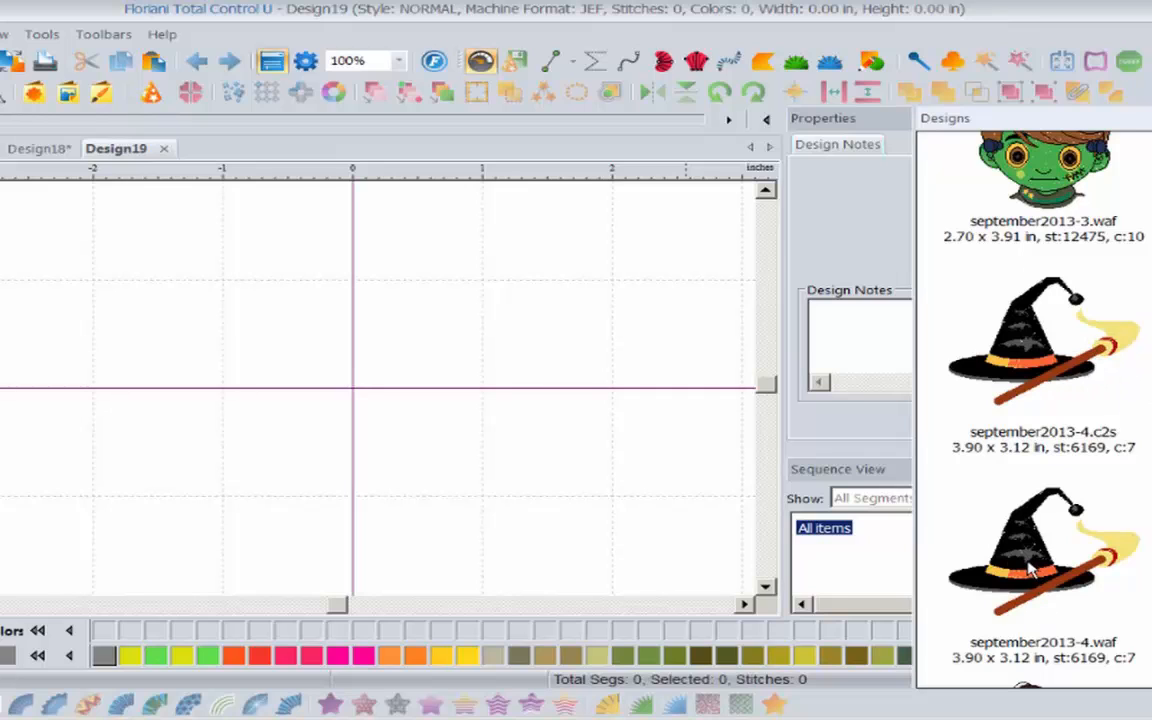
drag(1030, 568, 455, 470)
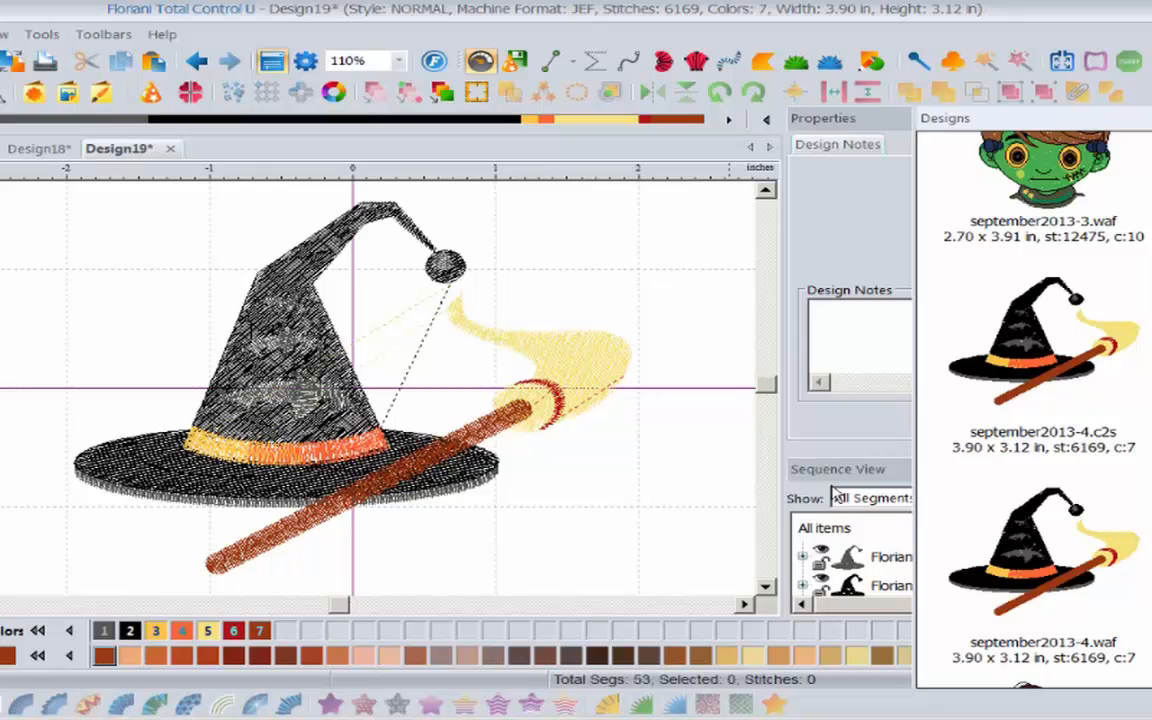
- Save the entire witch hat and broom design to the Symbols library under the name Witch Hat POW
click(823, 529)
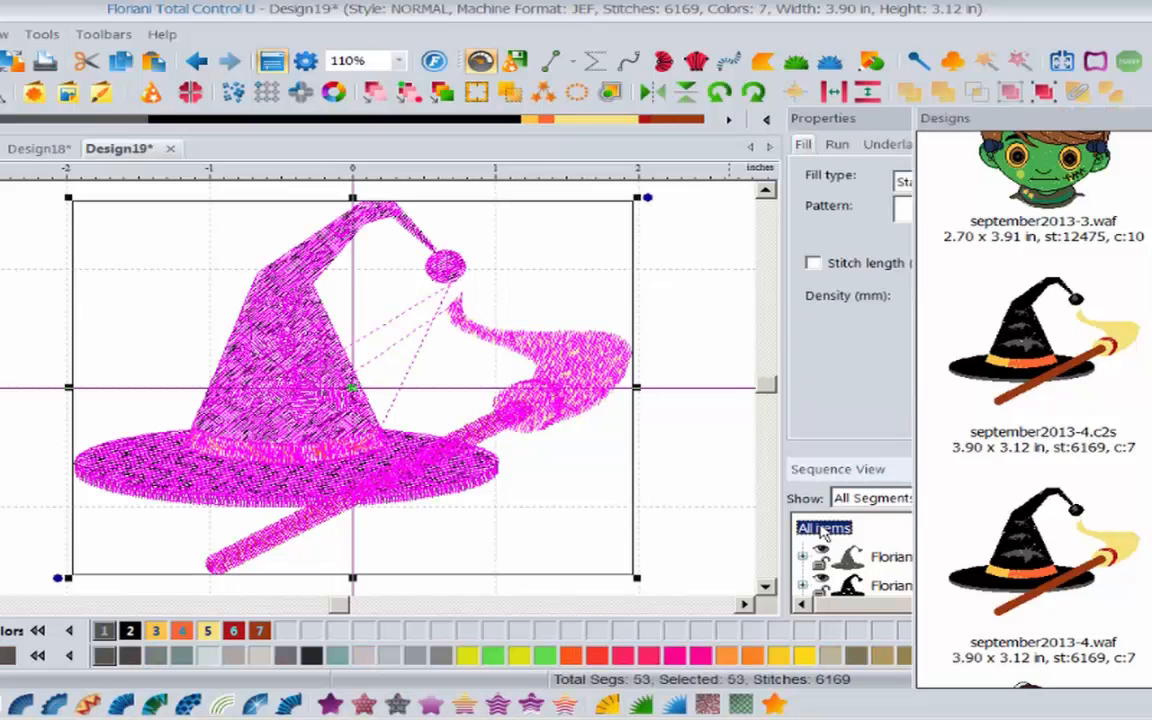
click(33, 35)
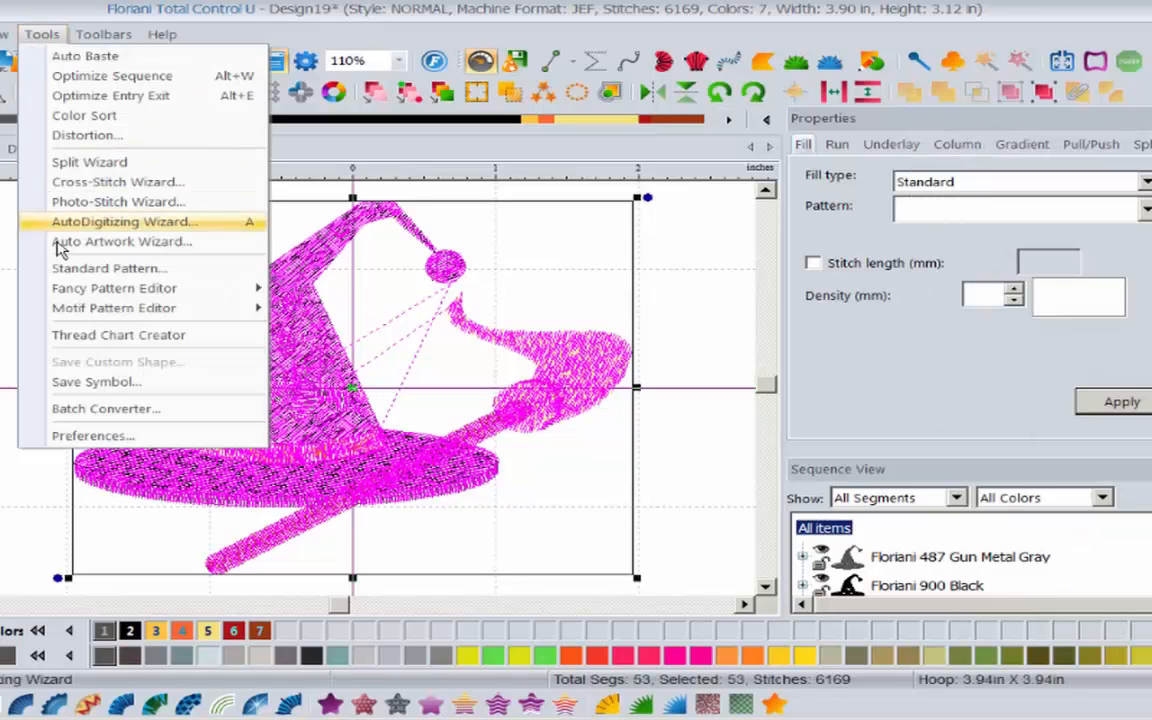
click(84, 388)
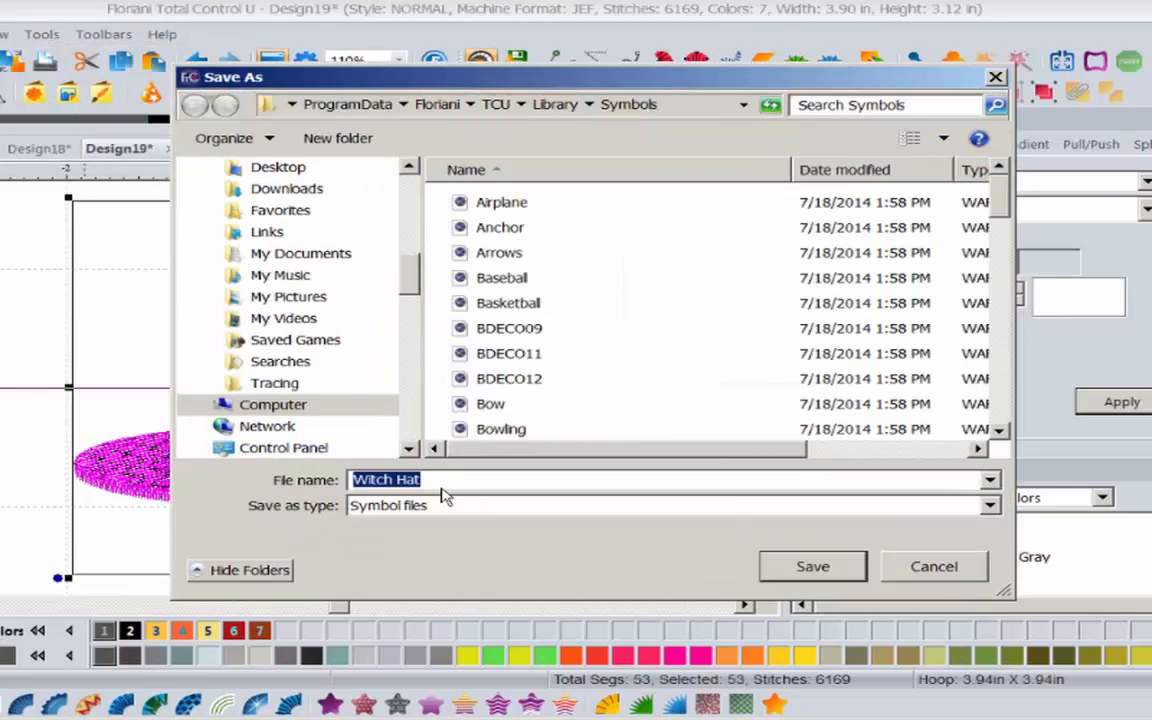
click(444, 482)
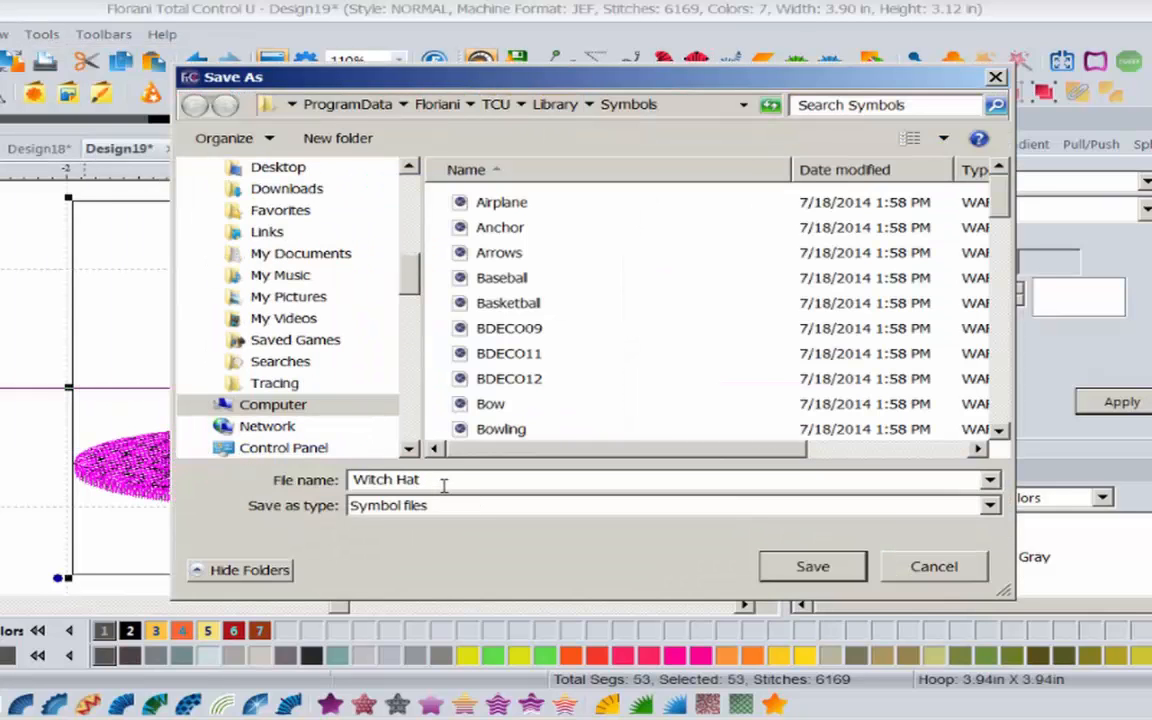
text(POW)
click(800, 578)
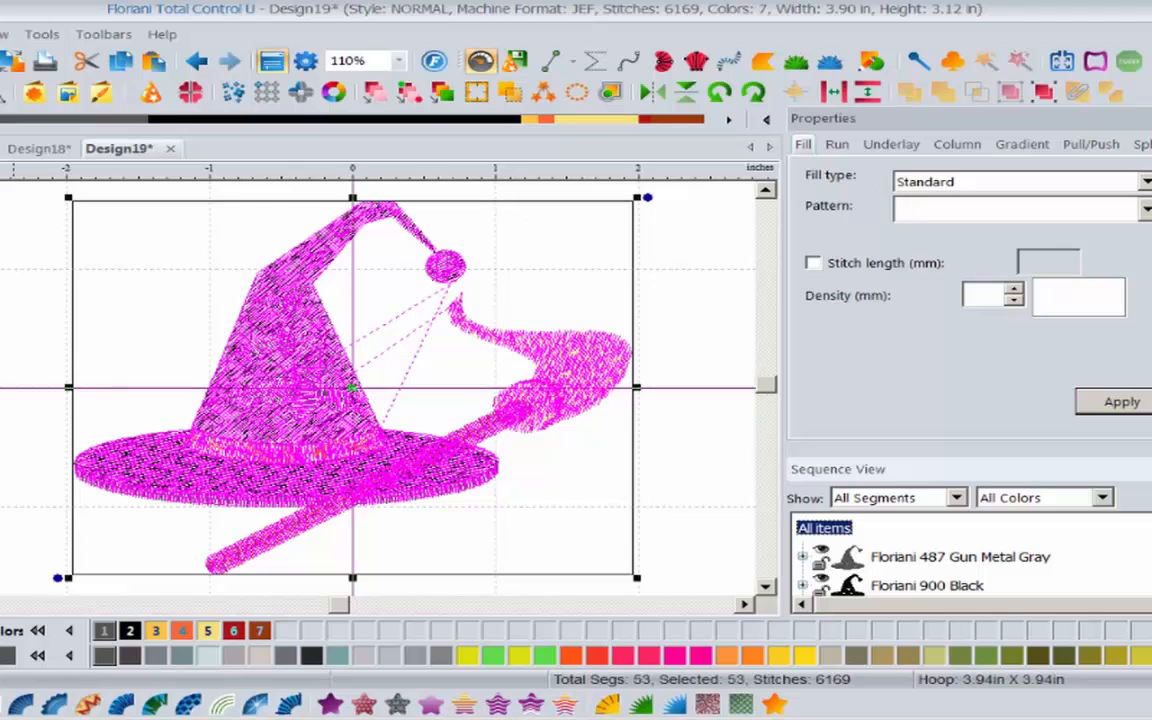
- Start another new design and add a text object reading Halloween in the Goudy Bold font
key(ctrl+n)
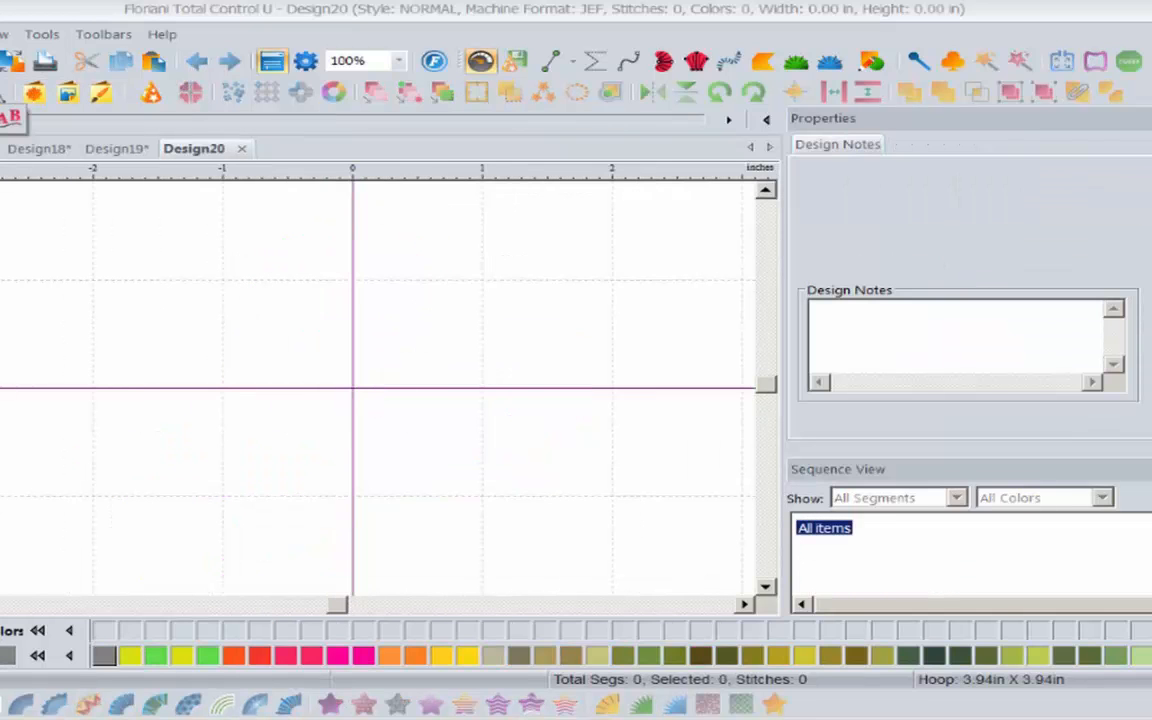
click(10, 118)
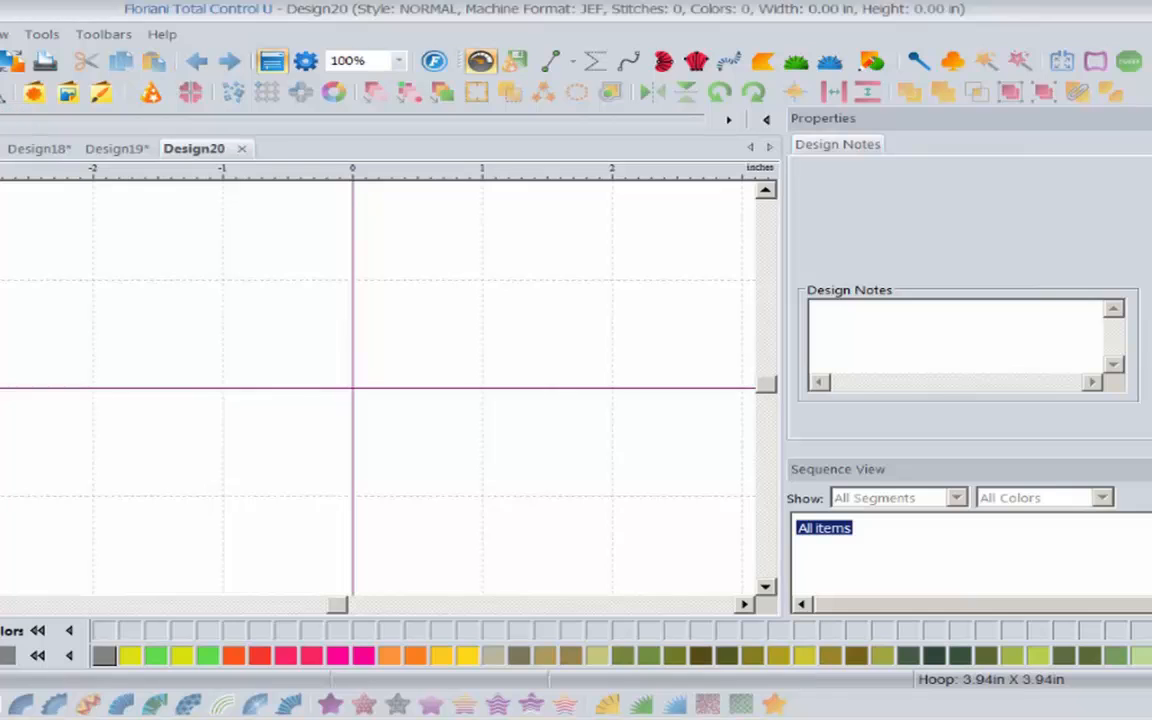
click(219, 350)
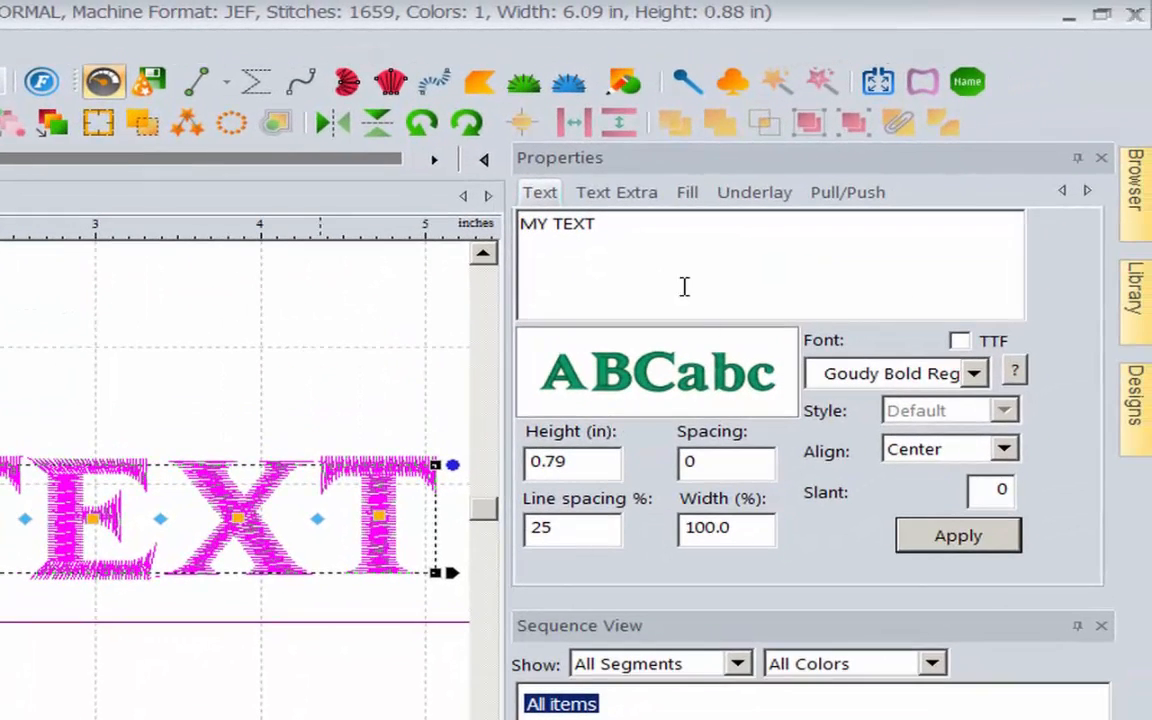
drag(640, 236, 379, 238)
text(H)
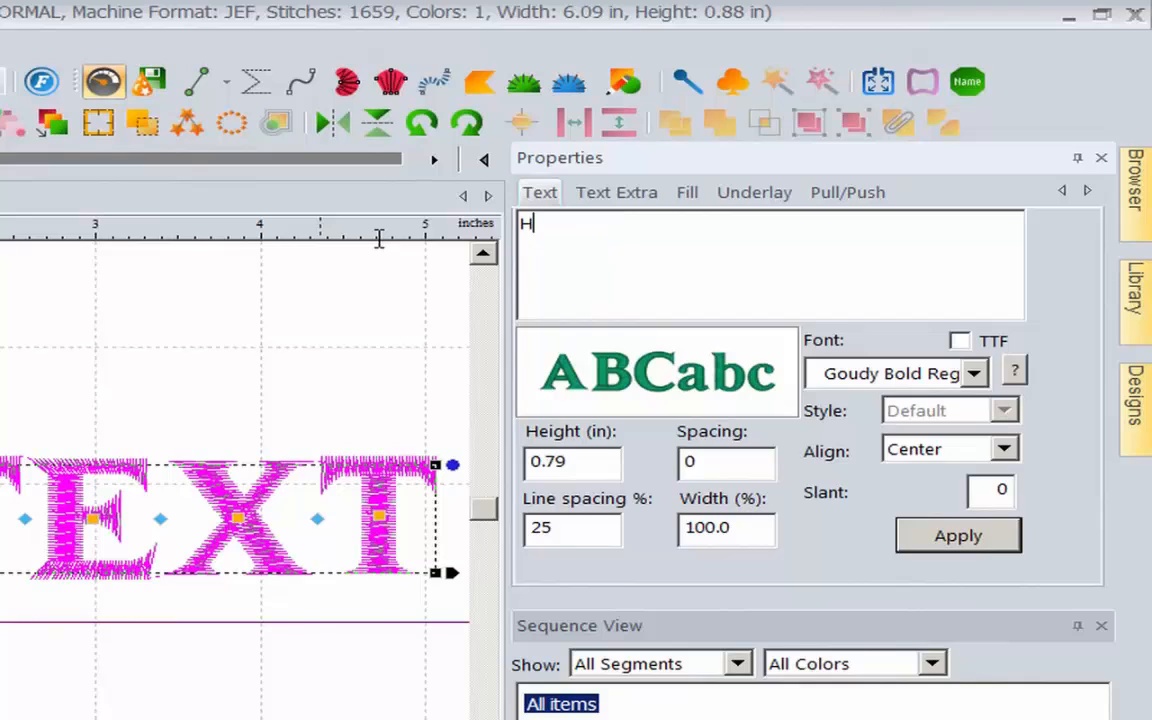
text(alloween)
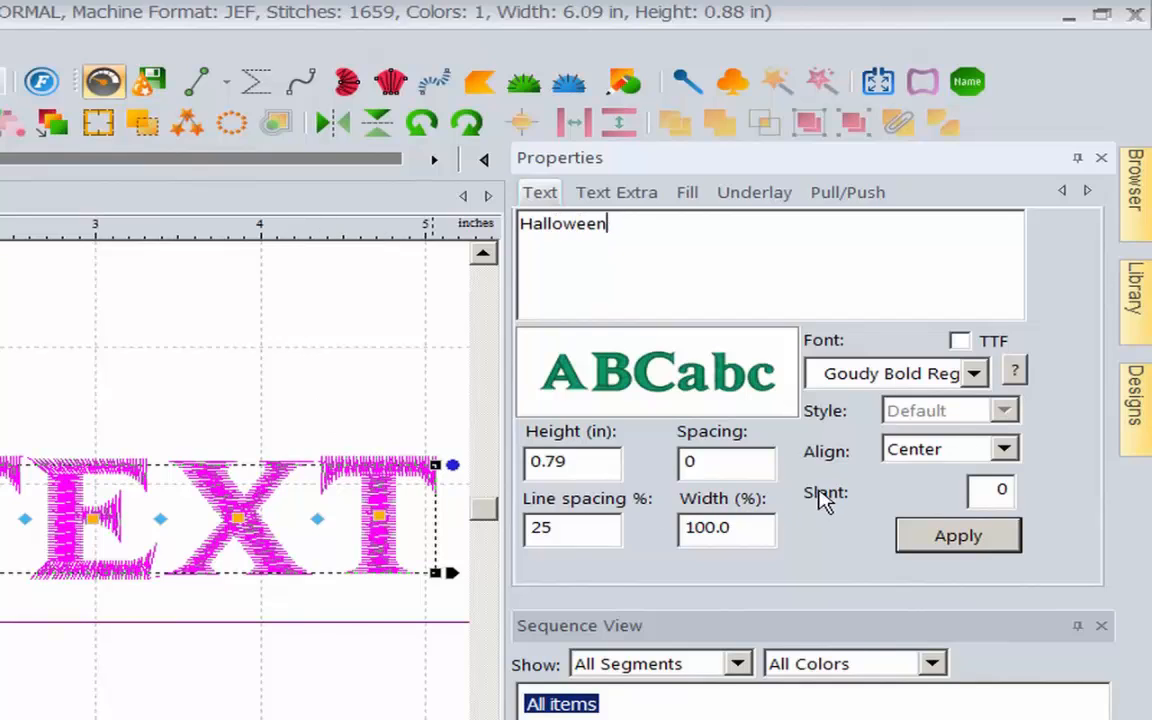
click(960, 541)
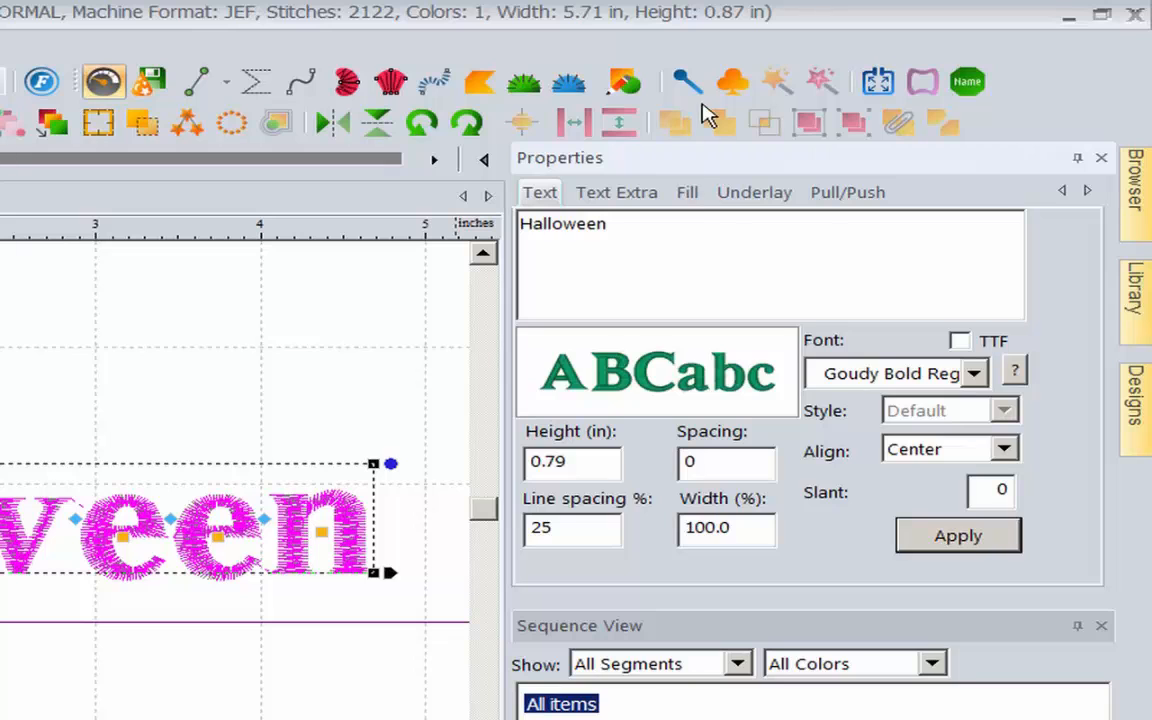
- Place a Witch Hat POW symbol about 1.41 by 1.13 inches above the middle of the Halloween lettering
click(733, 86)
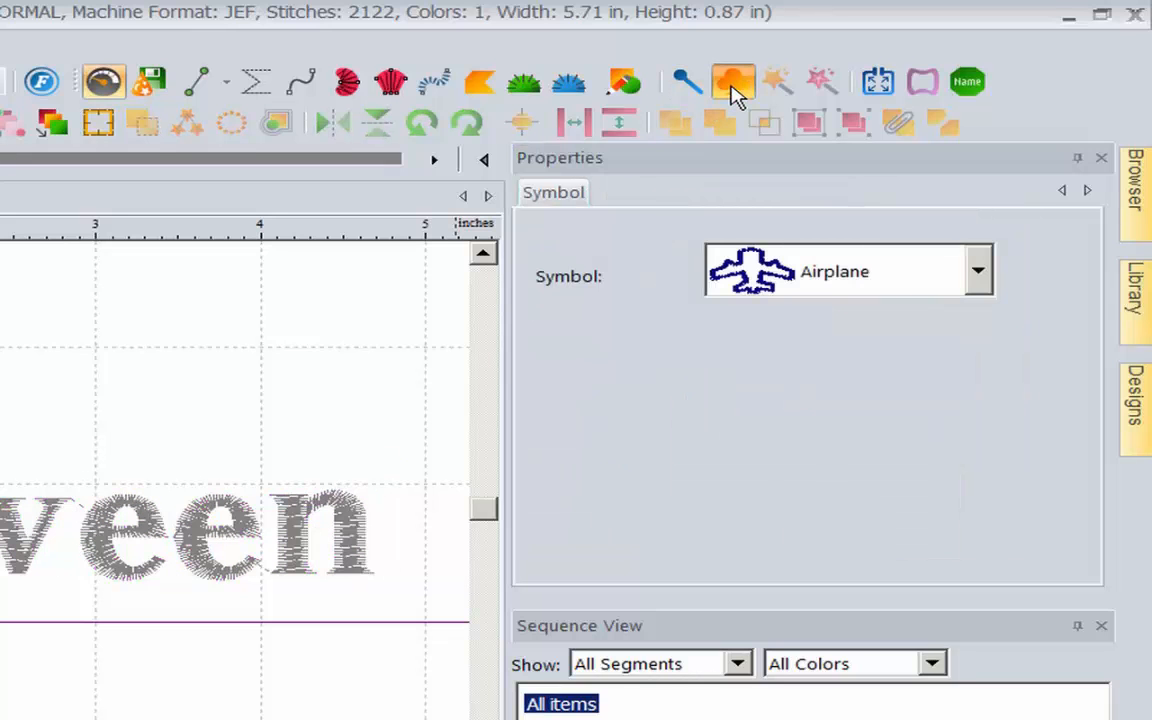
click(977, 275)
drag(985, 339, 985, 609)
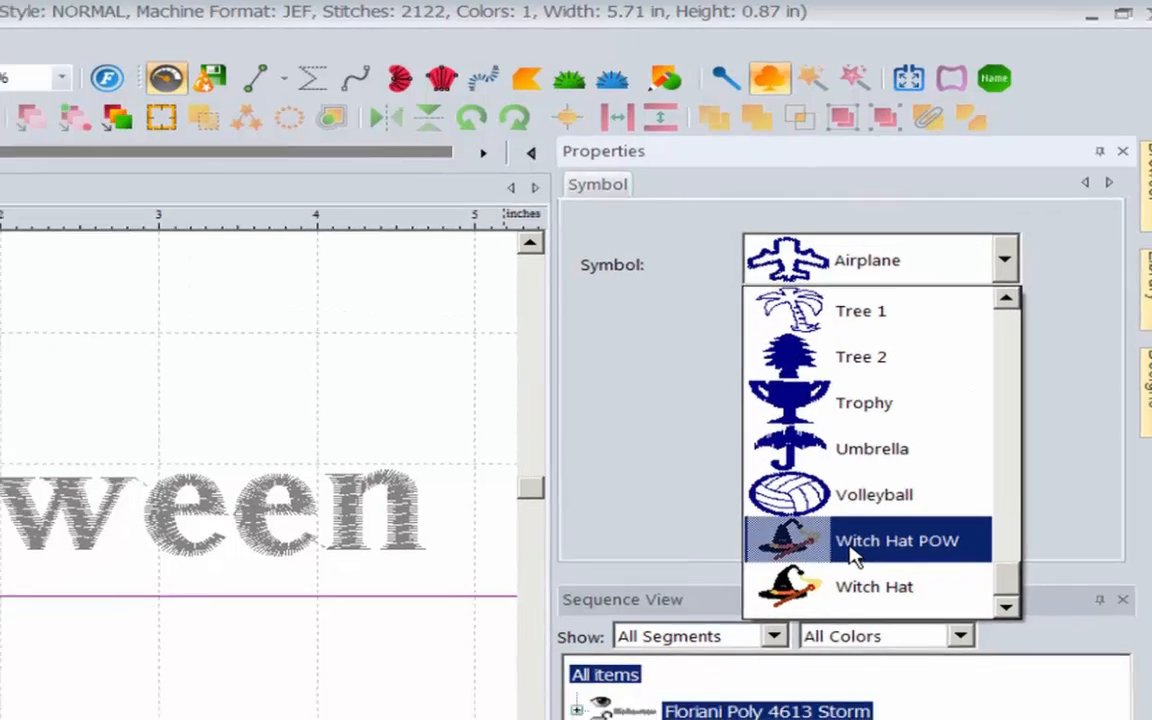
click(818, 583)
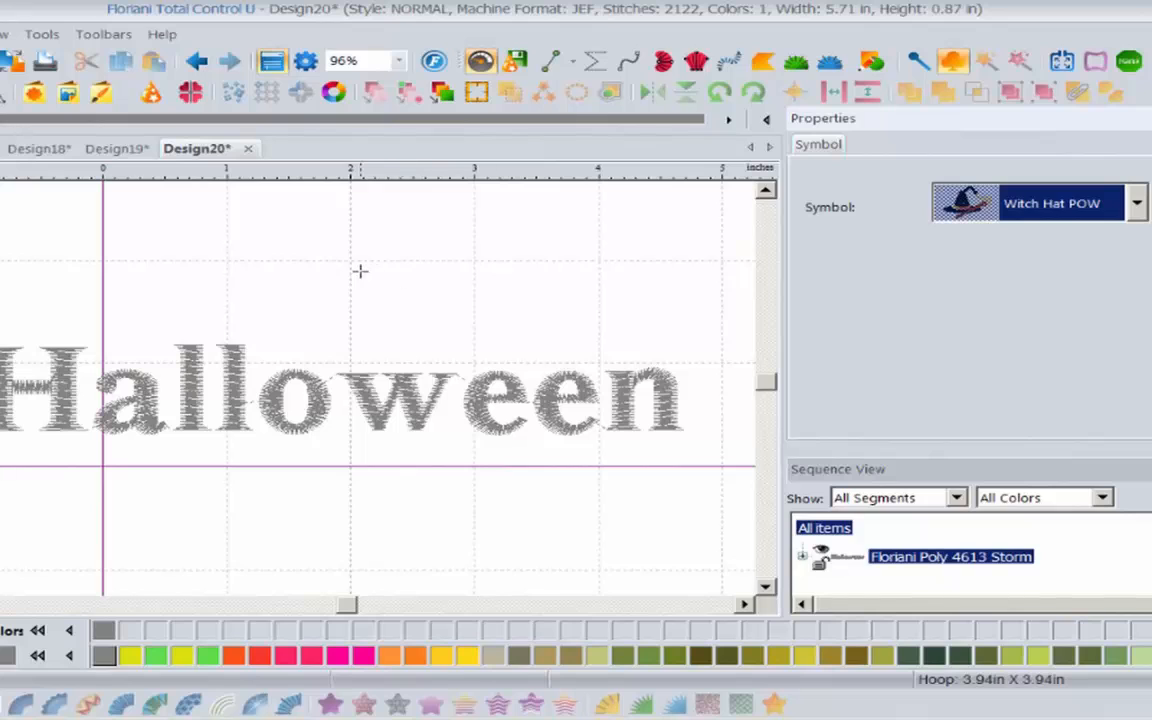
drag(137, 288, 333, 293)
drag(460, 263, 459, 257)
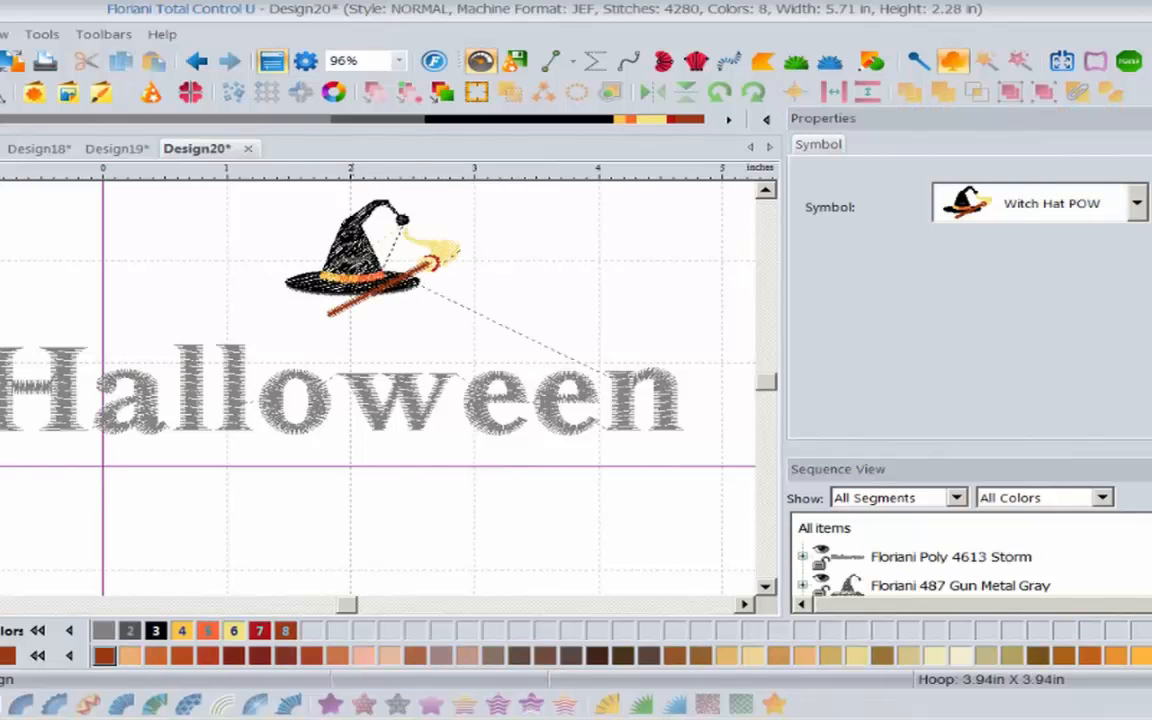
- Move the witch hat down so it rests on the w of Halloween, and deselect it
click(3, 92)
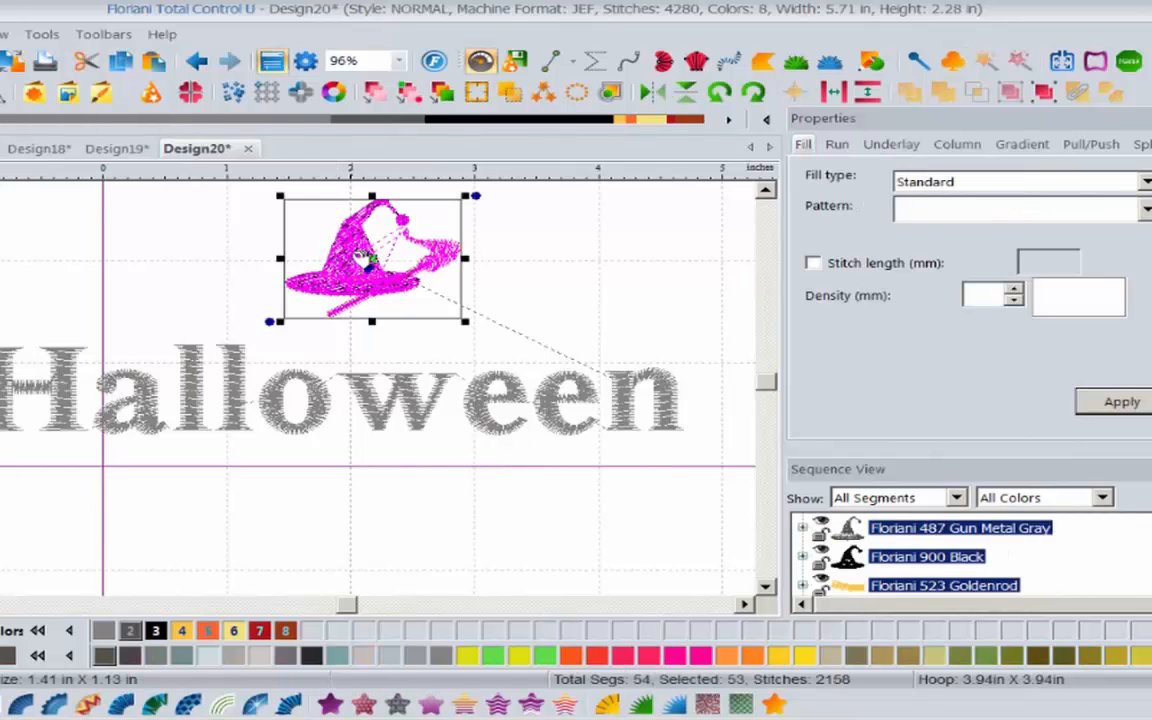
drag(354, 260, 402, 338)
click(652, 270)
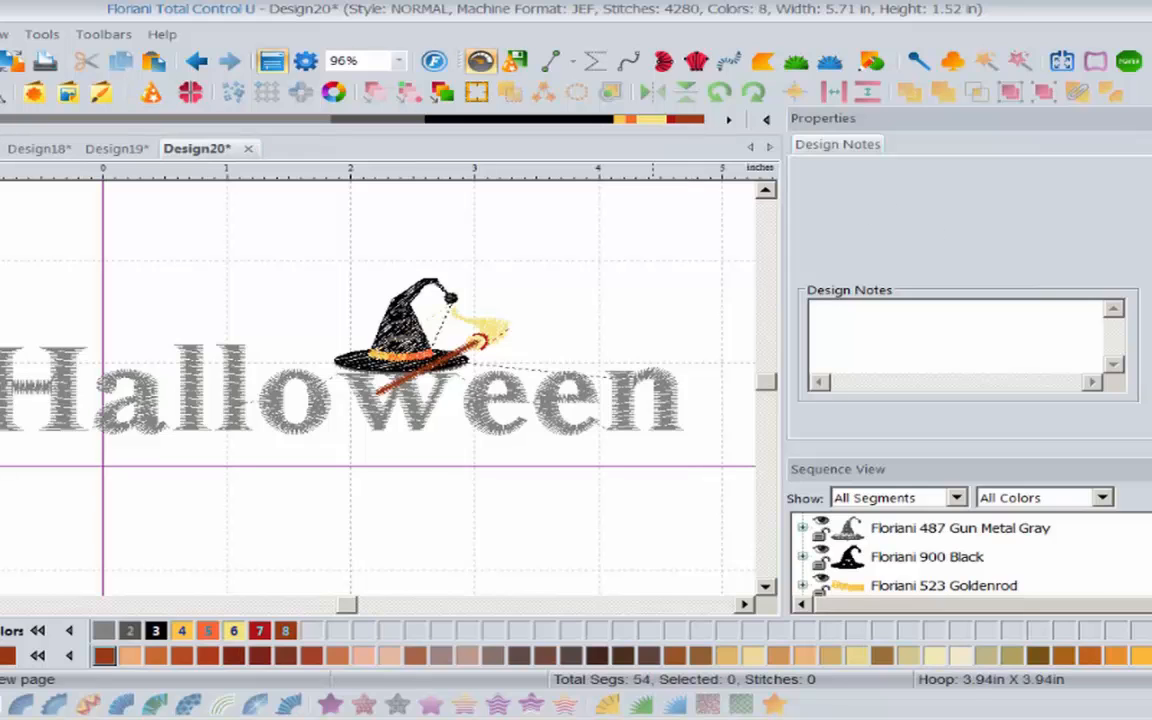
- Start a new design and browse the designs in the library's October2014 folder
key(ctrl+n)
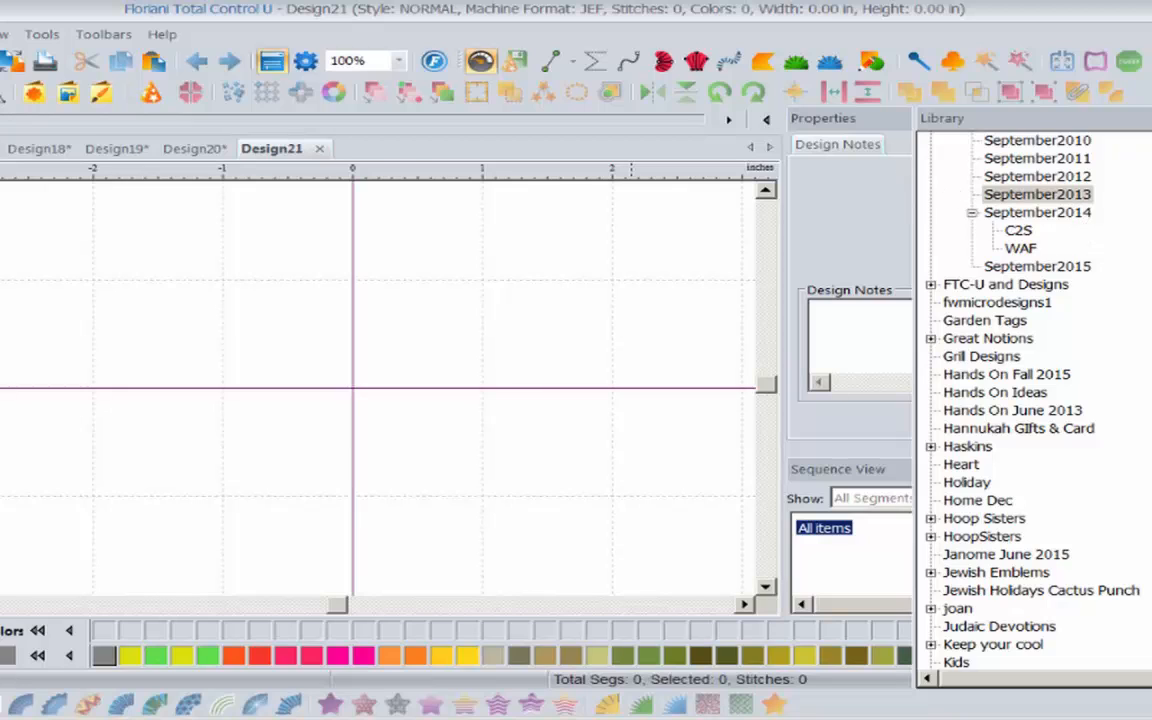
scroll(1050, 203, up, 2)
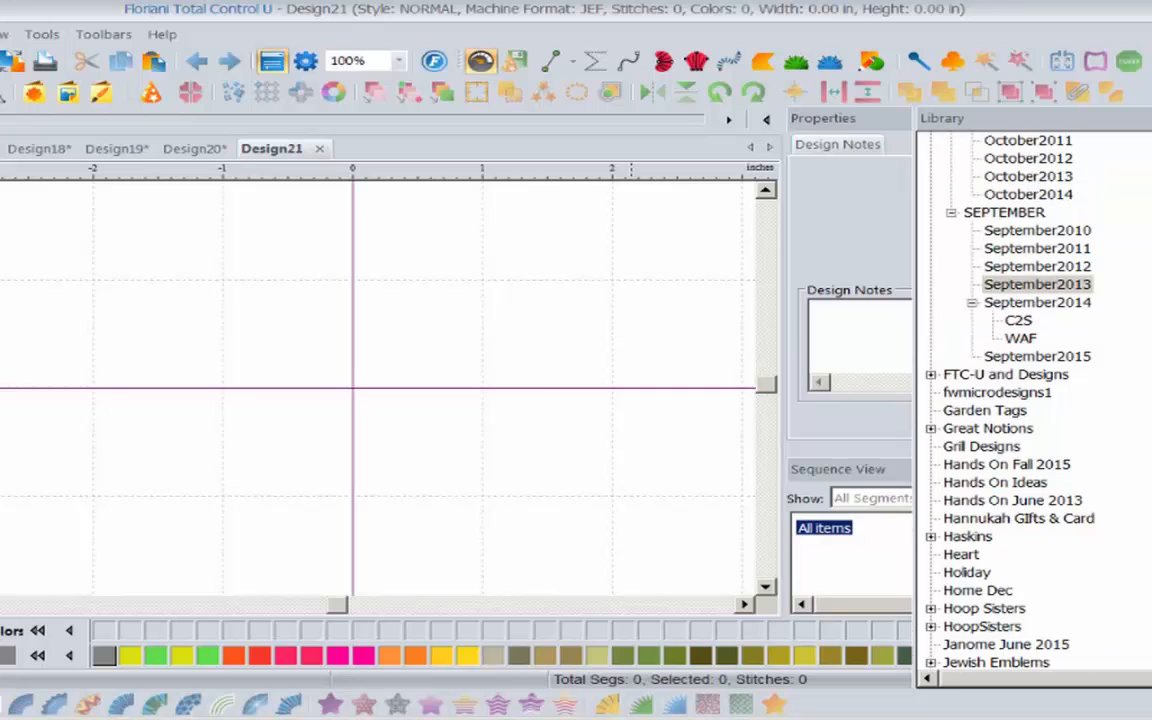
click(1048, 198)
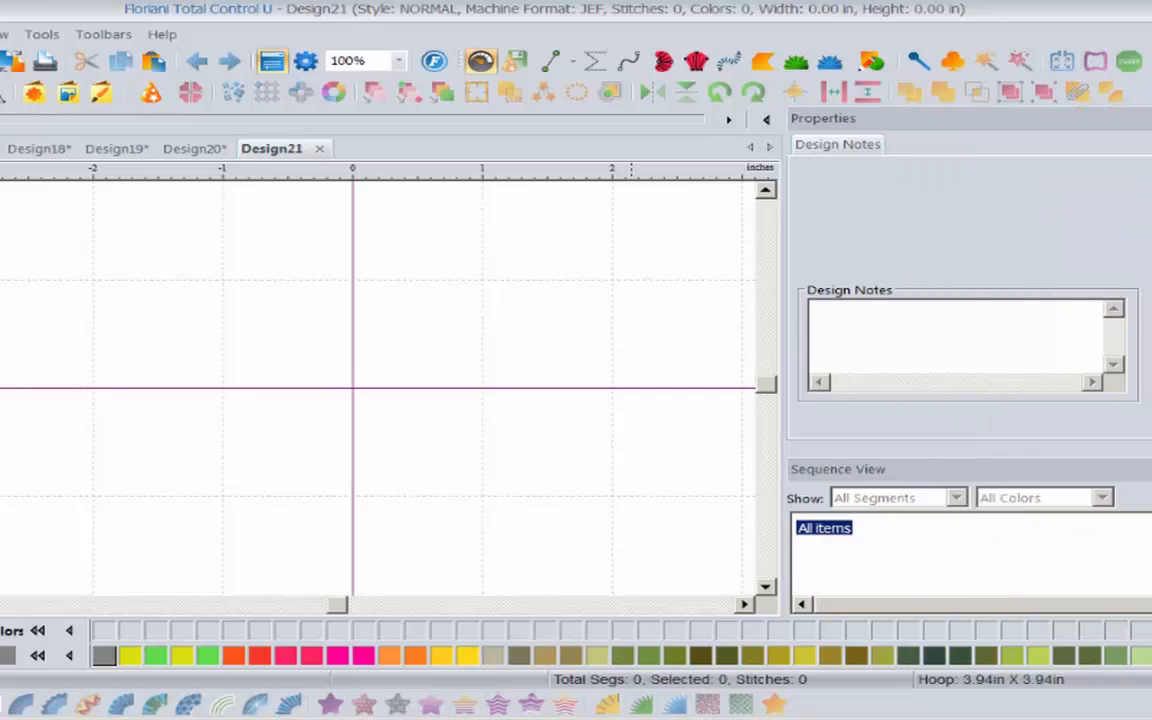
scroll(1044, 410, down, 20)
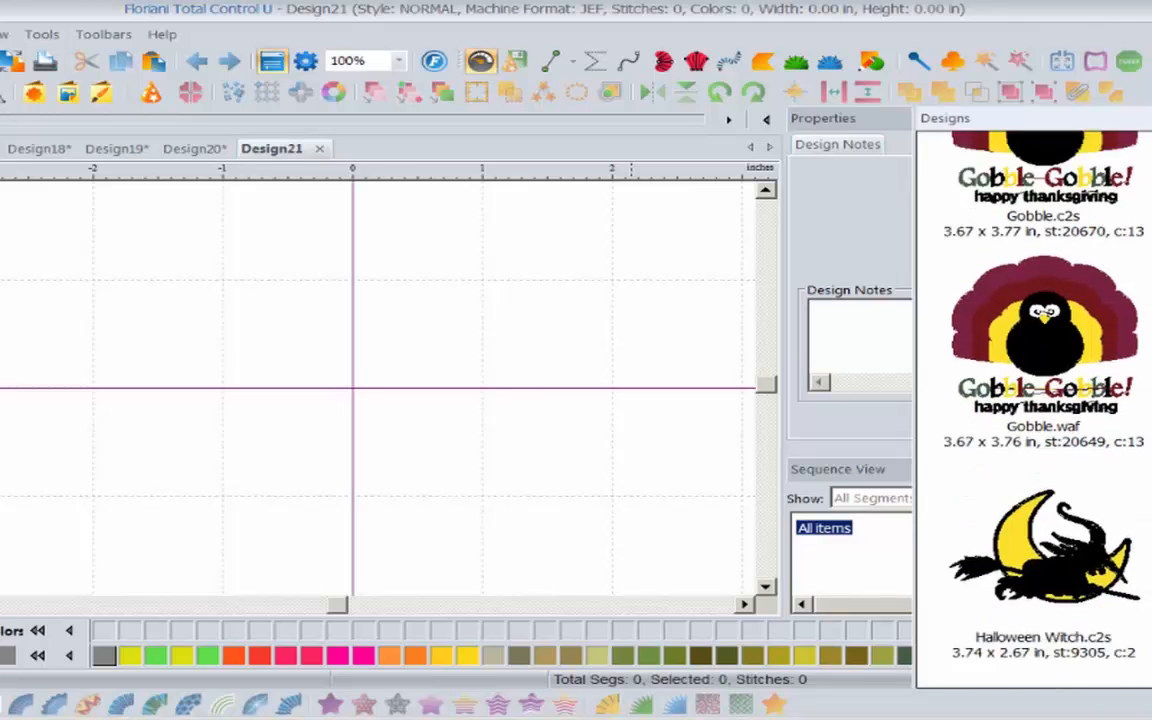
scroll(1044, 410, up, 20)
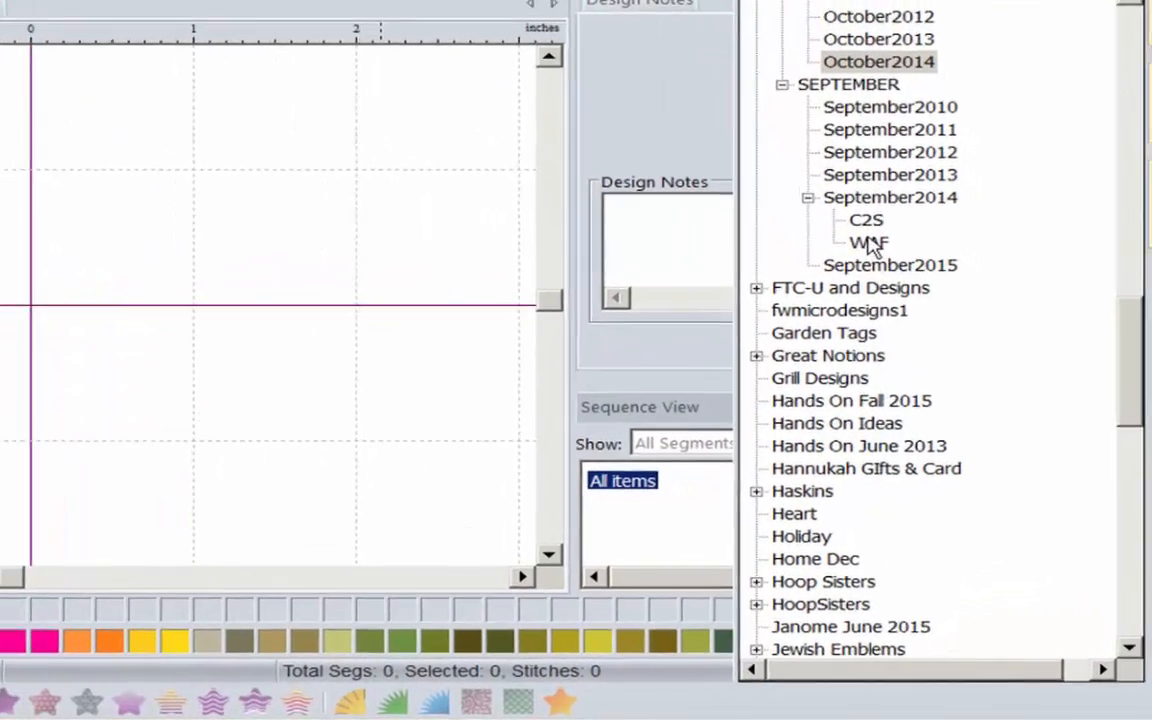
- Browse the designs in the library's September2014 WAF folder and in the October2012 folder
click(967, 305)
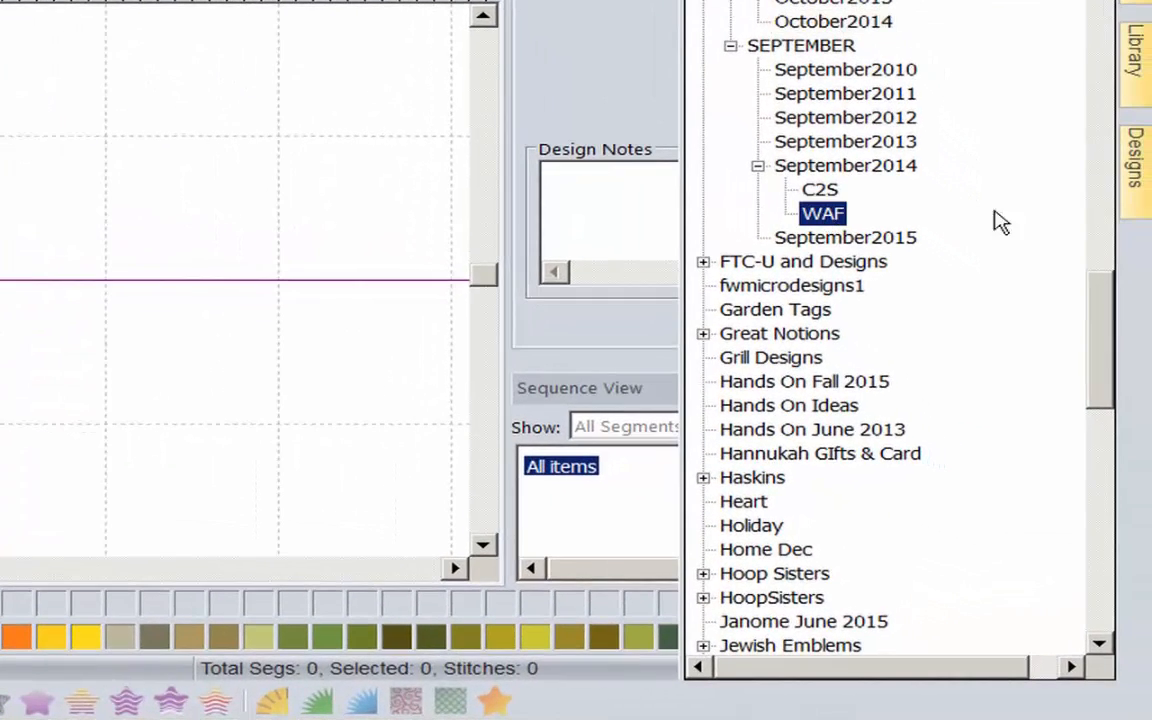
click(1140, 172)
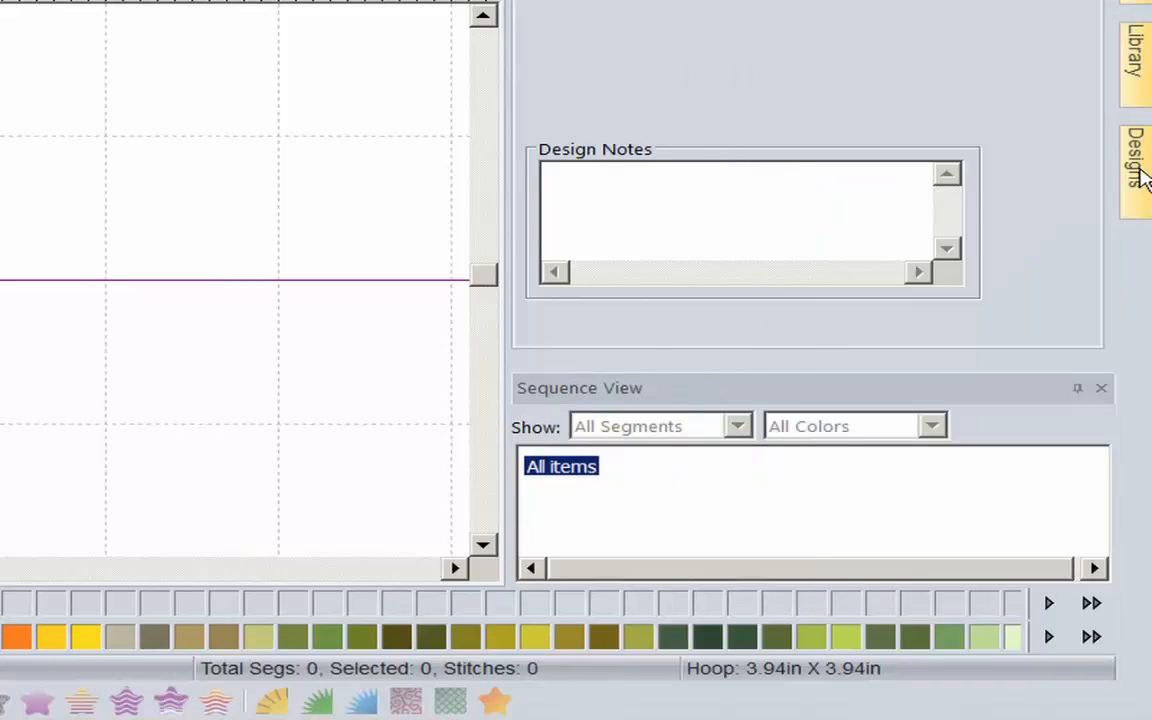
drag(1106, 219, 1116, 103)
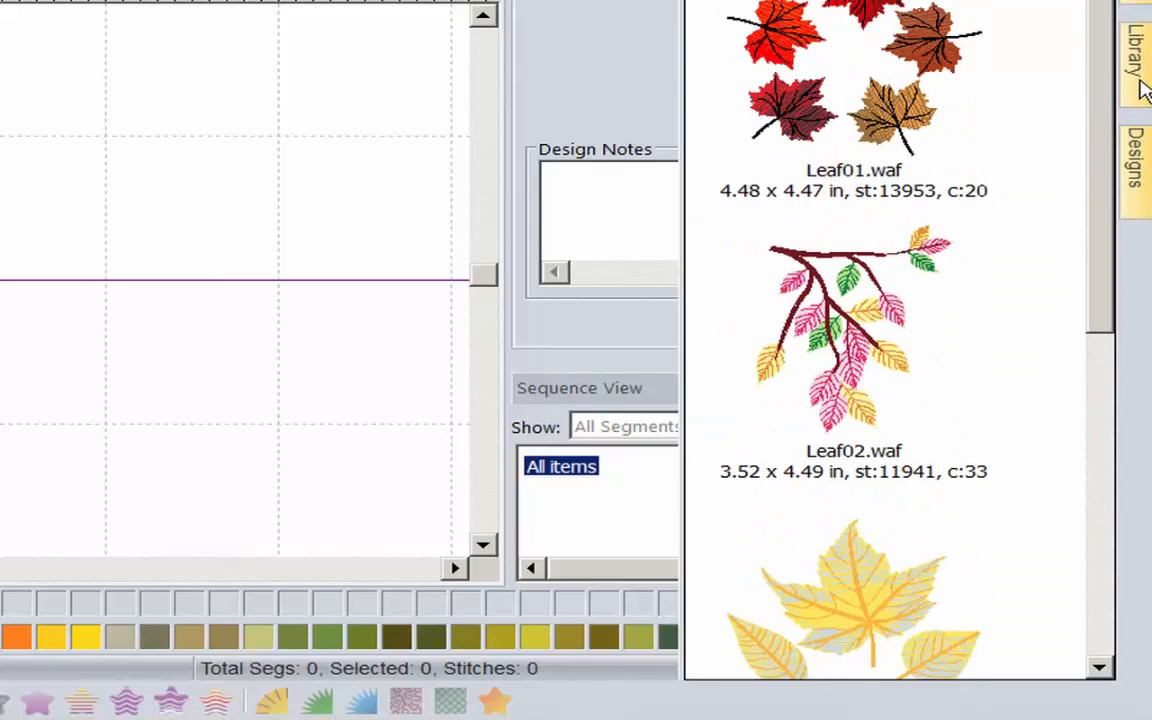
click(1140, 85)
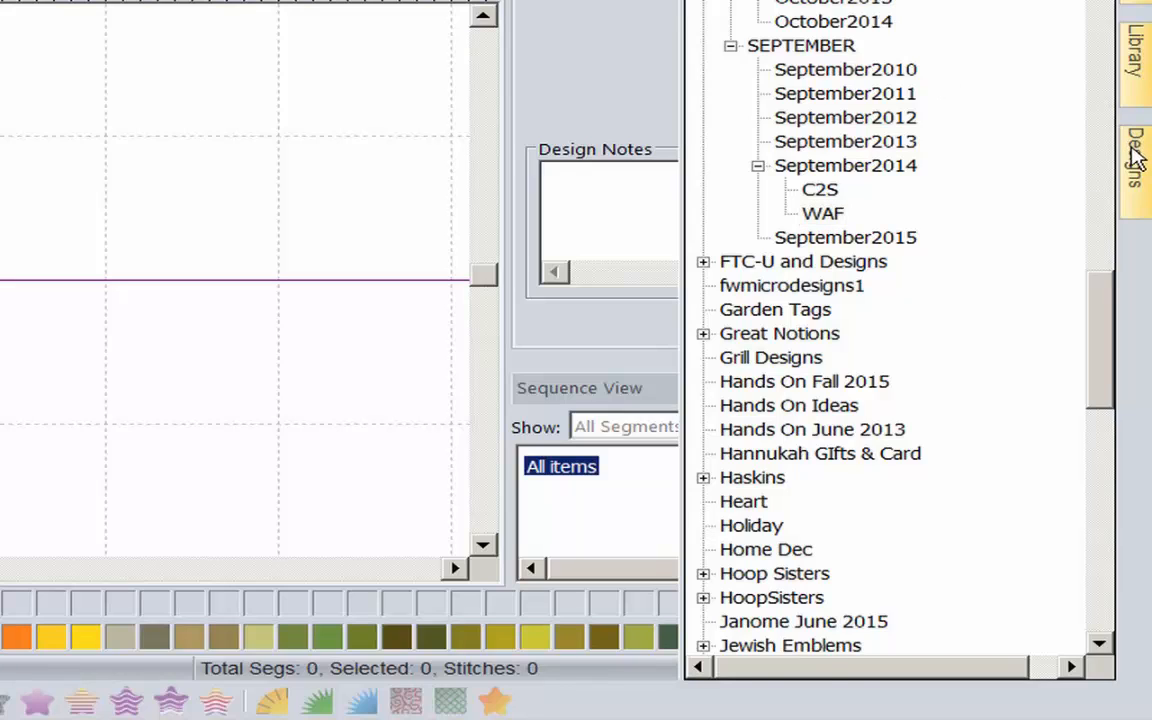
click(1137, 155)
scroll(1108, 170, down, 1)
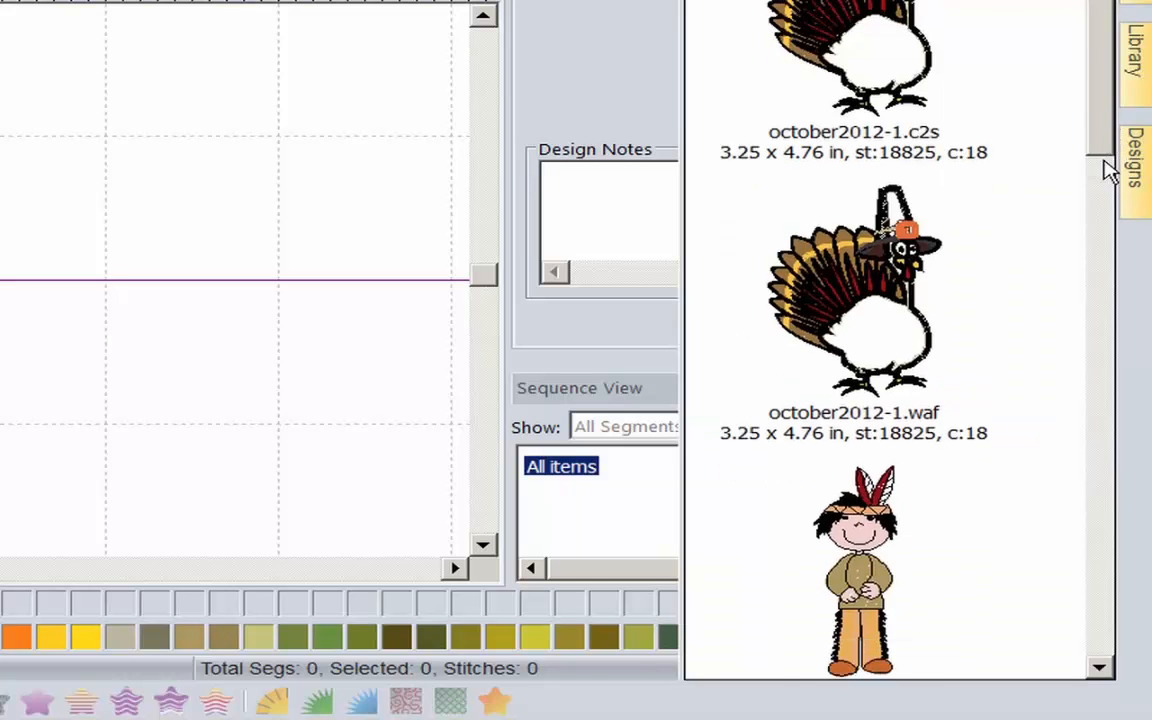
drag(1104, 160, 1123, 90)
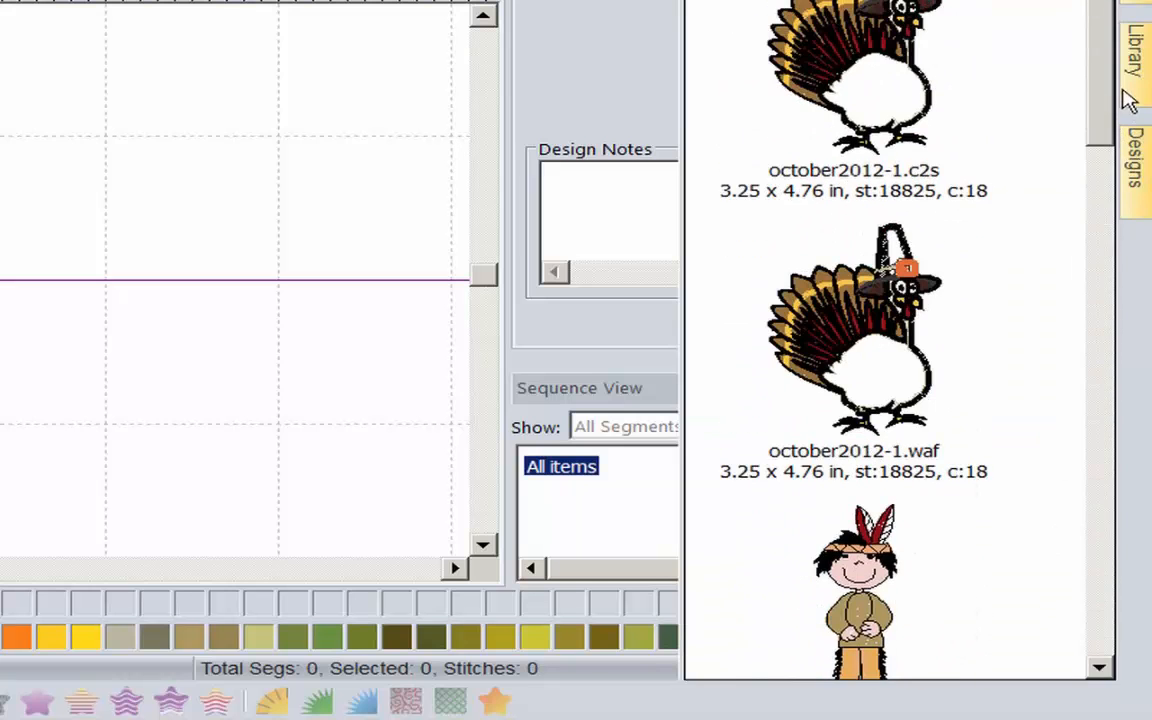
click(1135, 75)
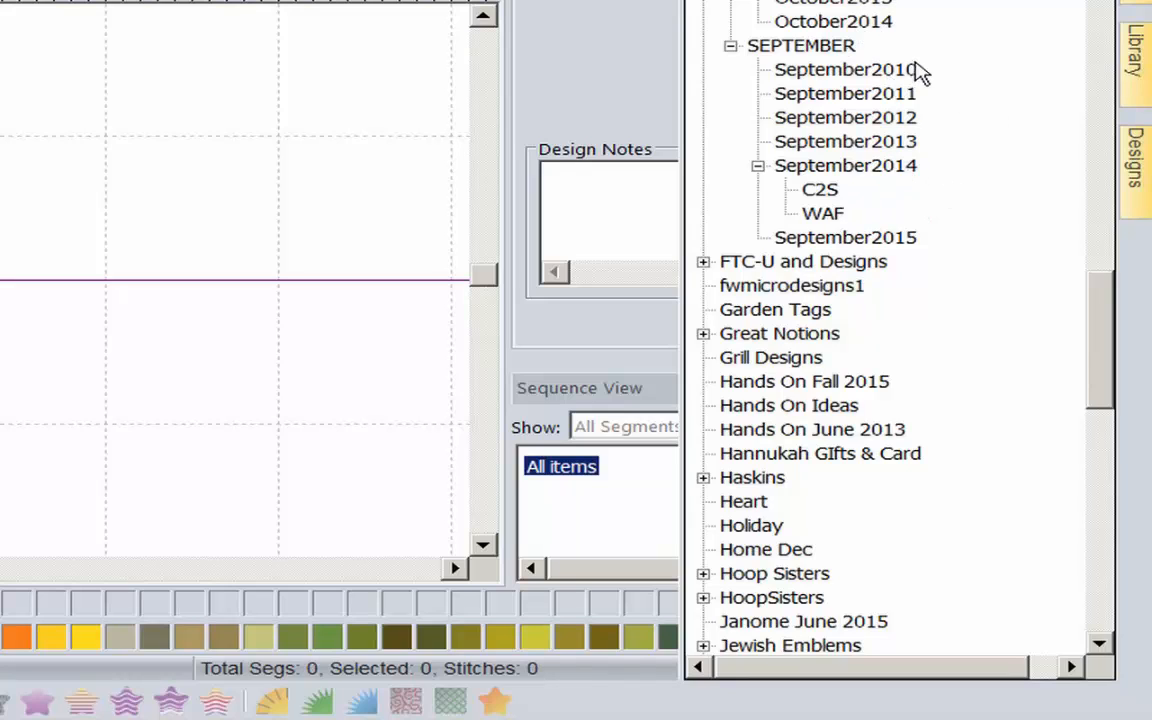
- Find the cauldron design september2012-3 in the library's September2012 folder and add it to the empty design
click(805, 117)
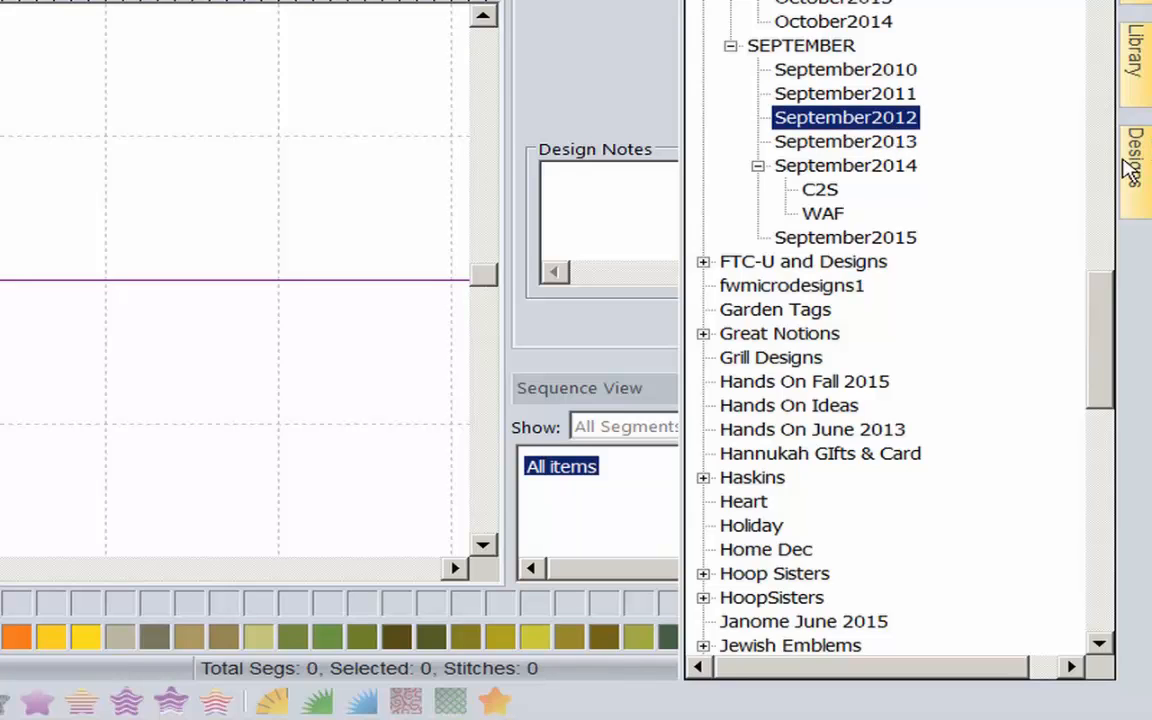
click(1134, 158)
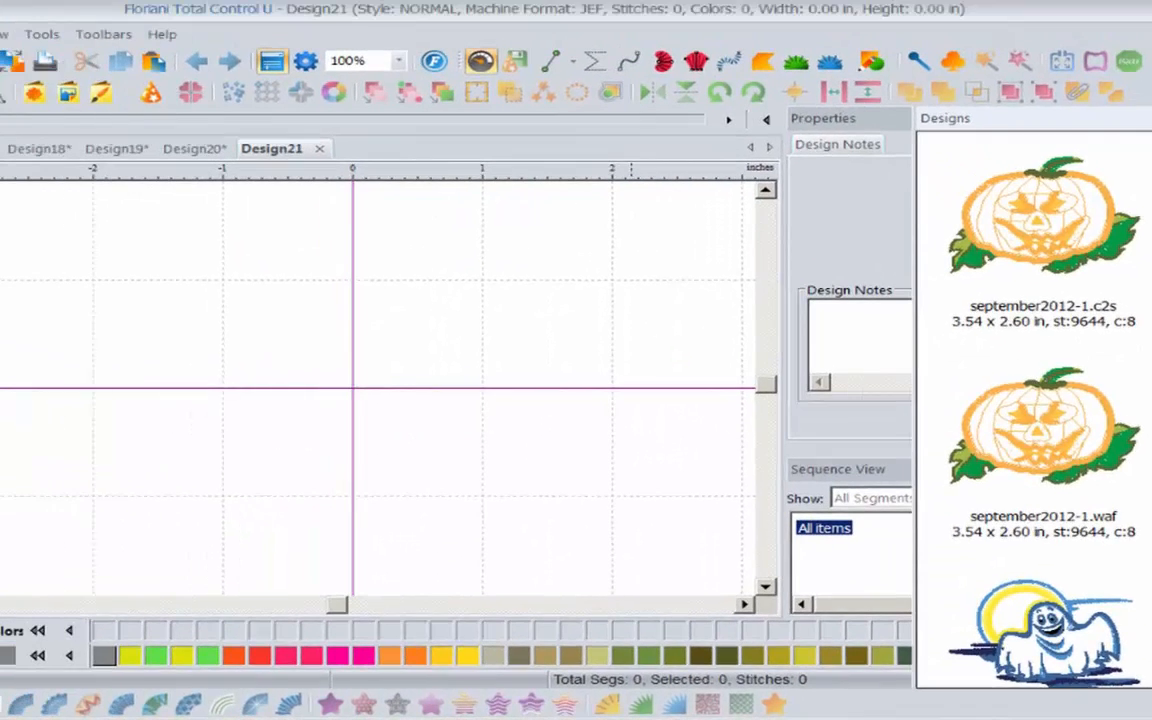
scroll(1034, 410, down, 15)
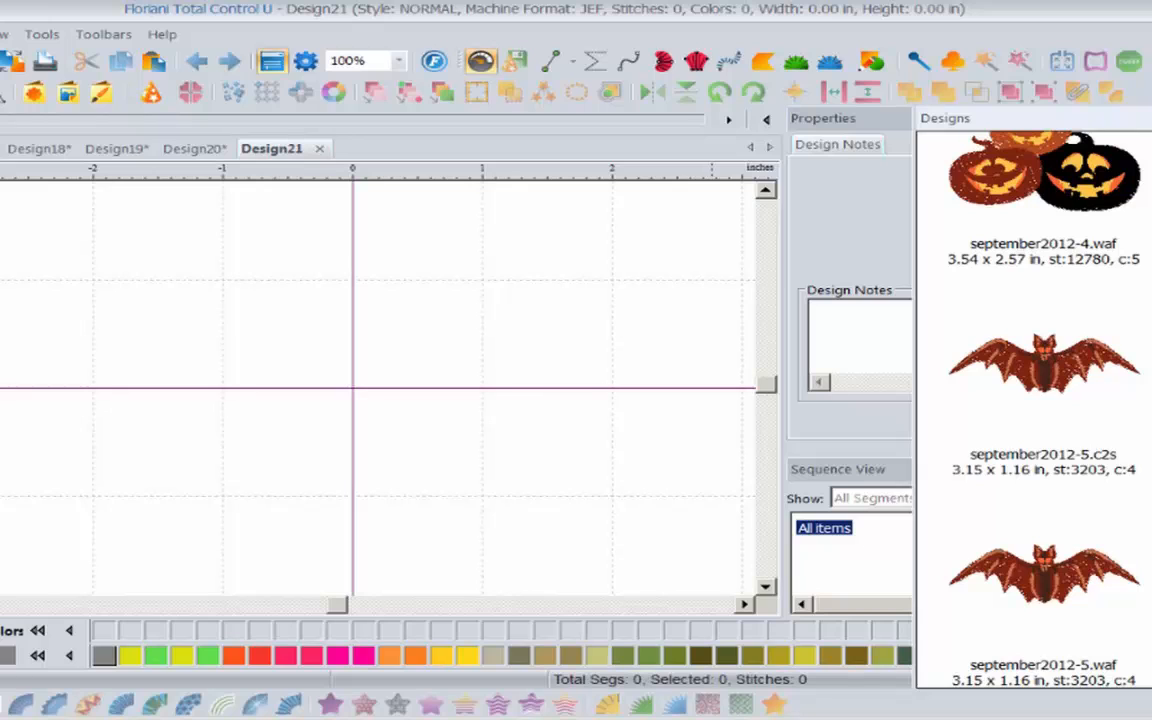
drag(1145, 604, 1145, 435)
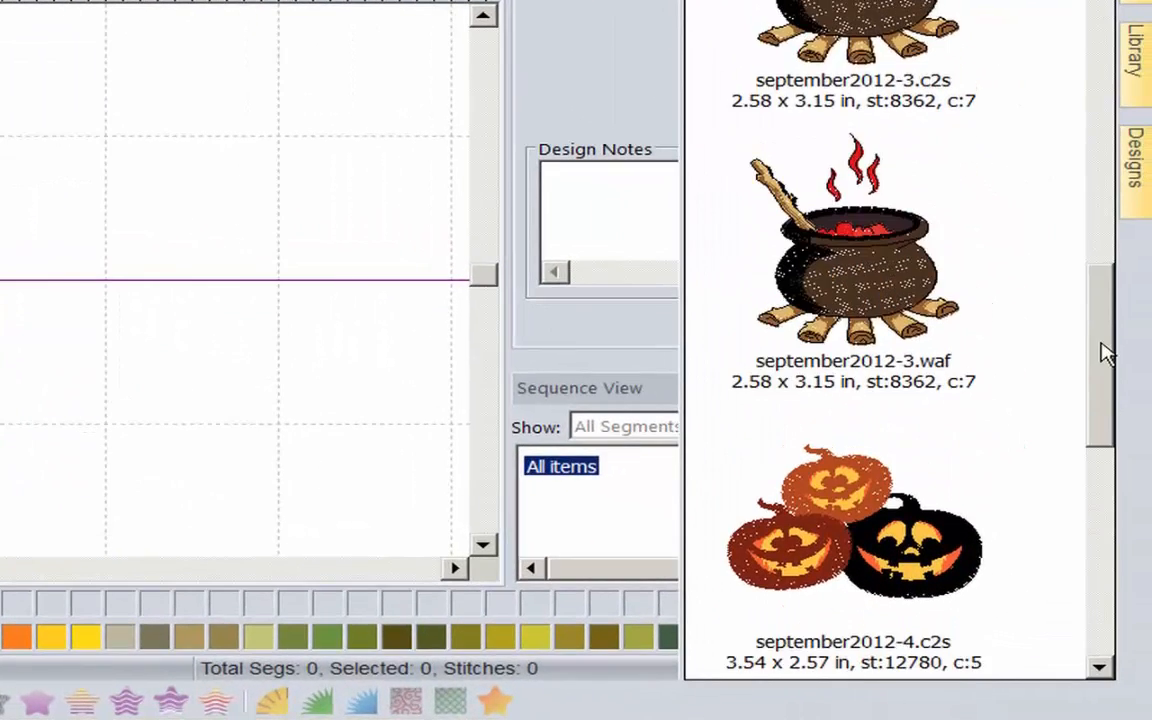
drag(1105, 352, 1105, 330)
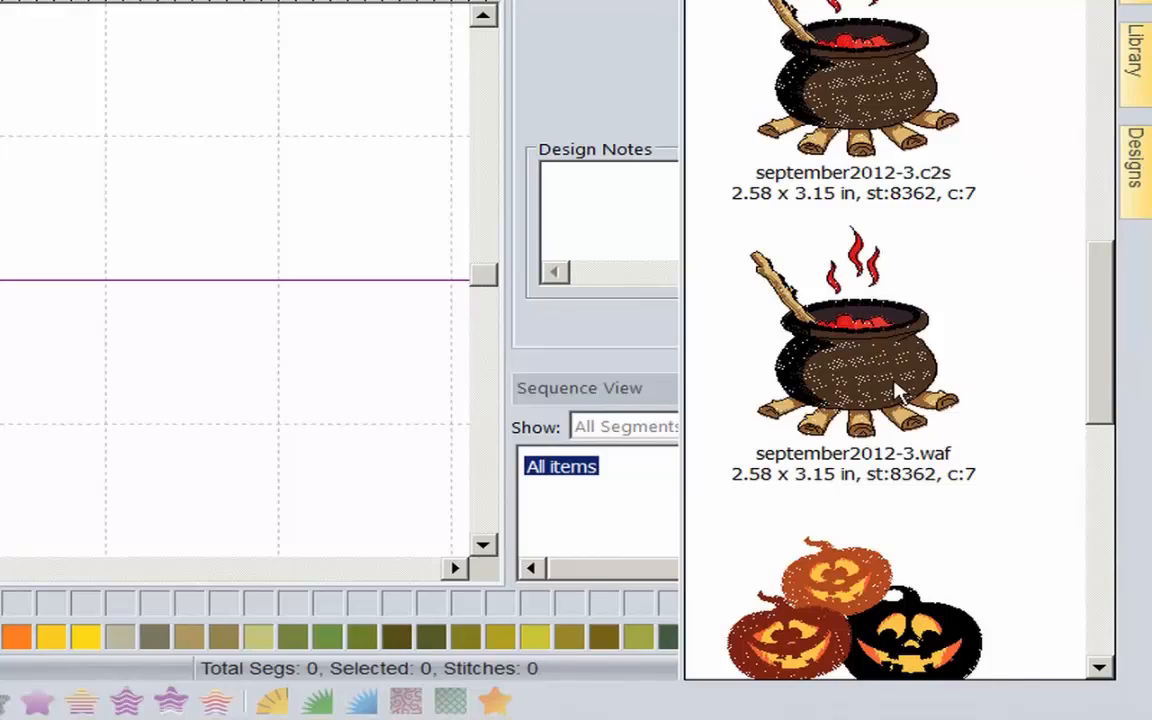
drag(806, 345, 0, 285)
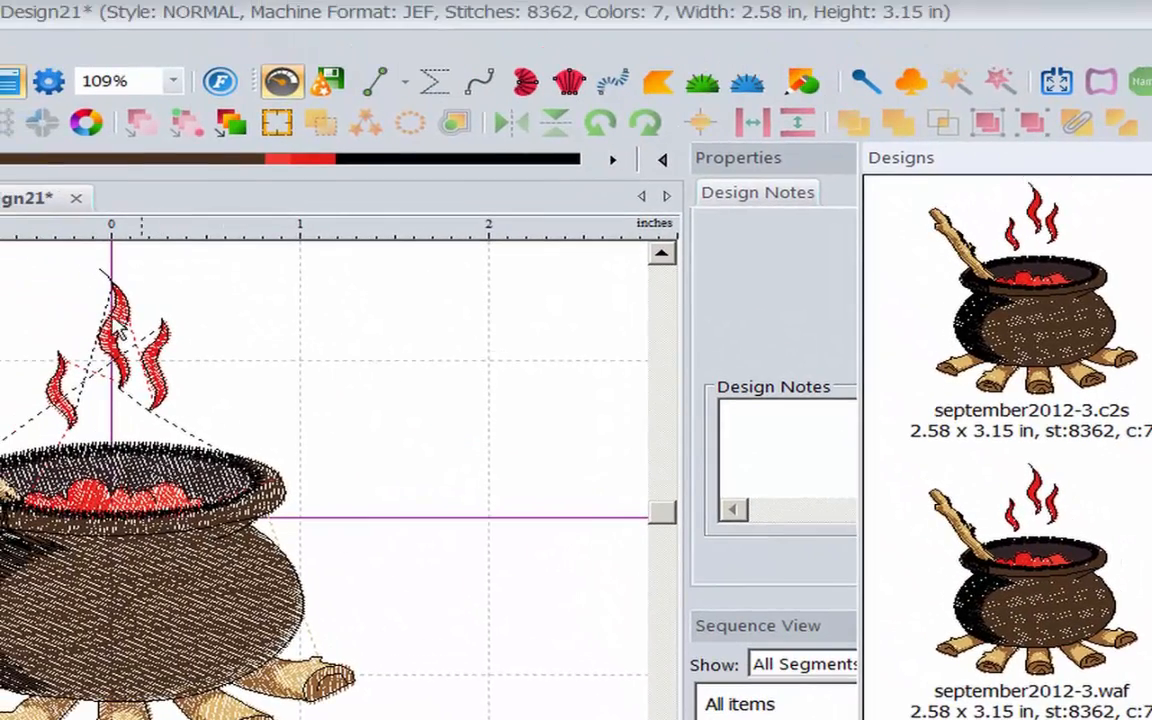
- Ungroup the cauldron design and lasso-select only the three red flames above the pot
click(97, 580)
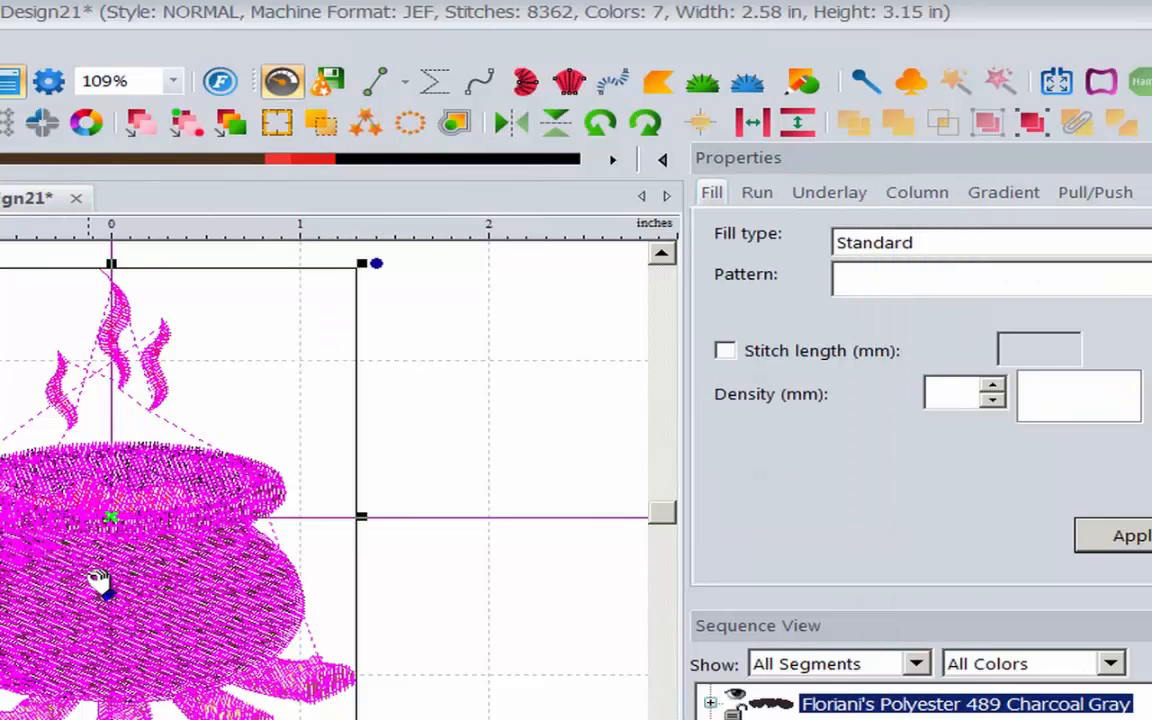
click(1030, 128)
drag(485, 360, 102, 298)
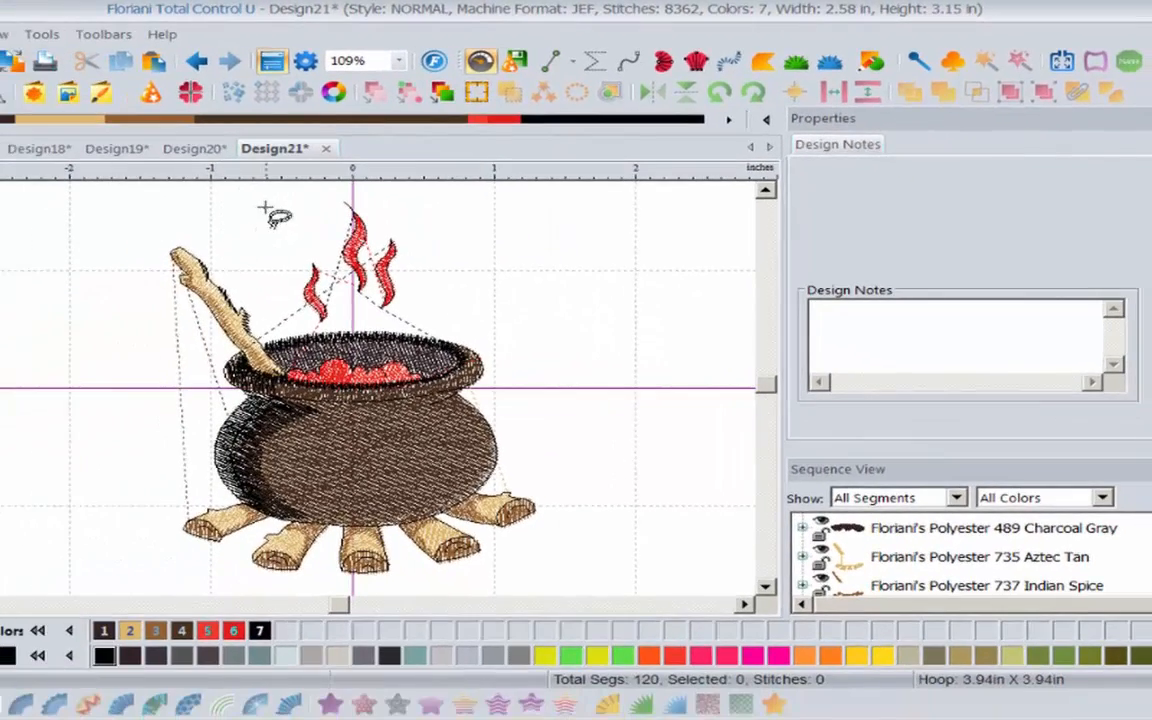
mouse_move(265, 209)
mouse_down()
mouse_move(258, 272)
mouse_move(300, 322)
mouse_move(425, 308)
mouse_move(410, 190)
mouse_move(262, 192)
mouse_move(247, 213)
mouse_move(257, 224)
mouse_up()
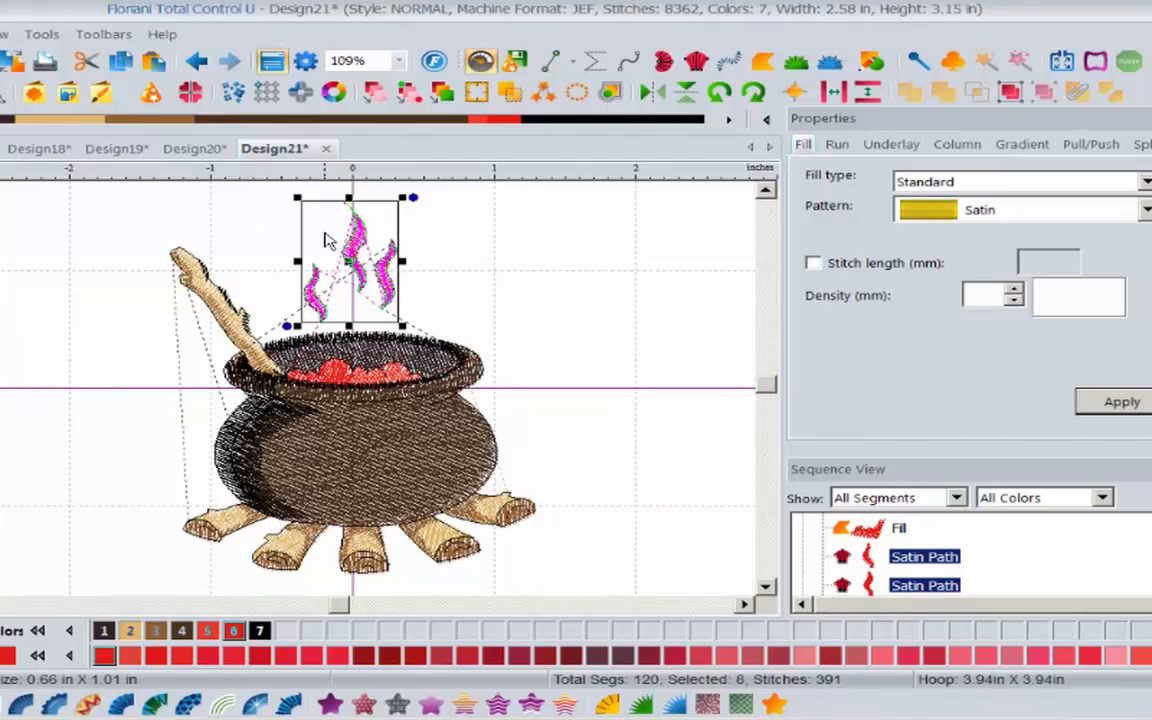
- Copy the selected flames and paste them into a new design
right_click(325, 239)
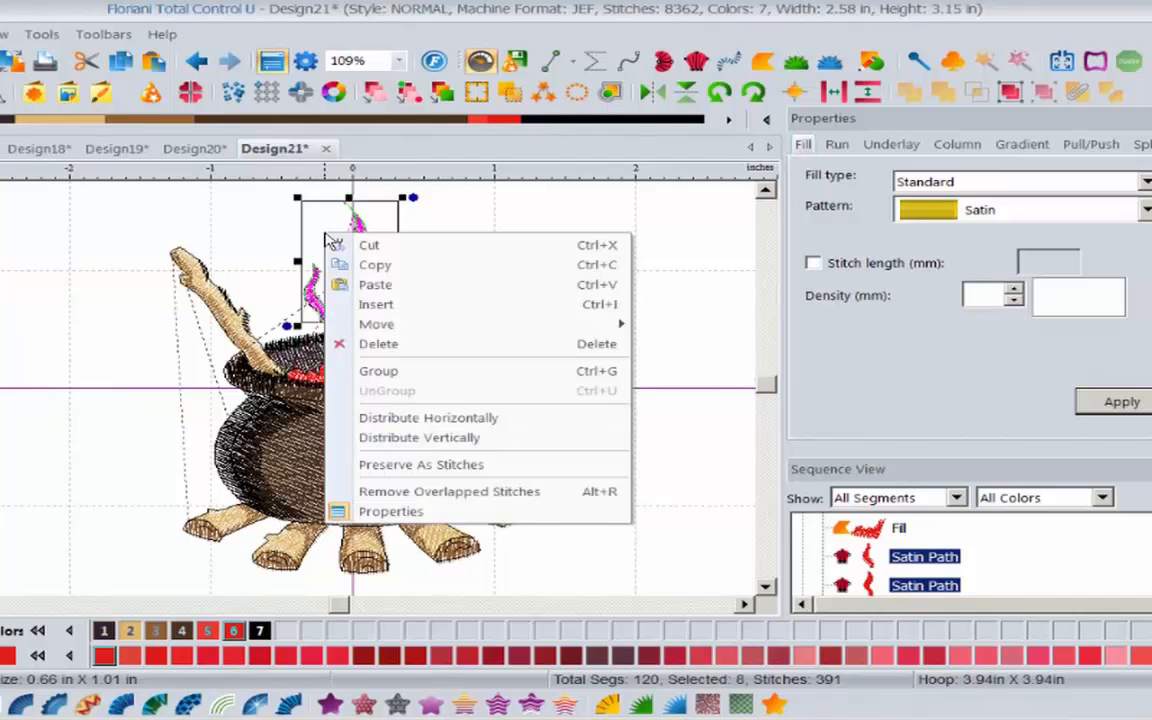
click(373, 265)
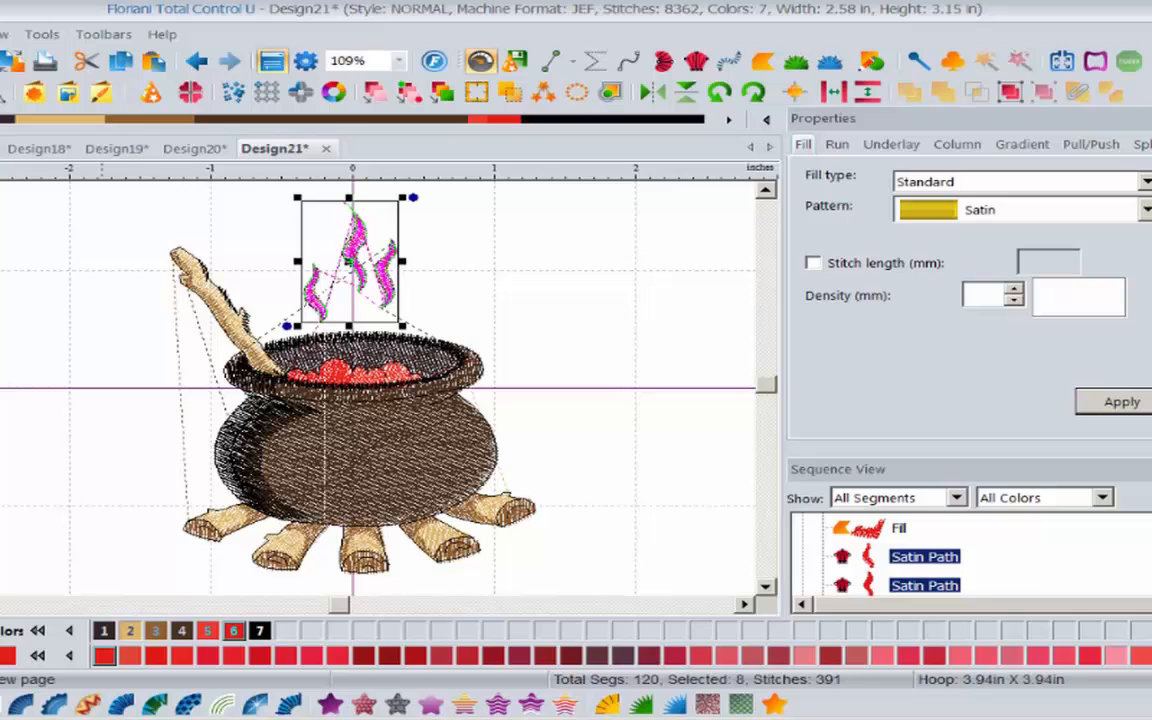
key(ctrl+n)
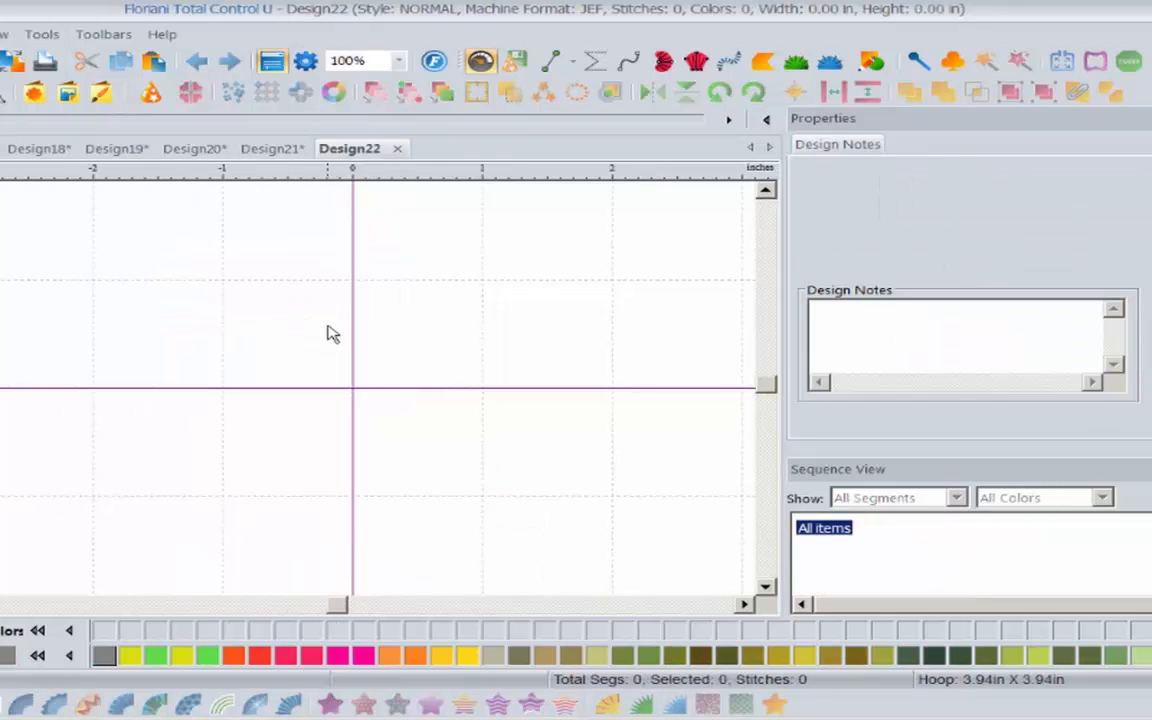
right_click(333, 334)
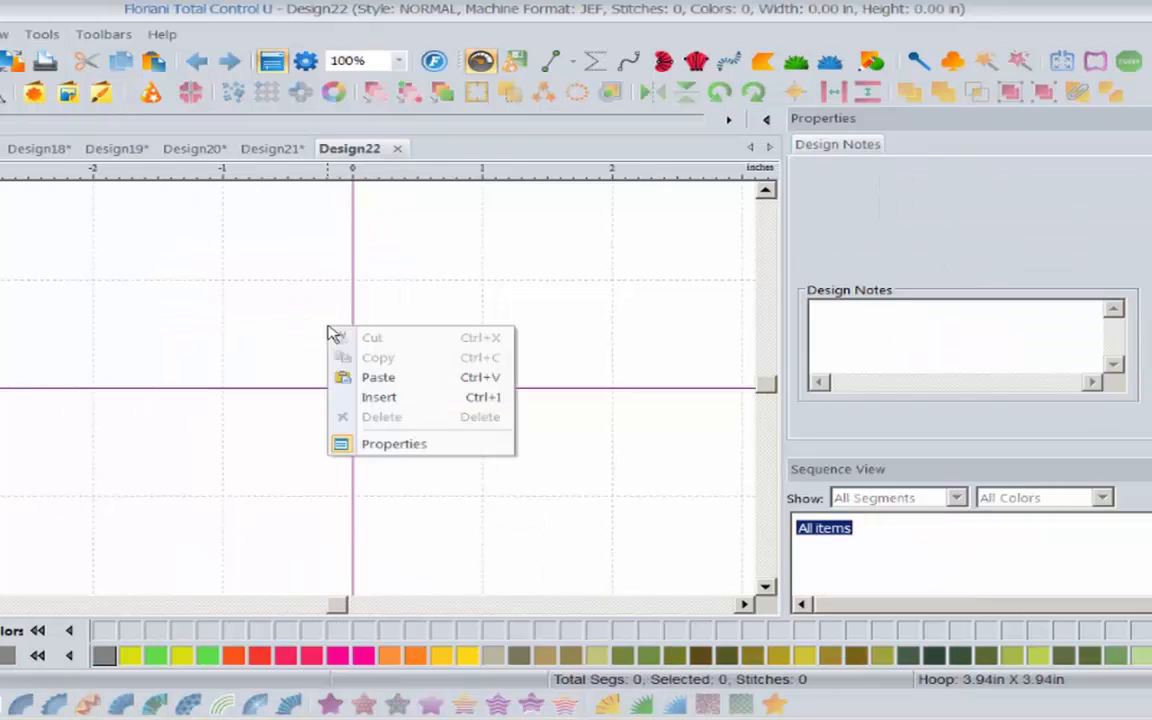
click(380, 379)
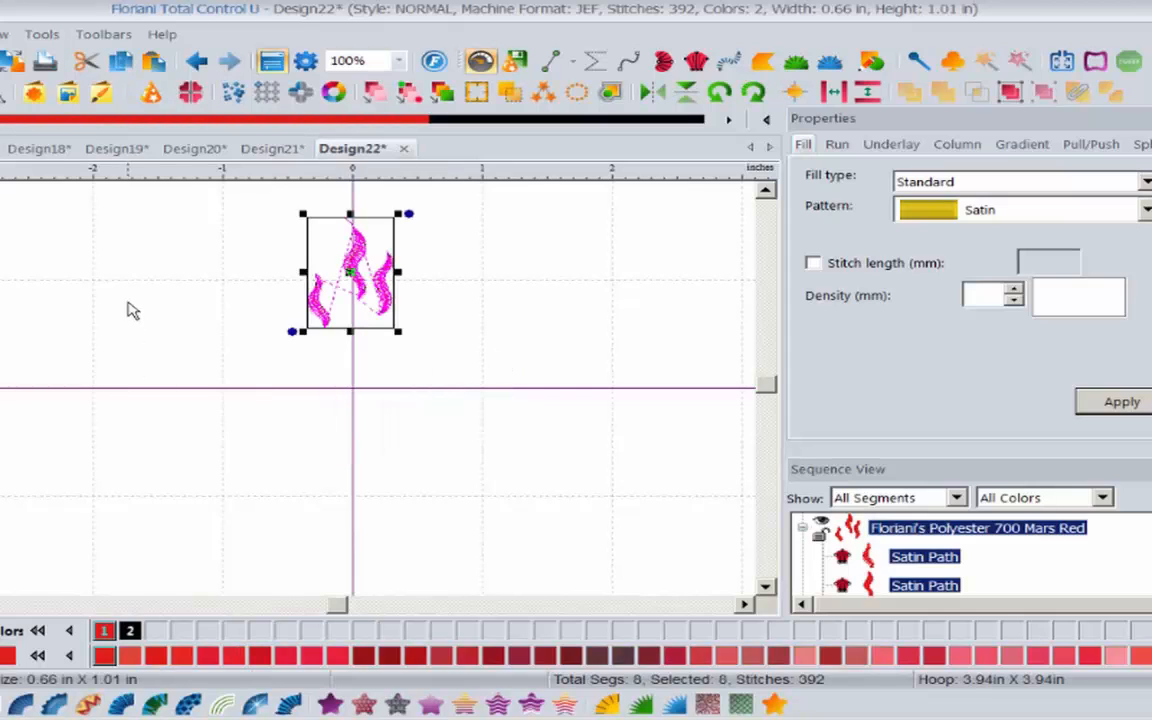
- Save the pasted flames as a symbol named Flames in the Symbols library folder
click(43, 35)
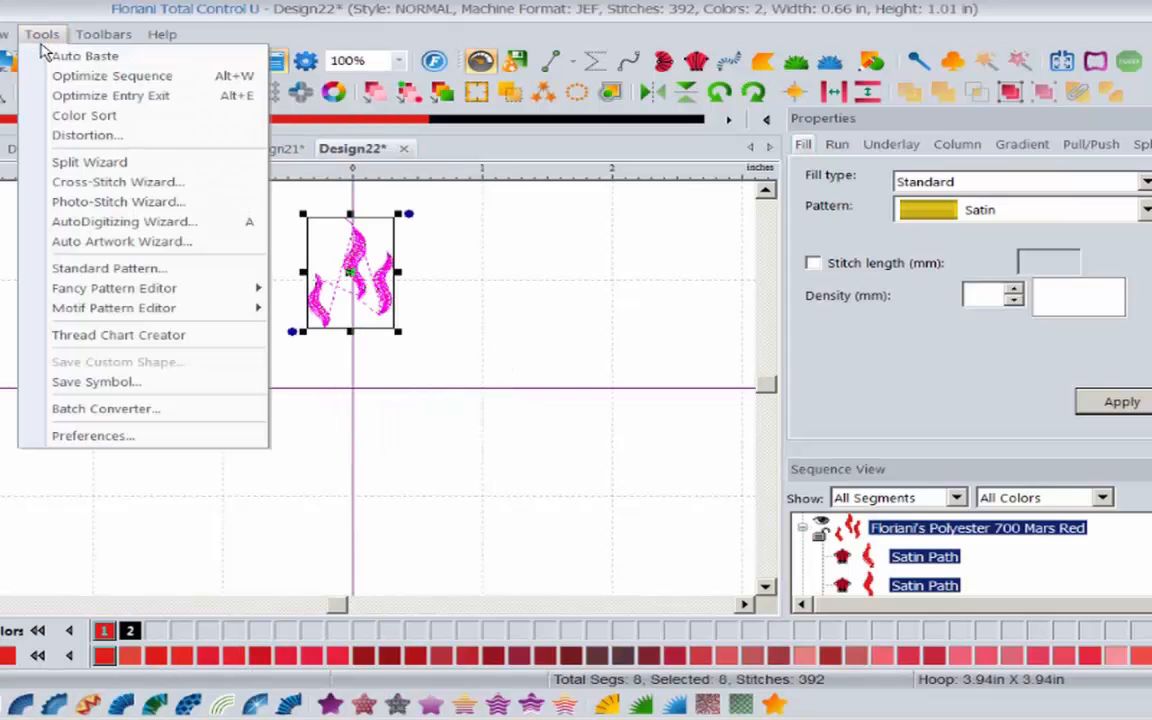
mouse_move(60, 296)
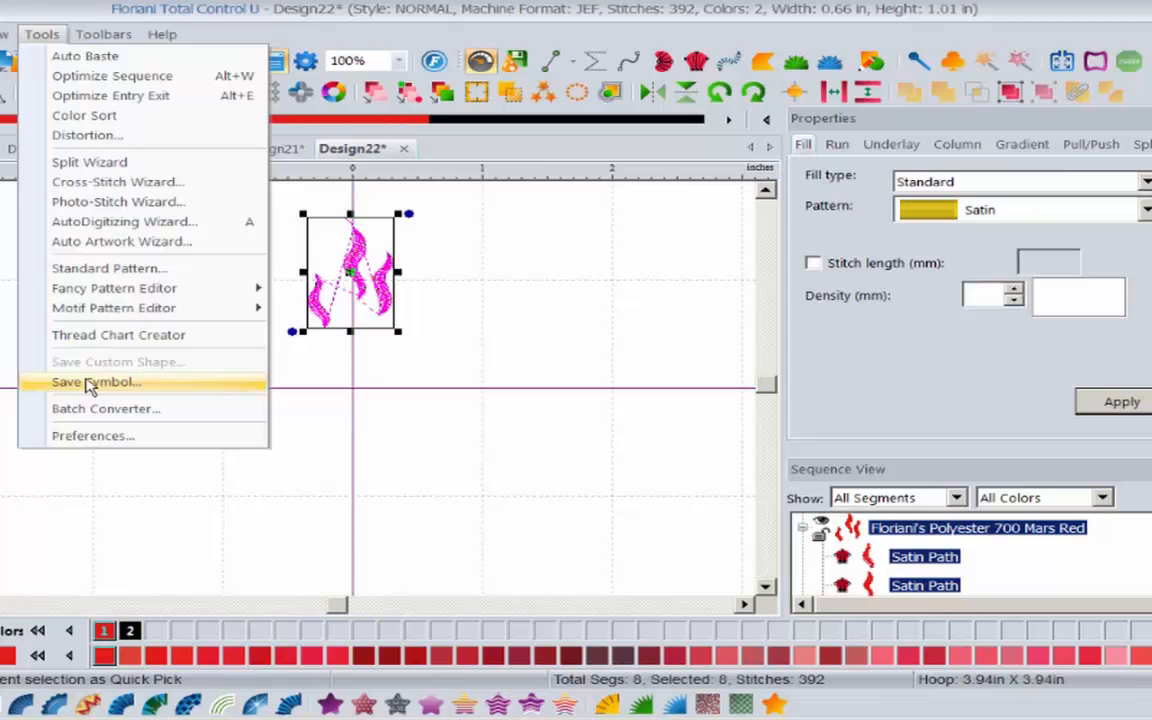
click(90, 383)
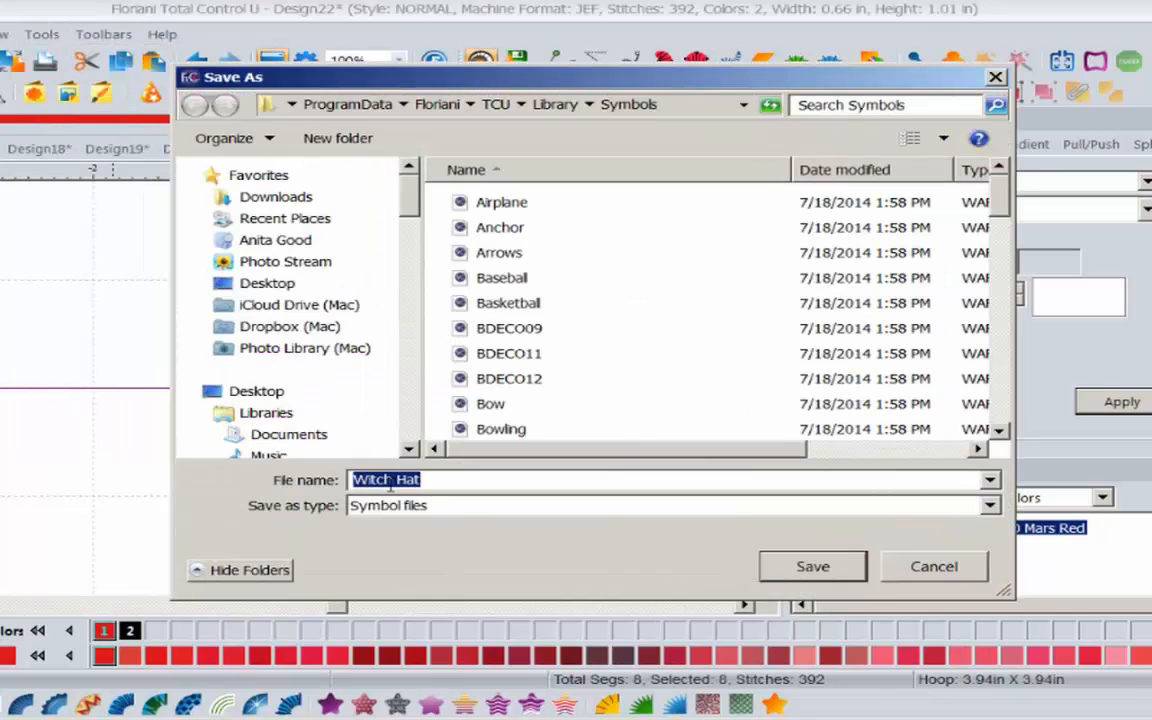
text(Flames)
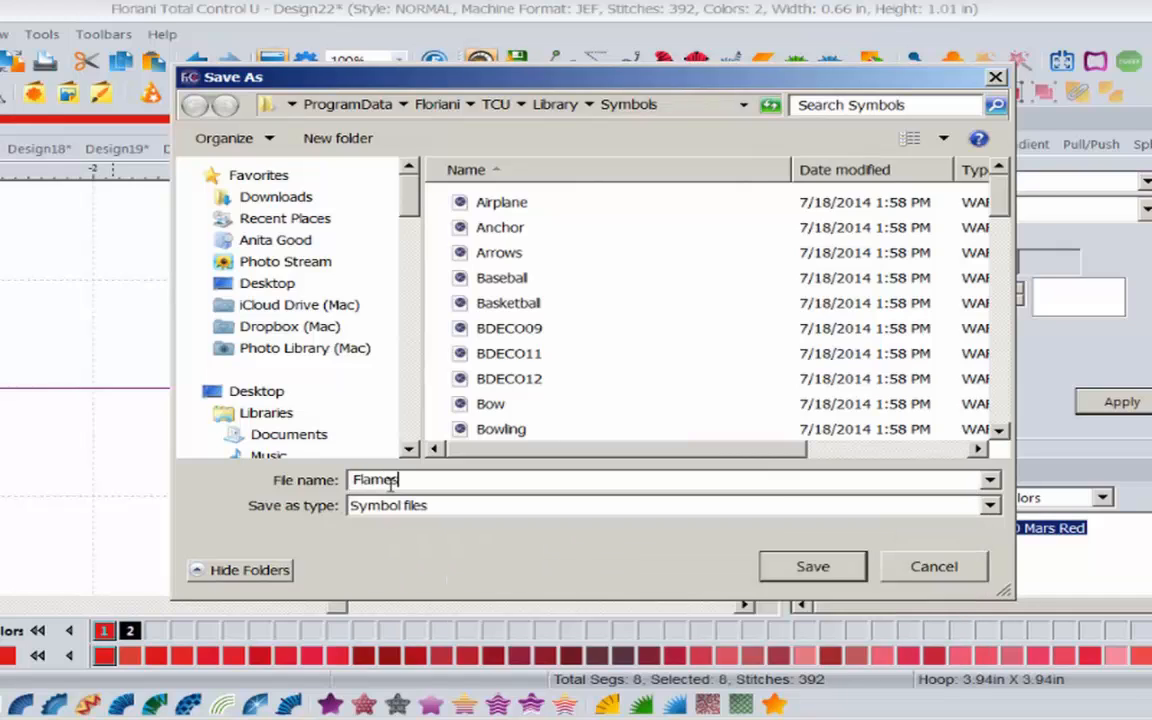
click(830, 568)
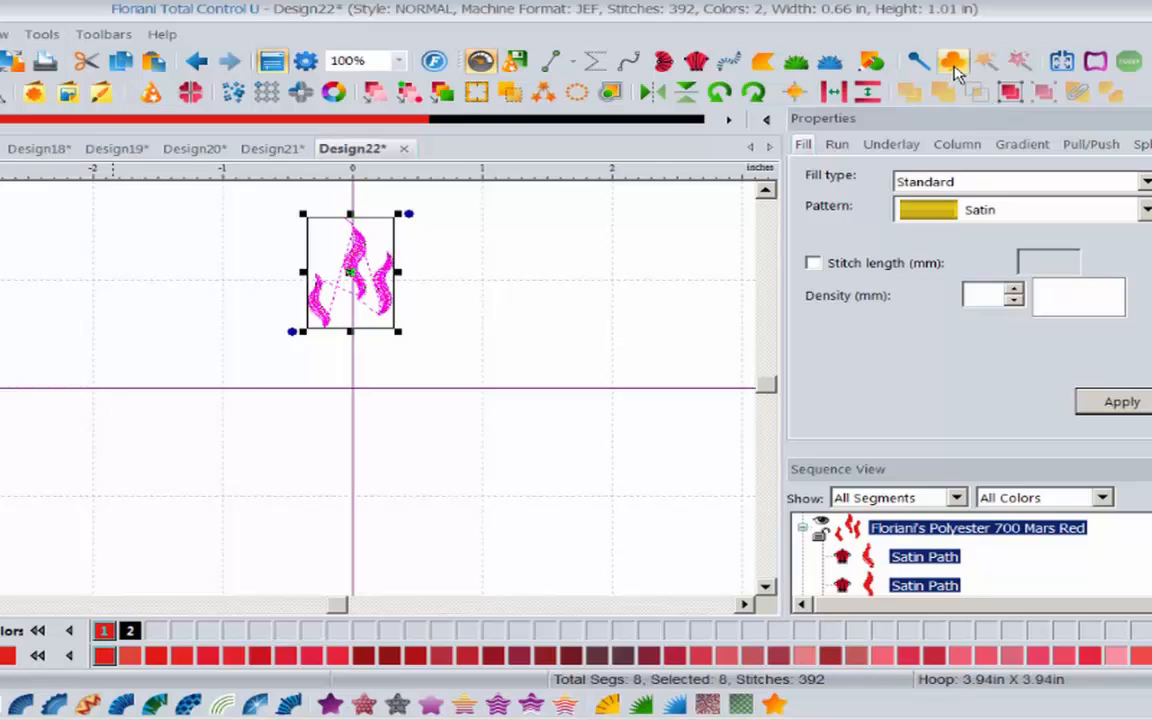
- Place three Flames symbols of different sizes around the pasted flames
click(953, 65)
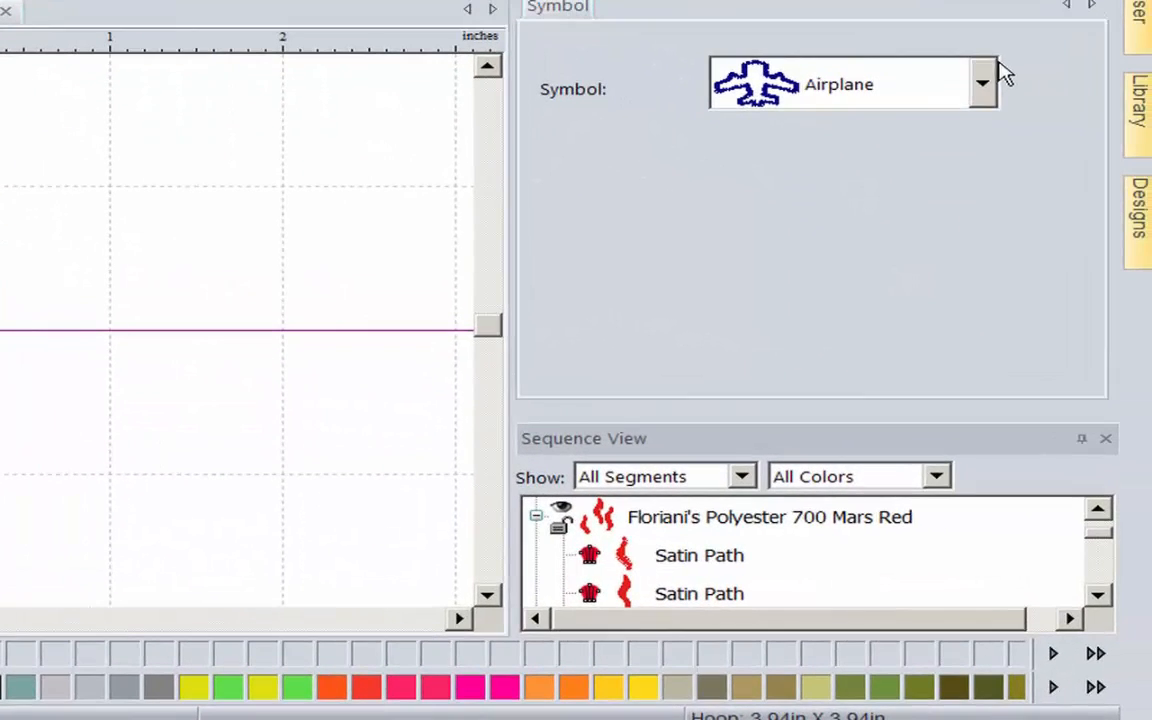
click(984, 84)
drag(985, 152, 985, 265)
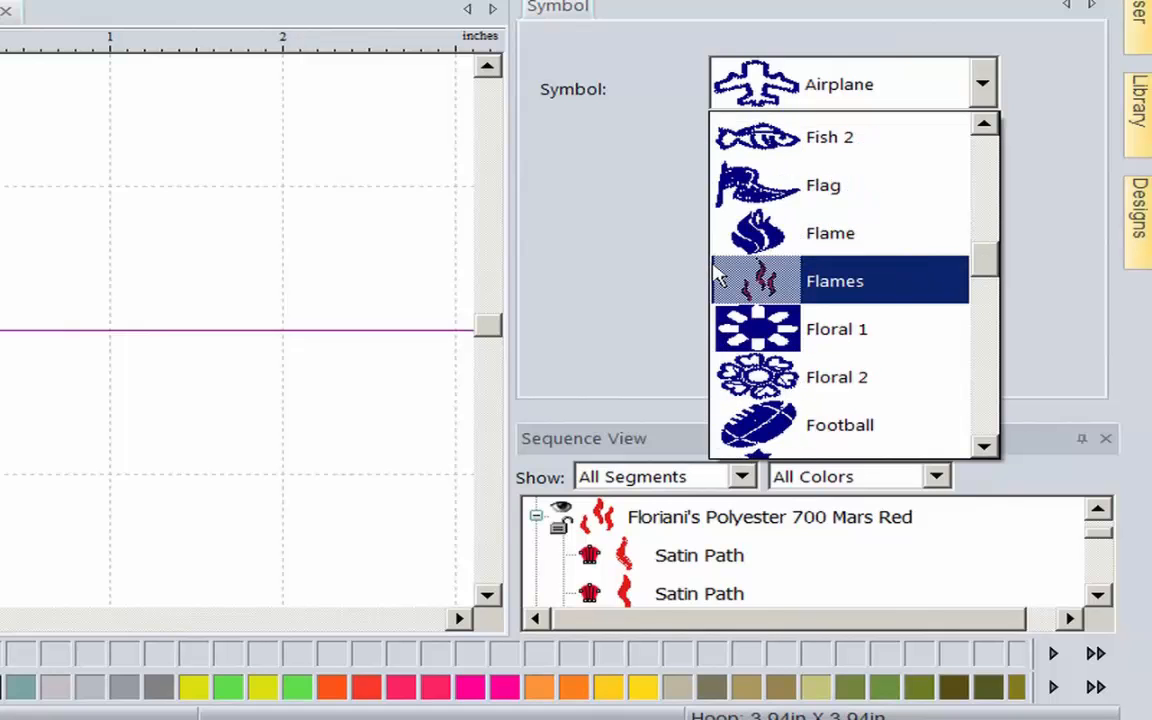
click(764, 290)
mouse_move(93, 380)
mouse_down()
mouse_move(290, 268)
mouse_move(319, 273)
mouse_move(368, 399)
mouse_up()
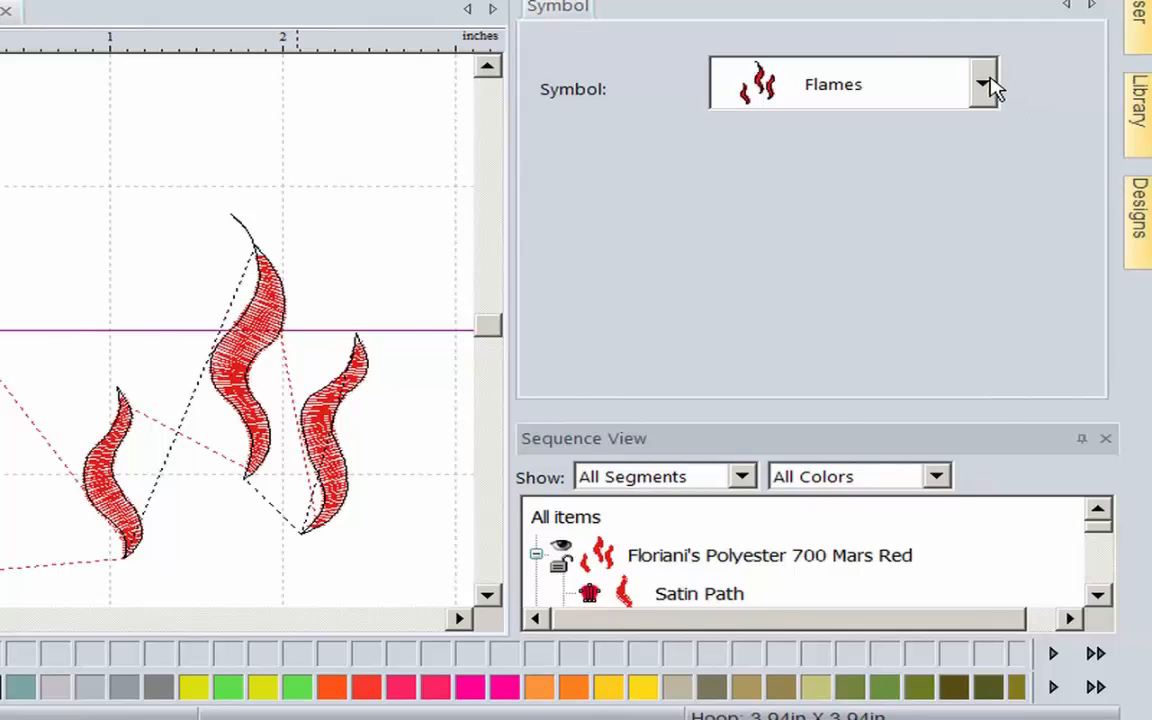
- Place Spider Holloween symbols among the flames, a larger one at the upper right and a smaller one just right of the center
click(986, 86)
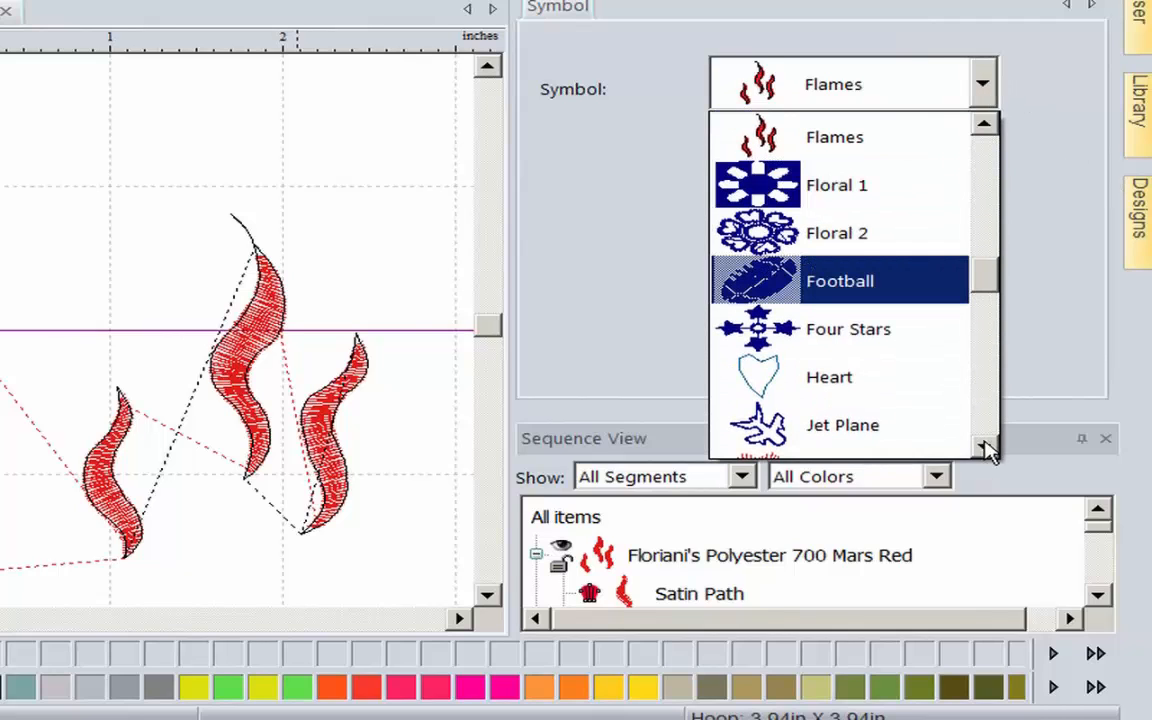
click(986, 448)
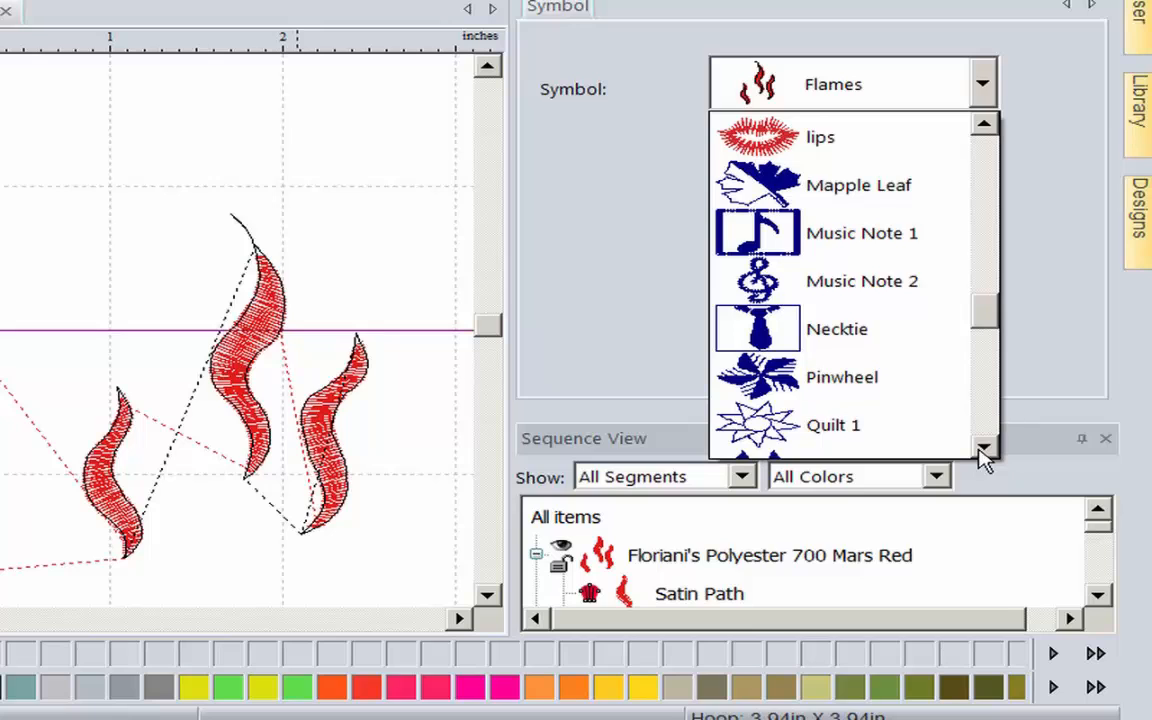
click(982, 448)
click(982, 448)
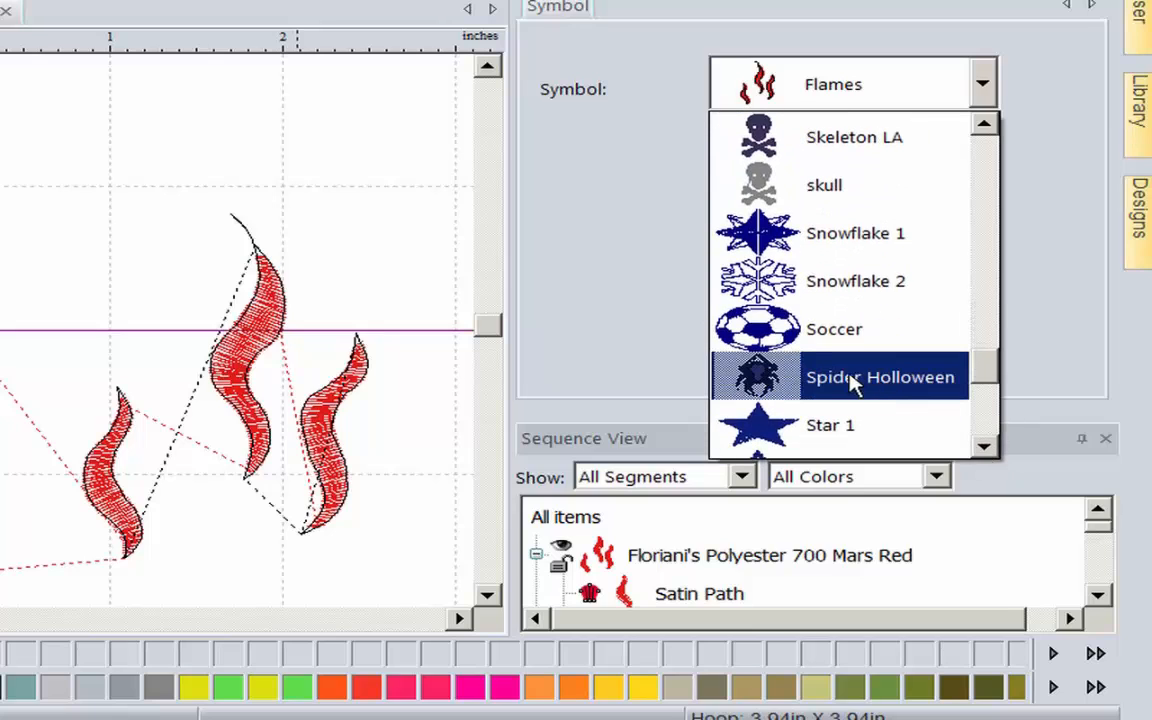
click(760, 378)
drag(142, 88, 351, 159)
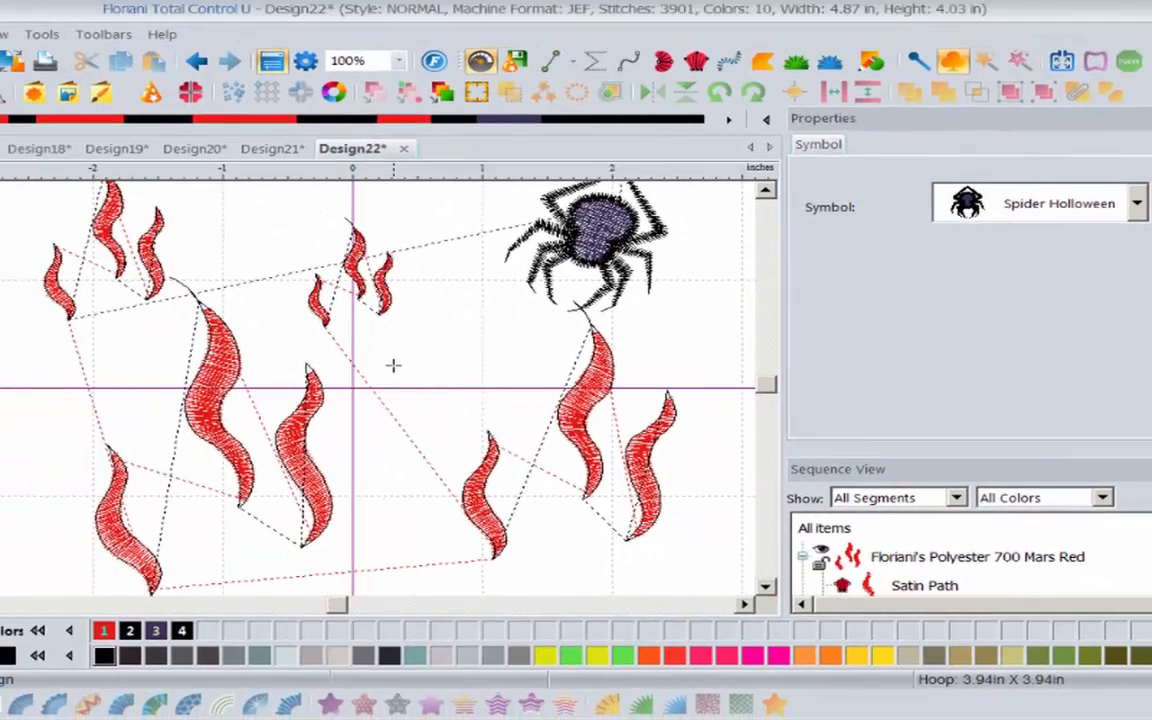
drag(246, 341, 374, 355)
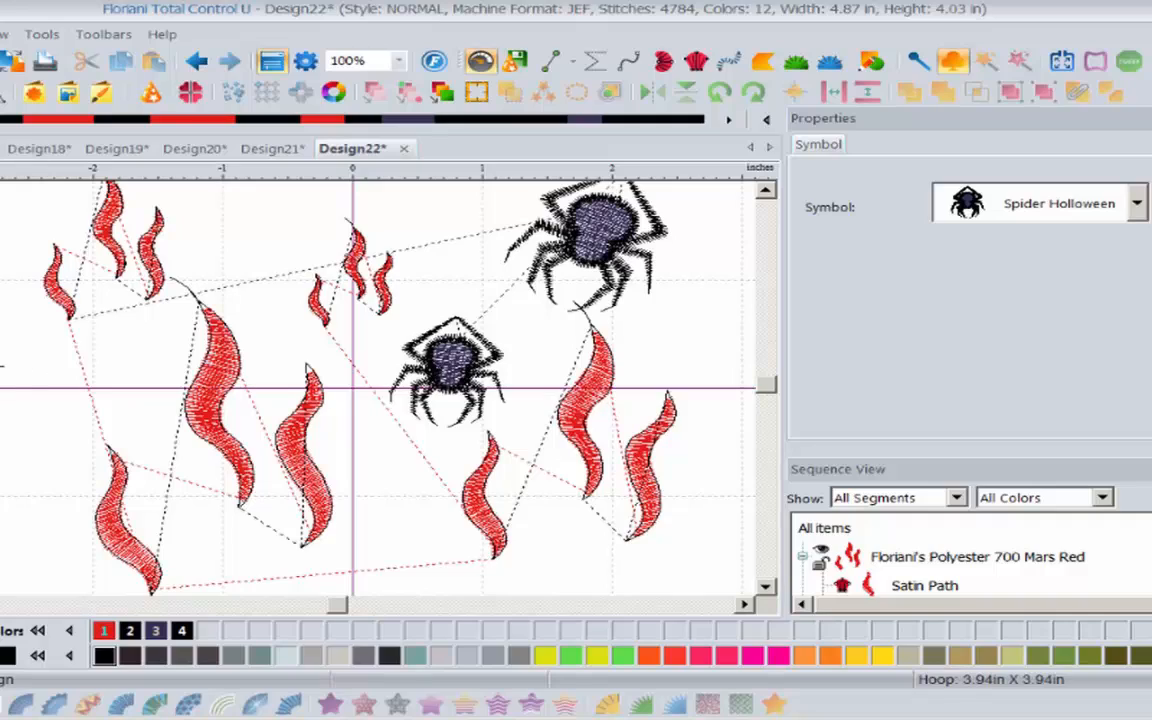
click(101, 430)
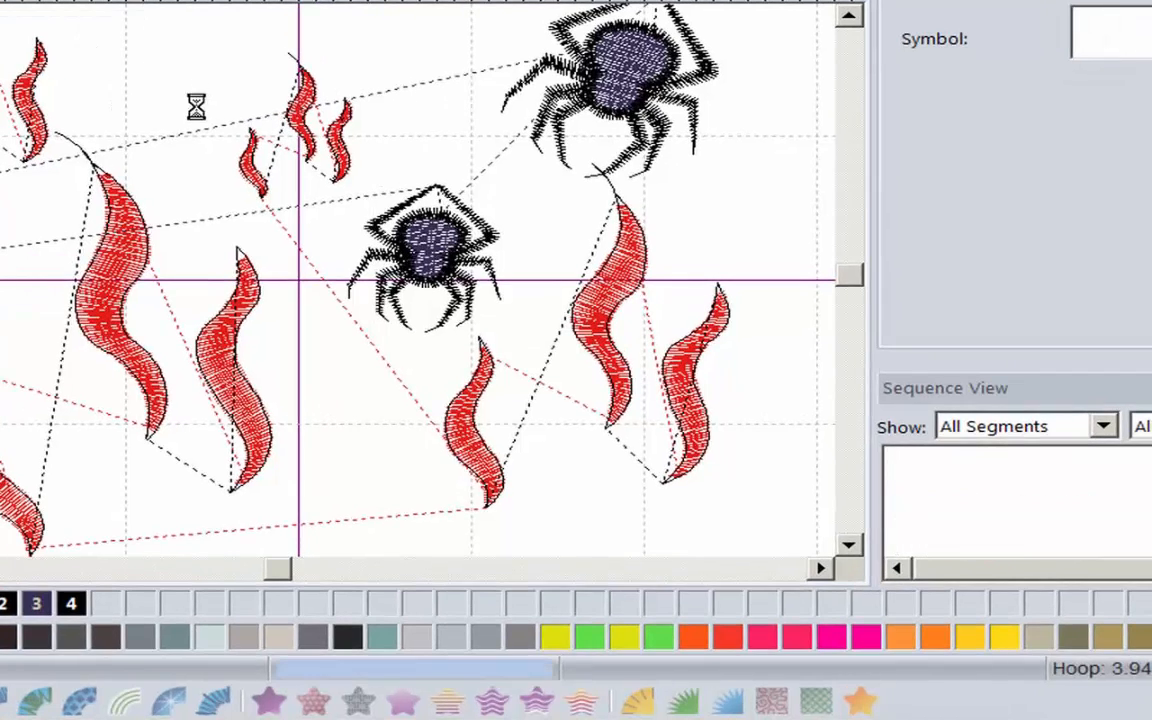
- Place two small Spider Holloween symbols near the bottom of the design, between the lower flames
drag(334, 419, 399, 470)
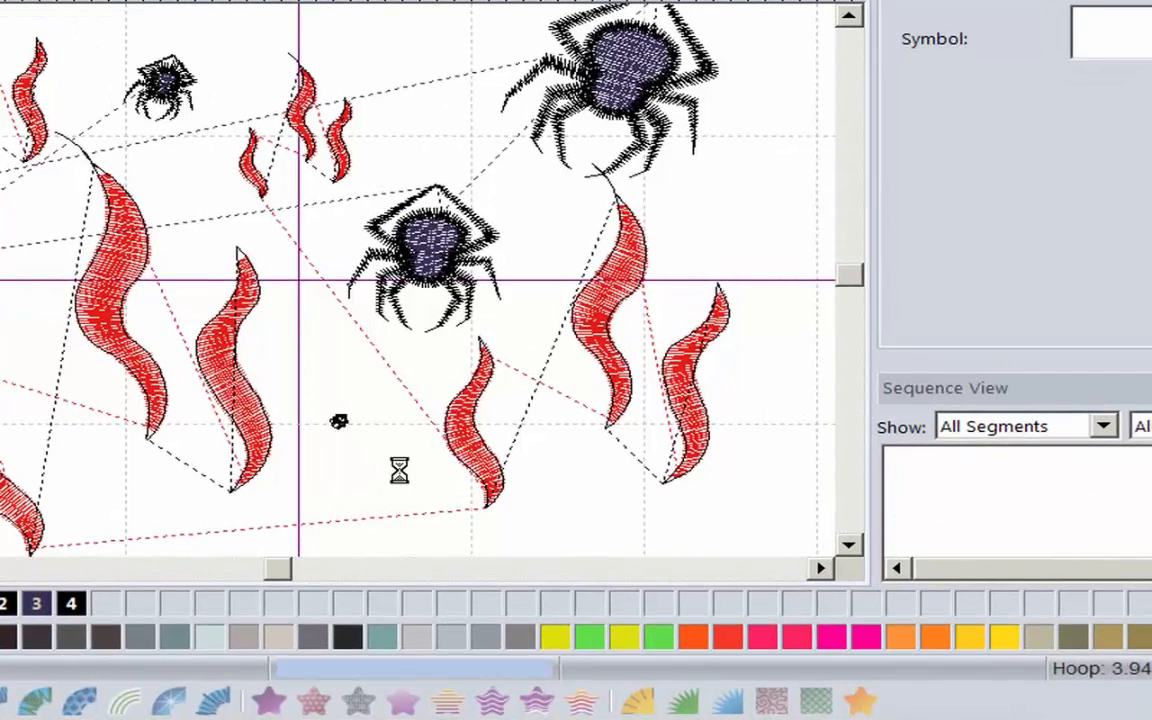
click(164, 504)
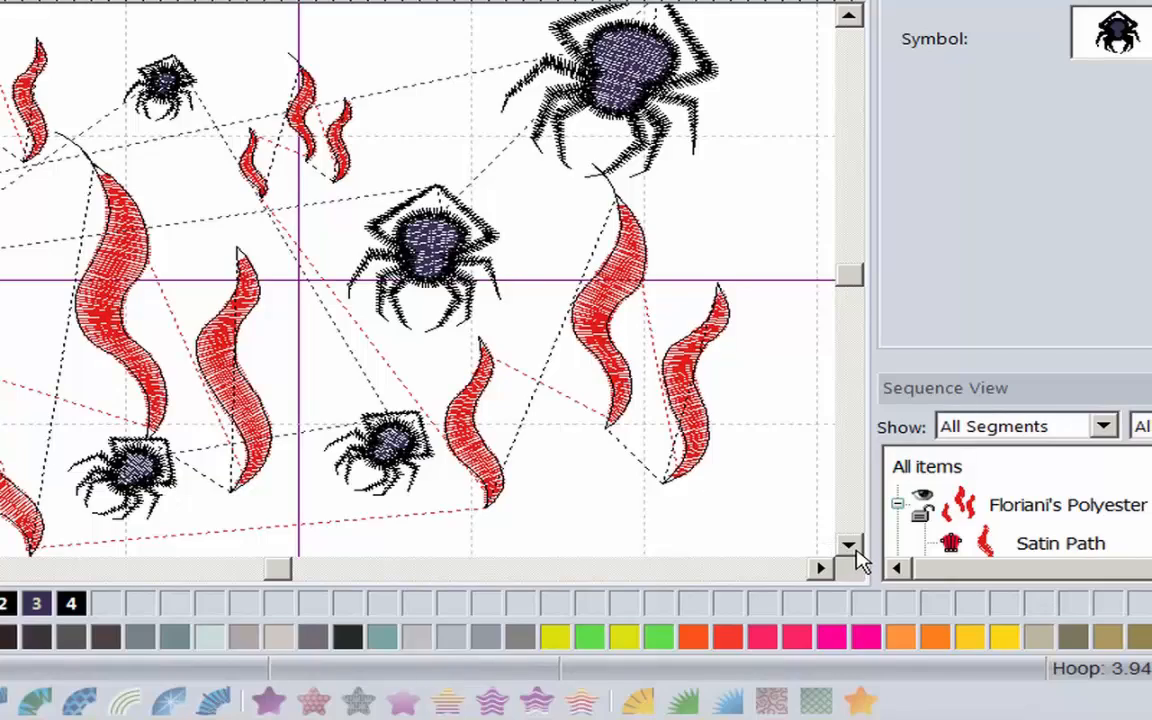
- Add the lettering "Spider's From Hell" beneath the flames and spiders and shift it toward the left
click(850, 547)
click(850, 547)
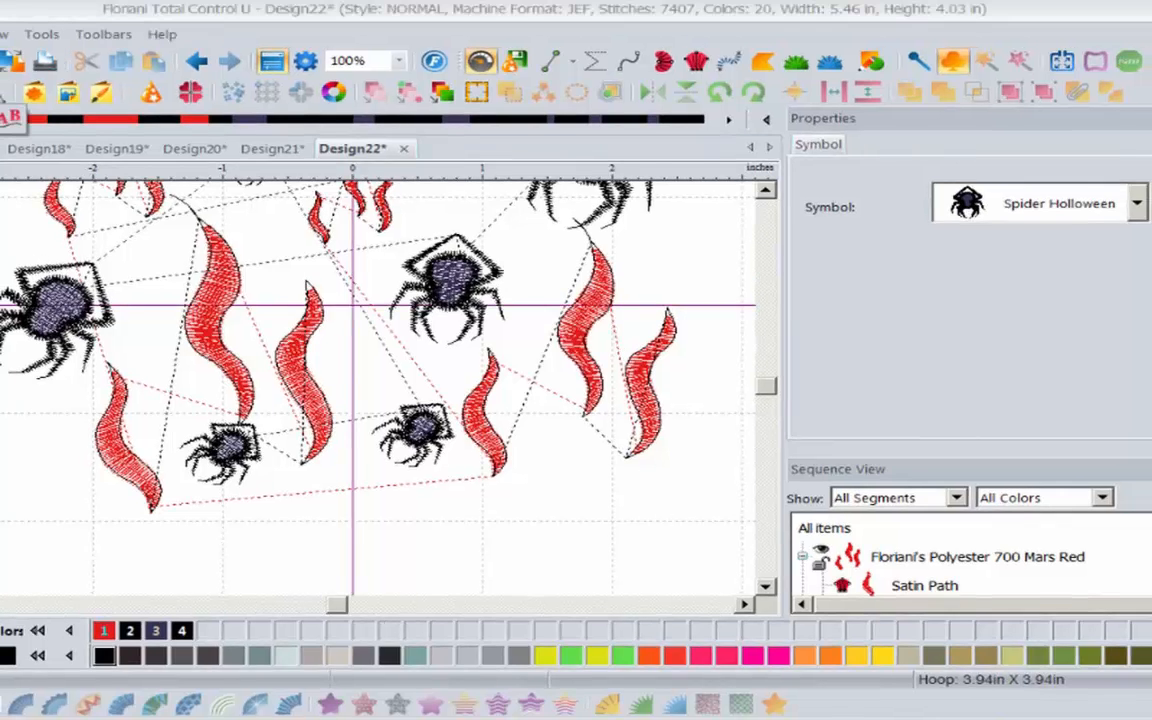
click(10, 118)
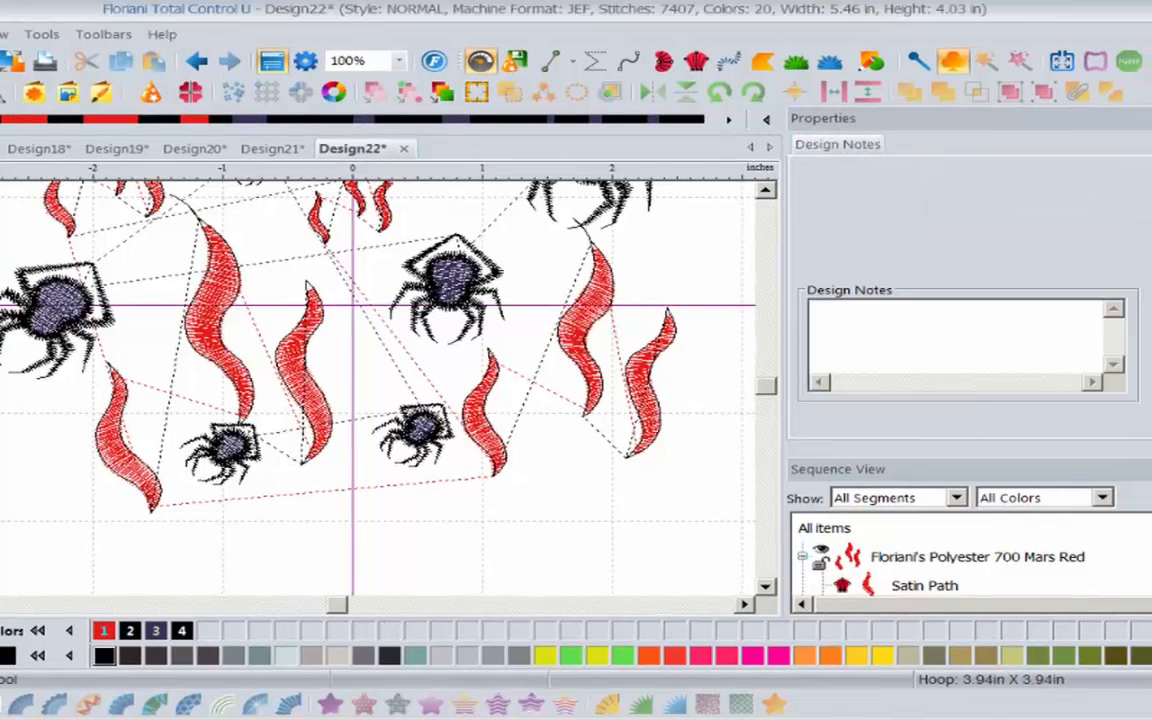
click(30, 546)
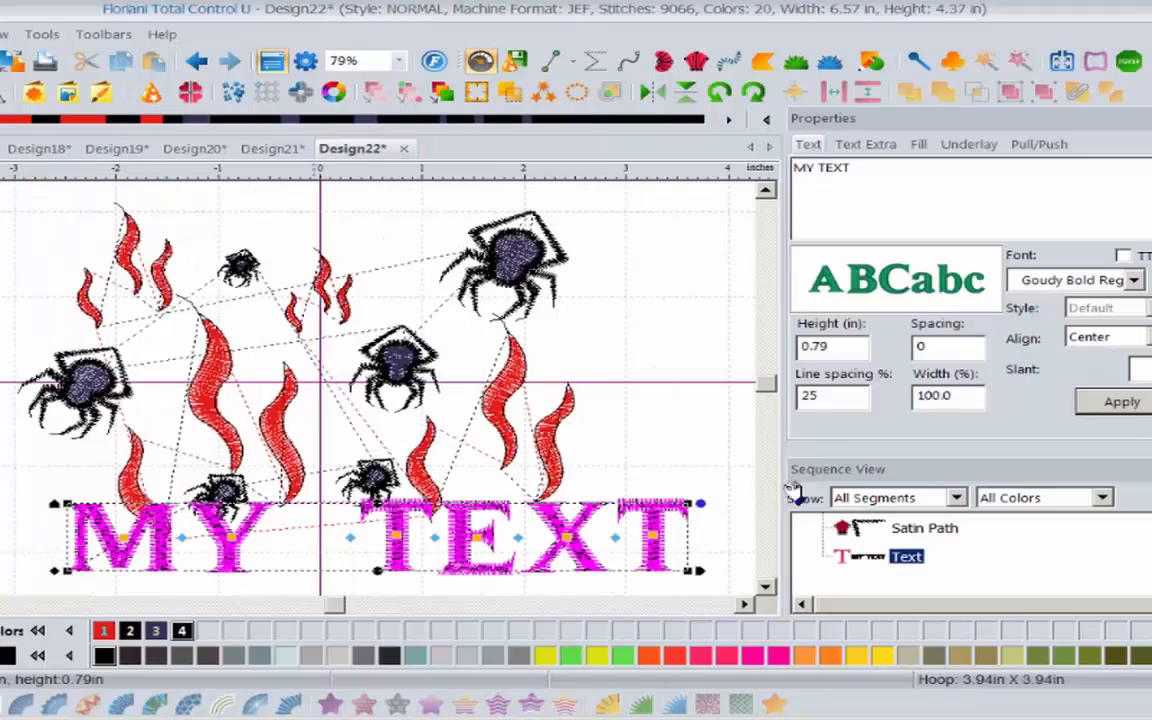
drag(846, 170, 793, 170)
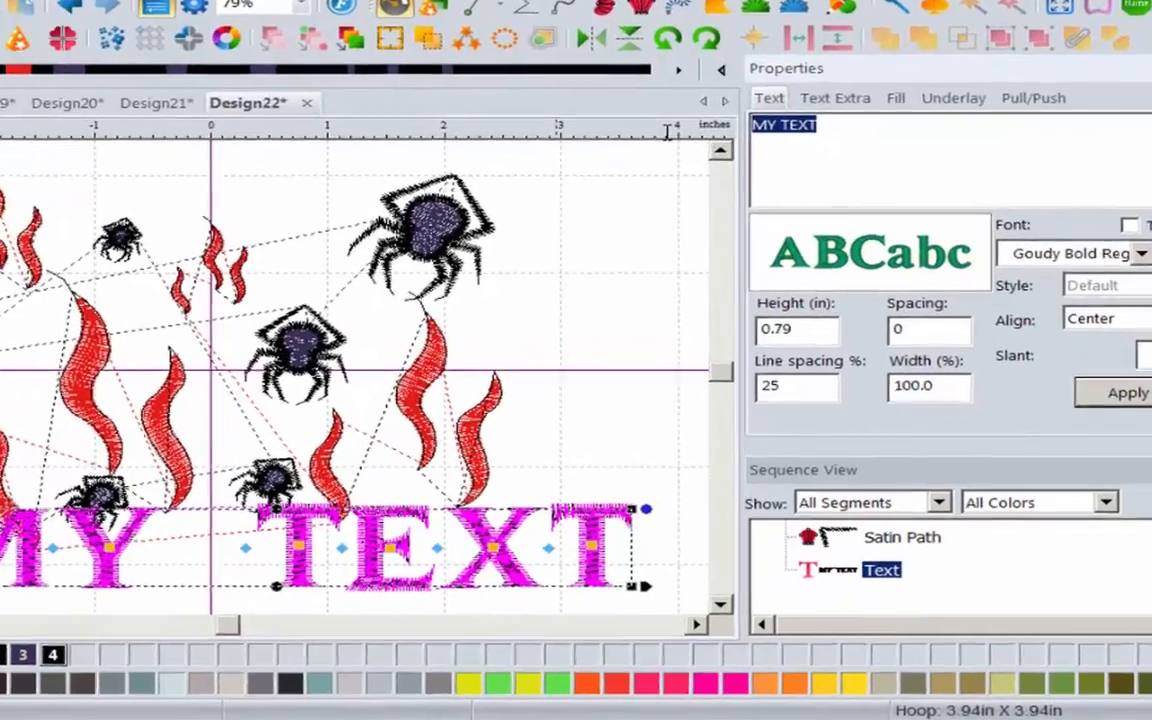
text(Spider)
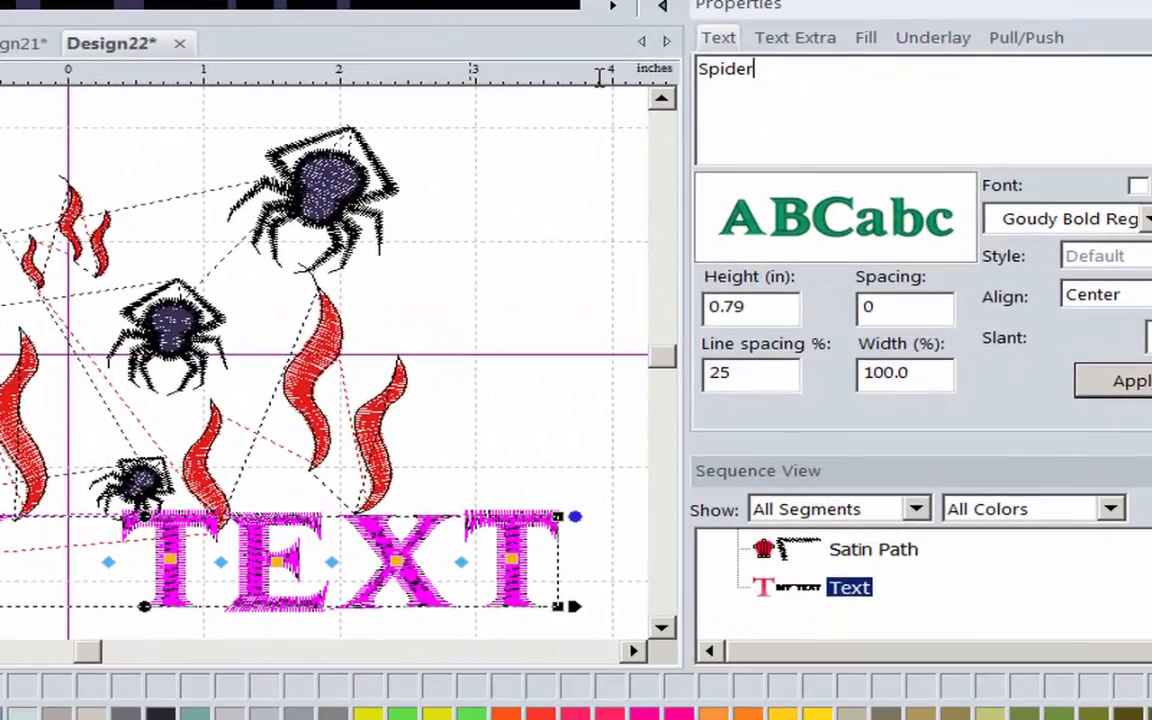
text('s From Hell)
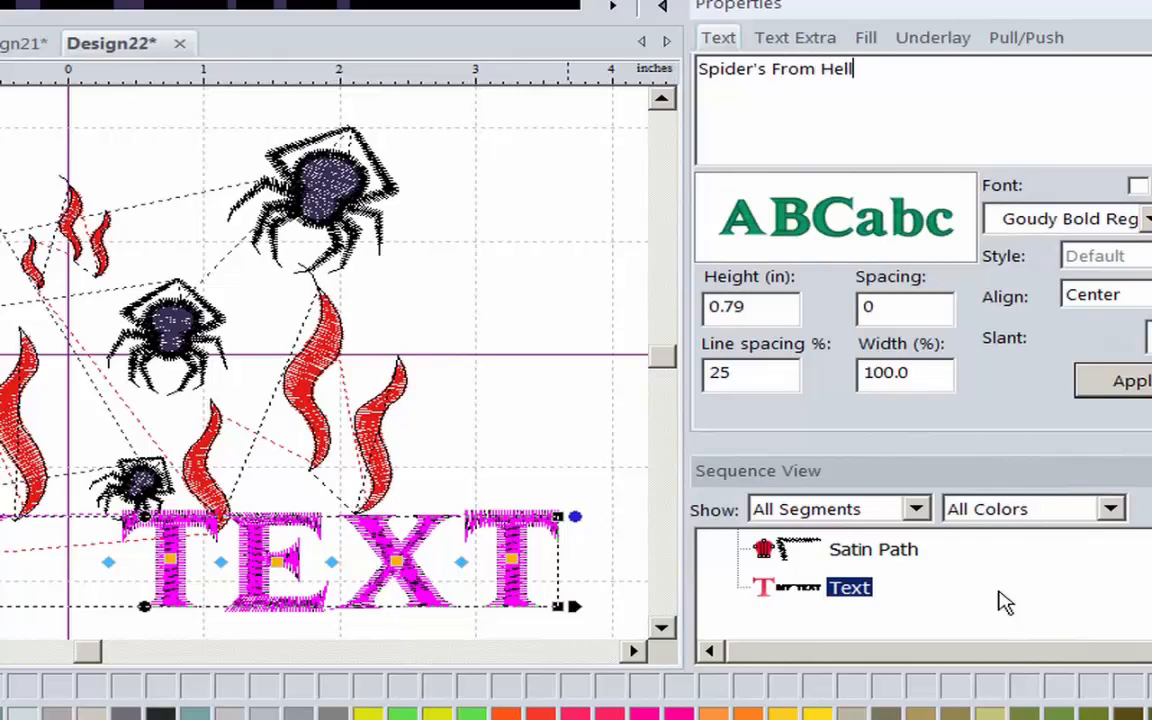
click(1100, 384)
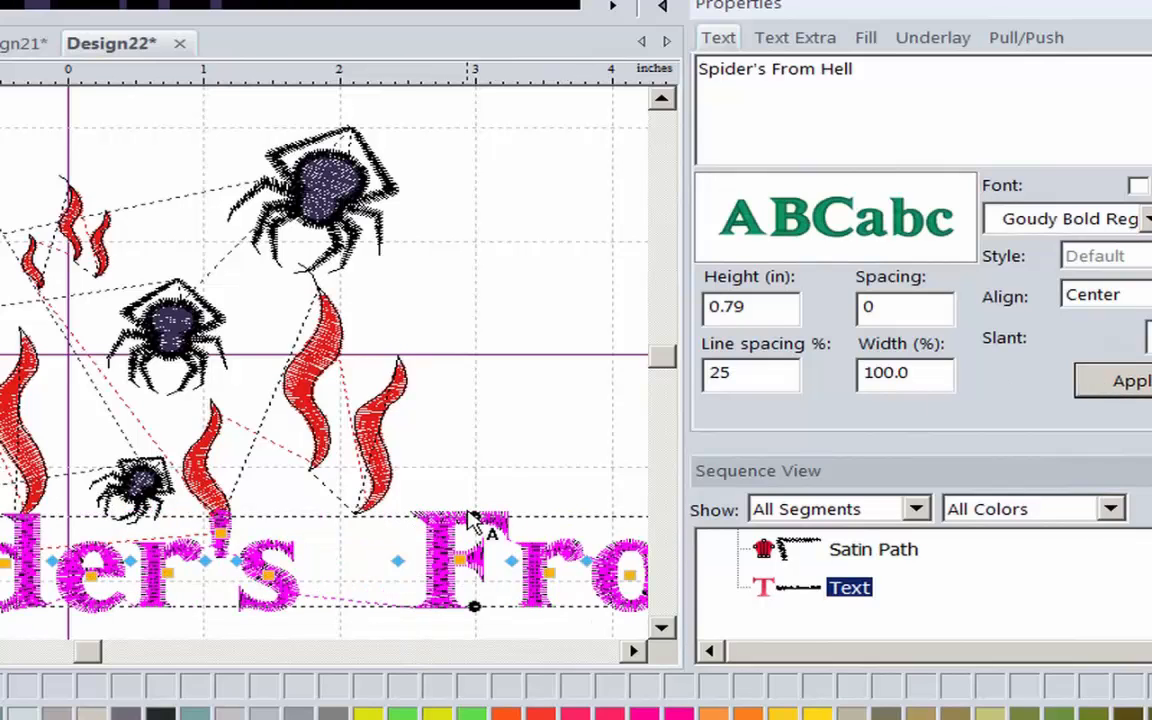
drag(343, 545, 165, 555)
click(385, 503)
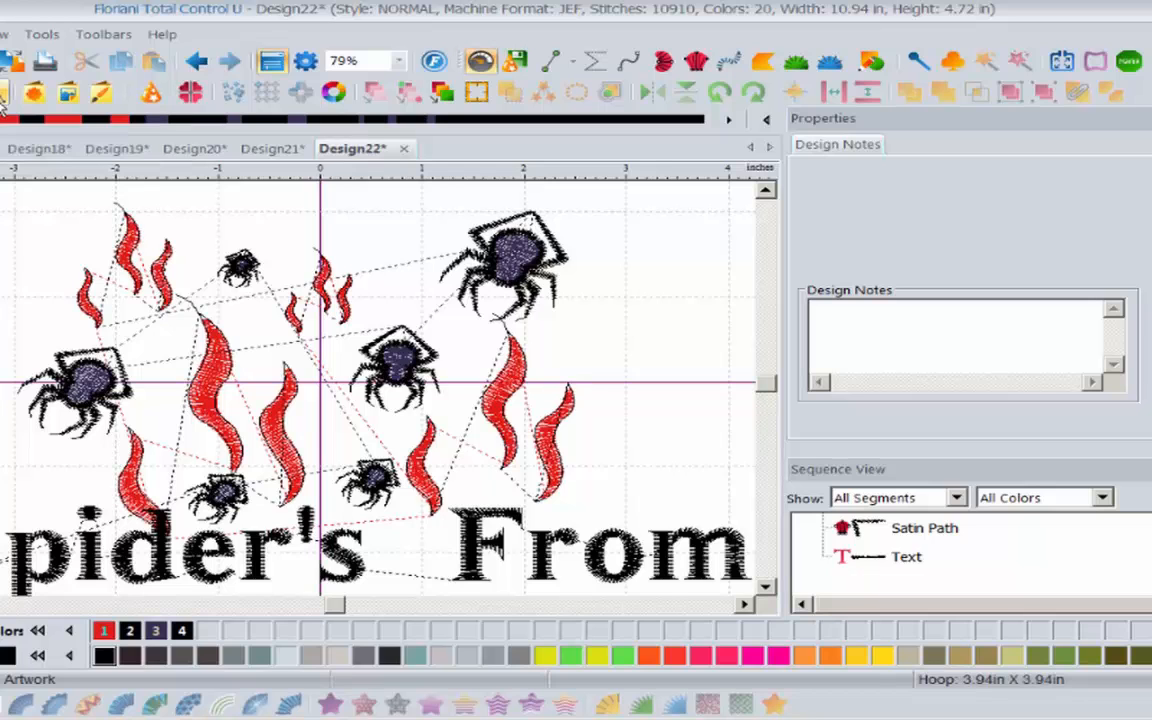
- Import the Wingdings character "+" as TTF artwork and move the envelope to the upper left of the flames and spiders
scroll(1, 96, up, 3)
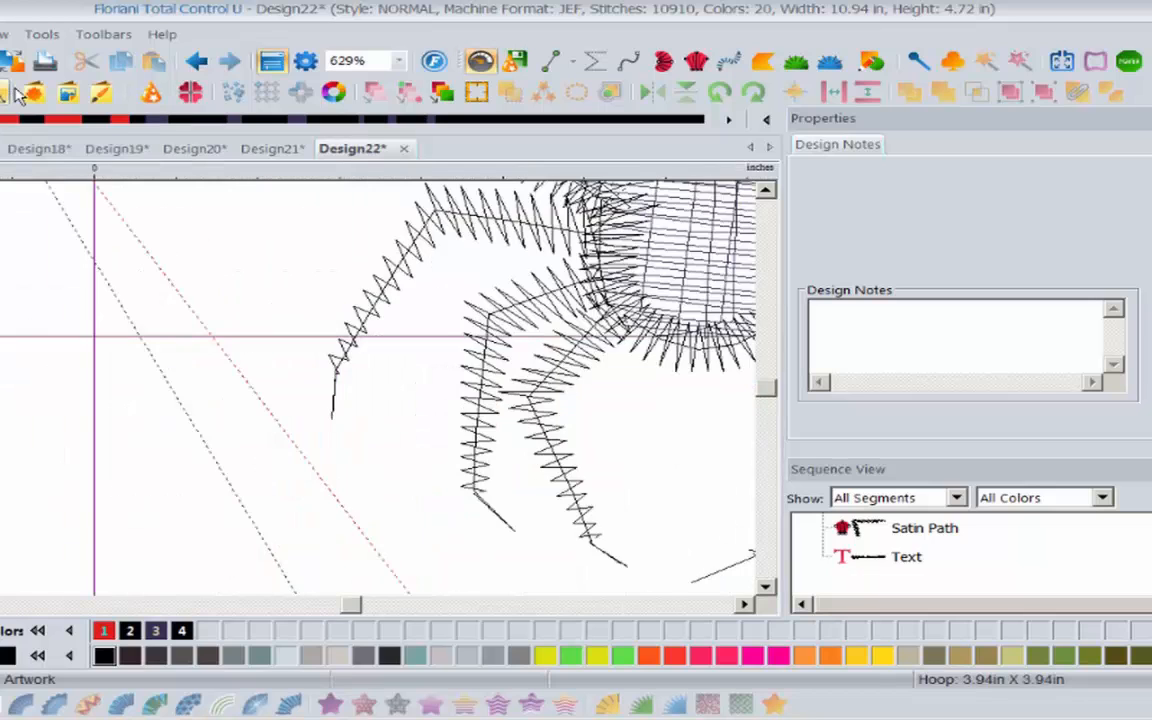
scroll(15, 93, down, 4)
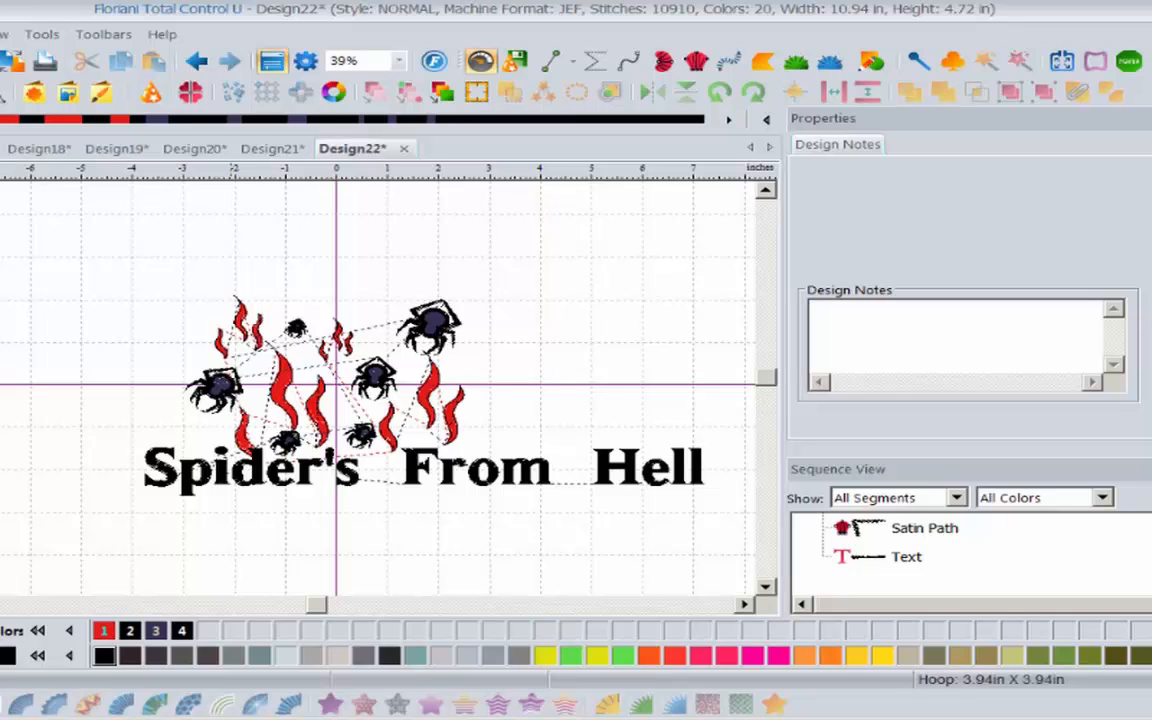
click(5, 95)
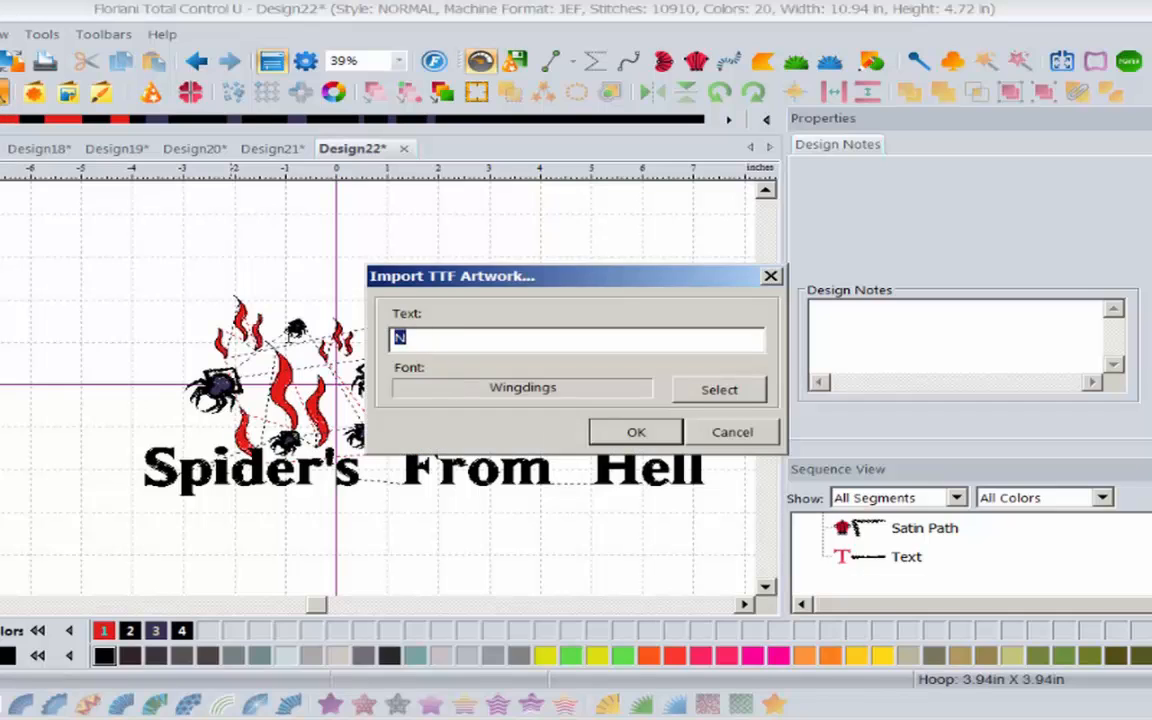
text(+)
click(640, 432)
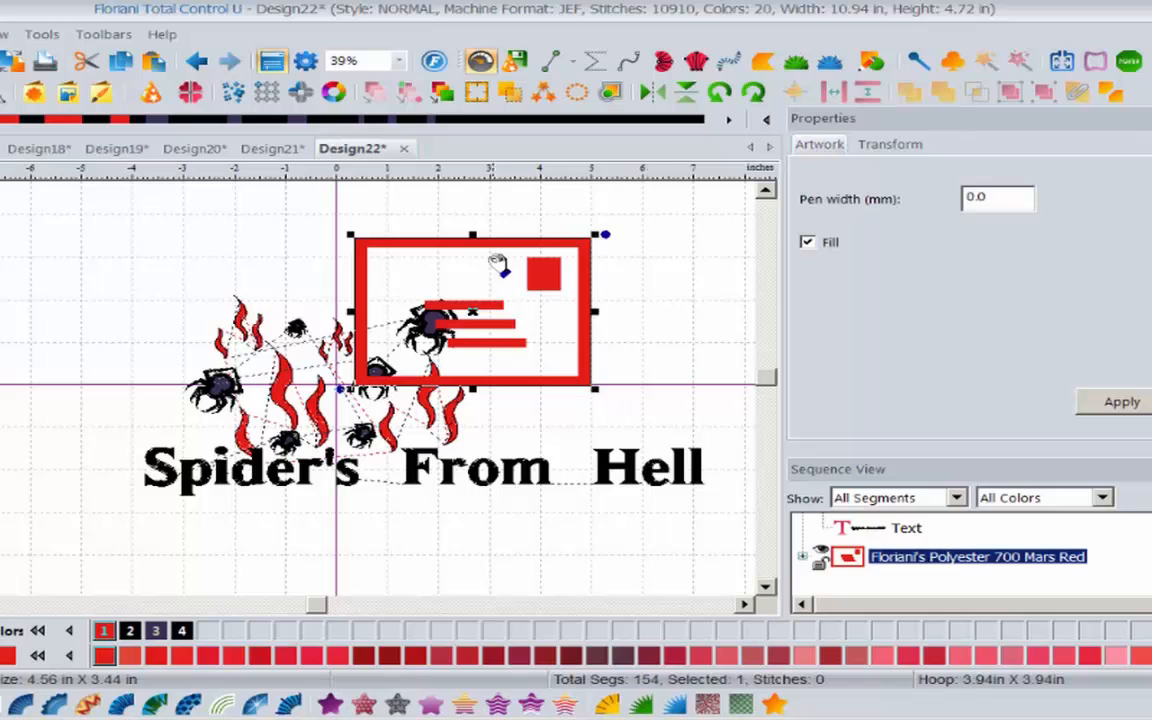
drag(494, 262, 158, 238)
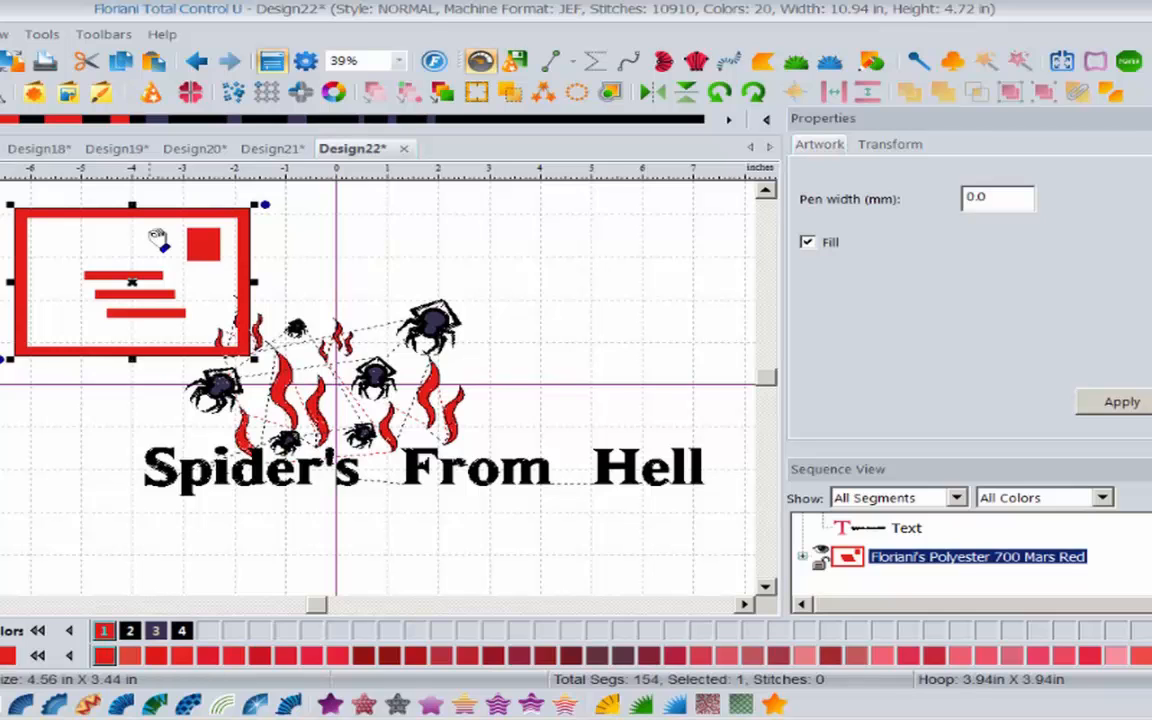
drag(141, 240, 108, 225)
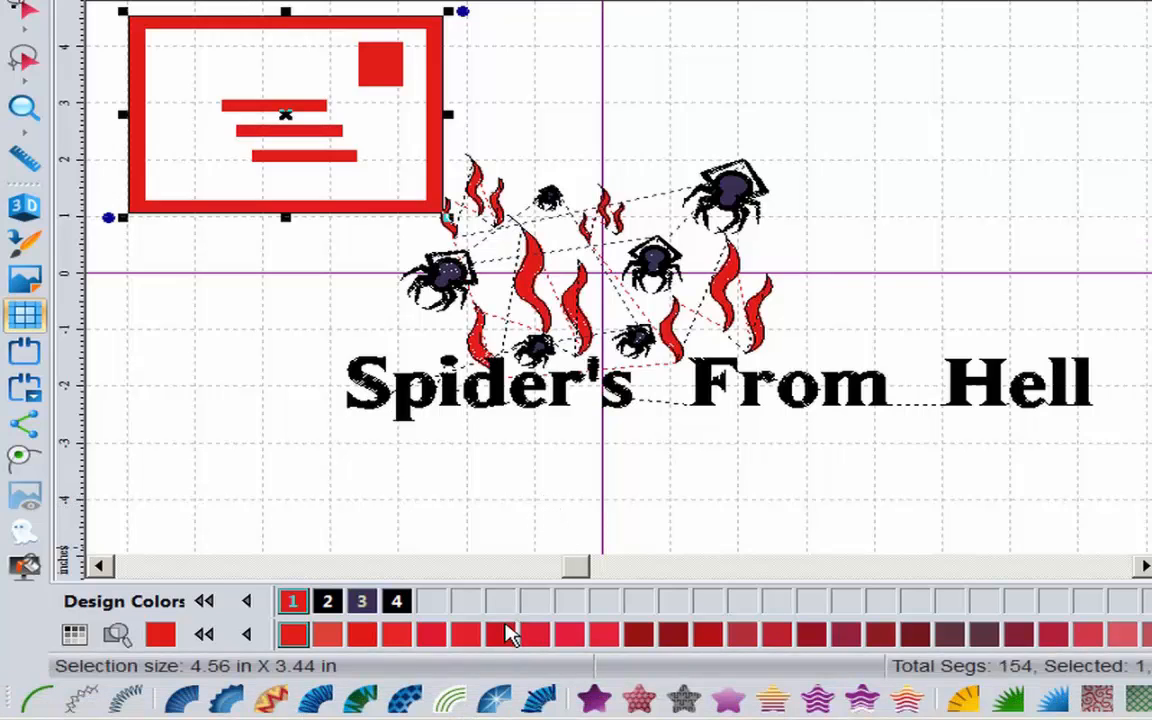
- Convert the envelope artwork to satin fill stitches and turn on the 3D stitch display
click(540, 699)
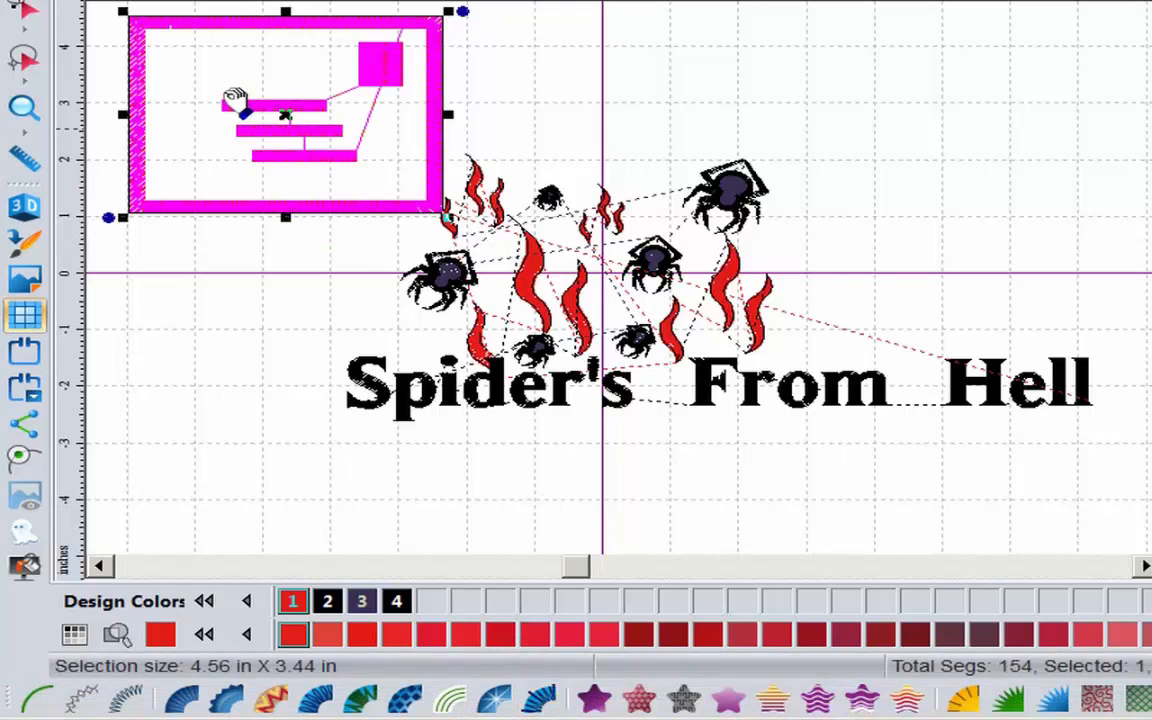
click(25, 206)
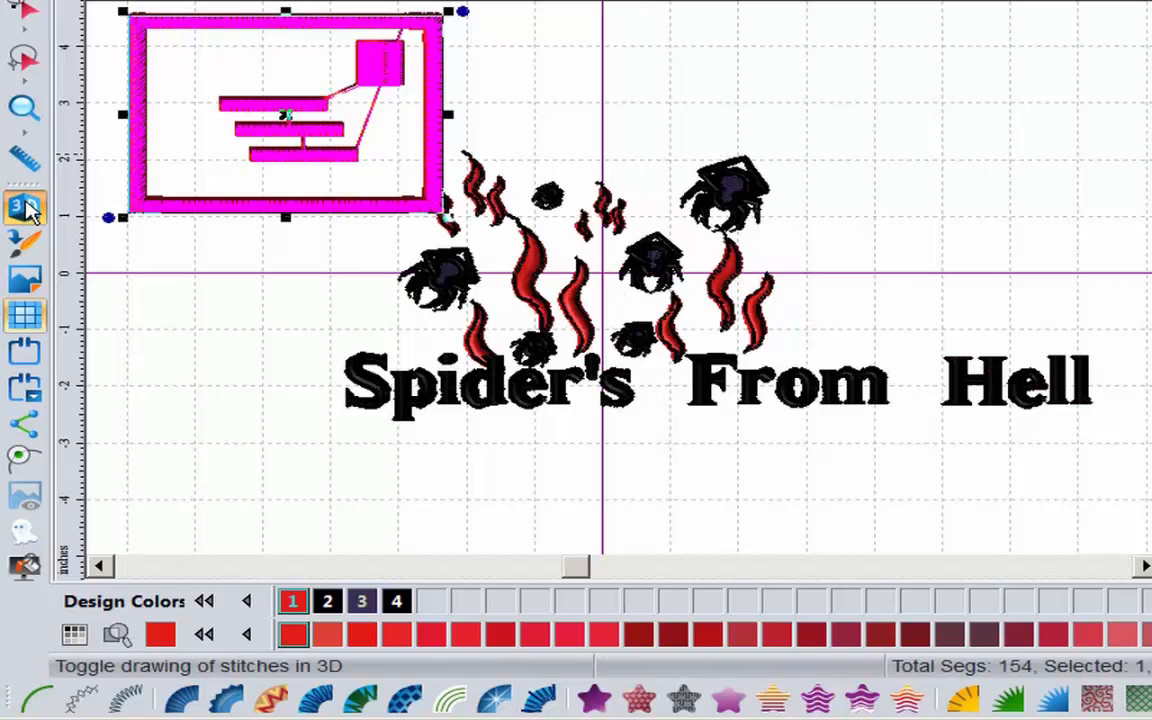
click(172, 242)
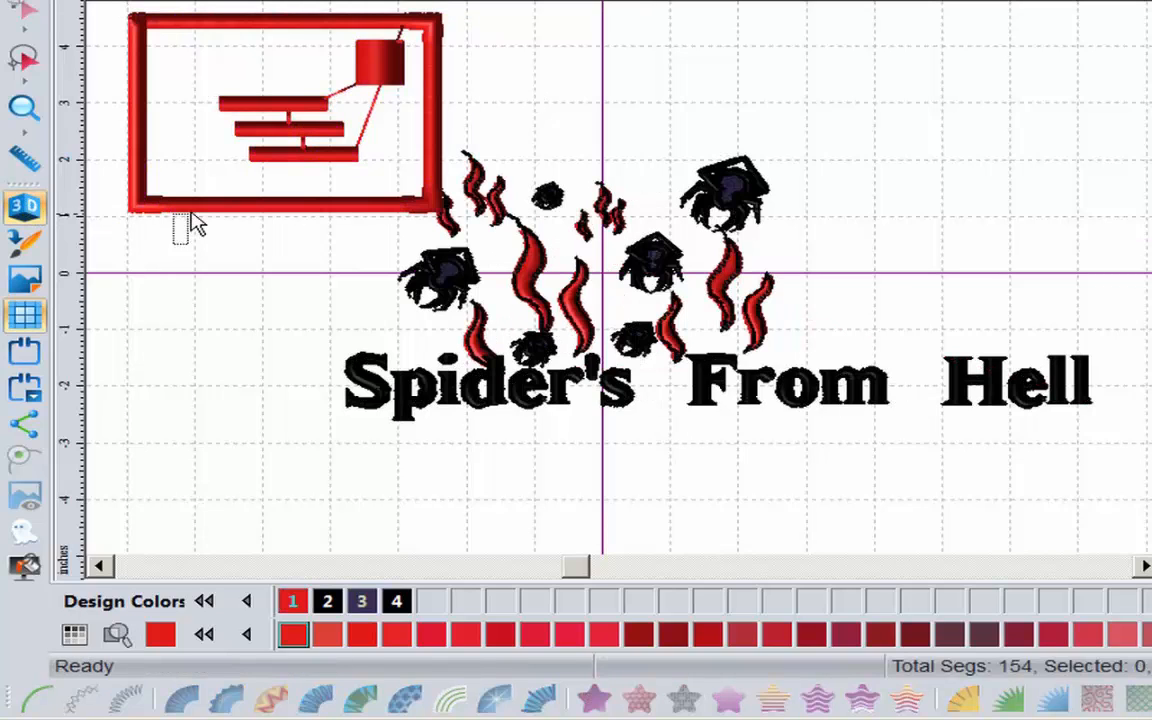
- Save the stitched envelope as a symbol named ebvelope in the Symbols library folder
click(195, 208)
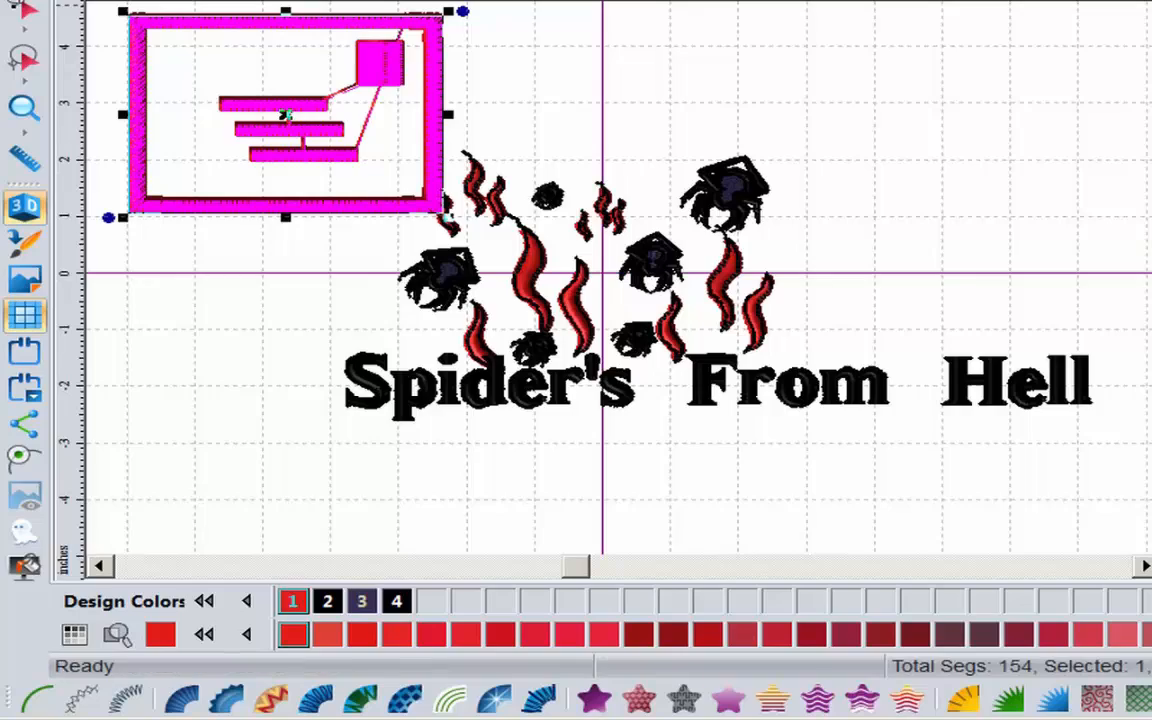
click(200, 2)
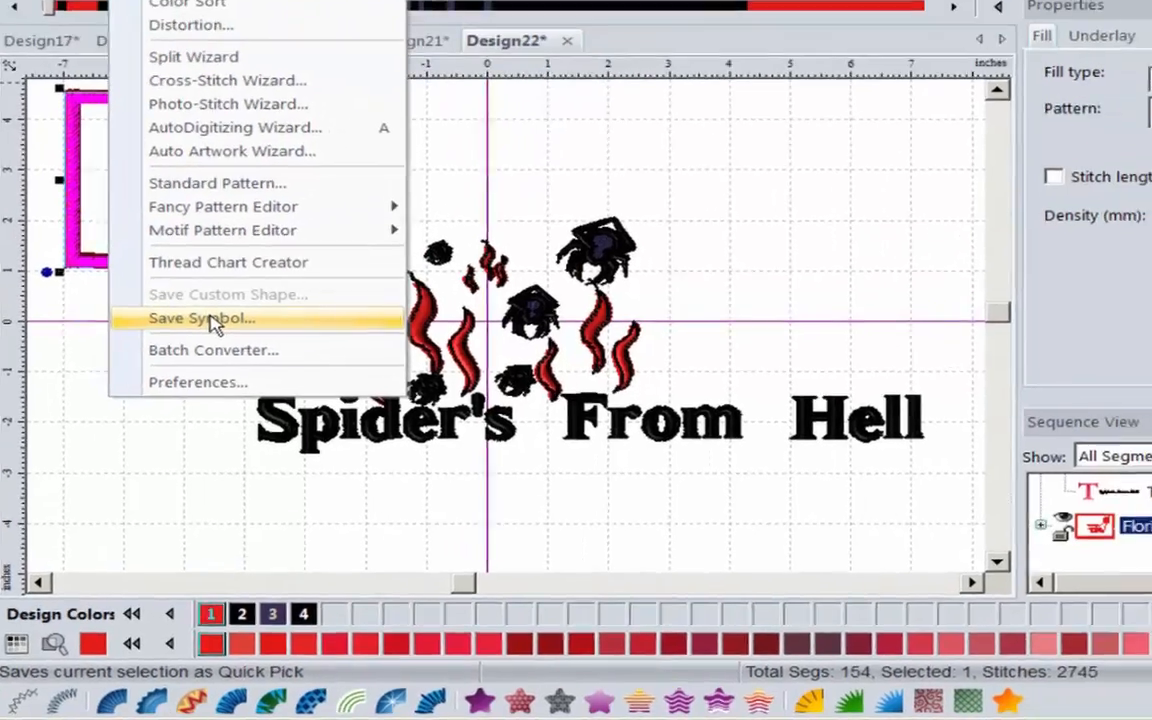
click(291, 274)
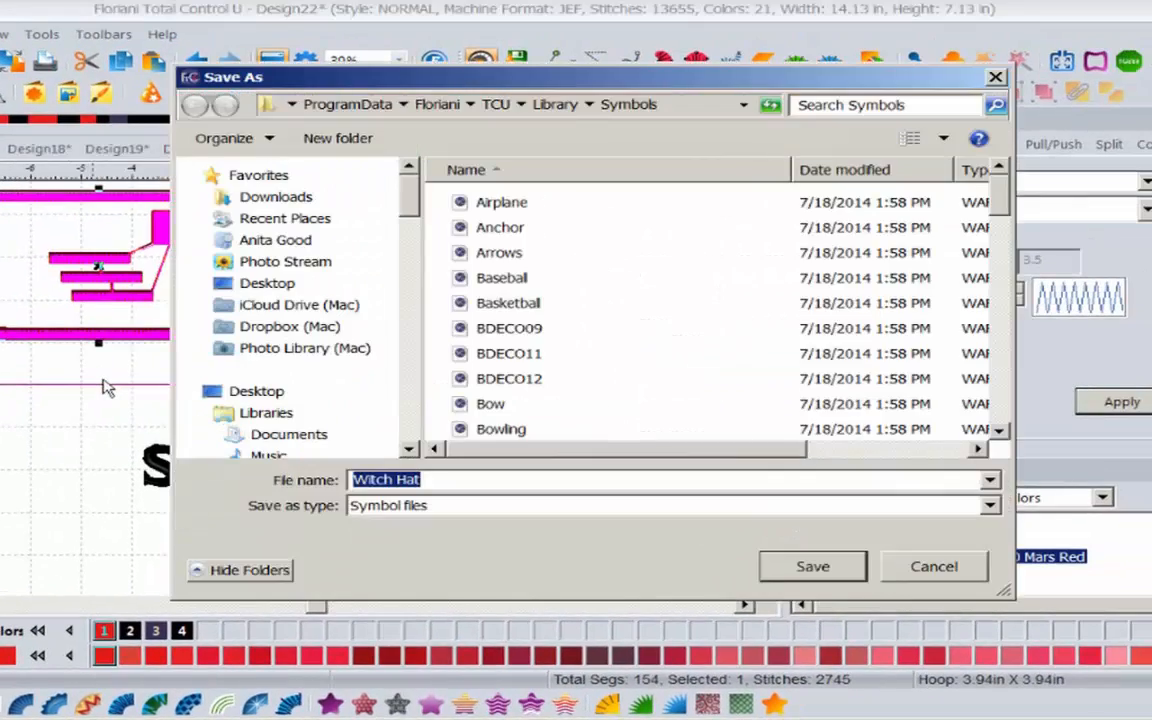
text(ebvelope)
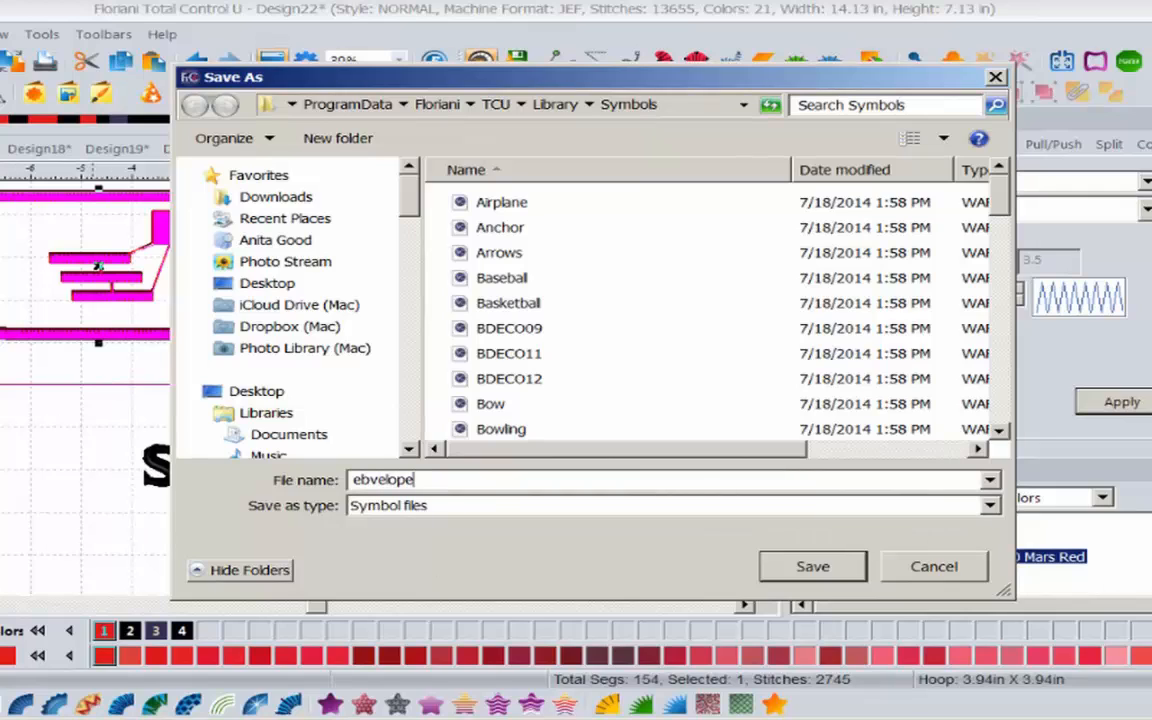
click(813, 567)
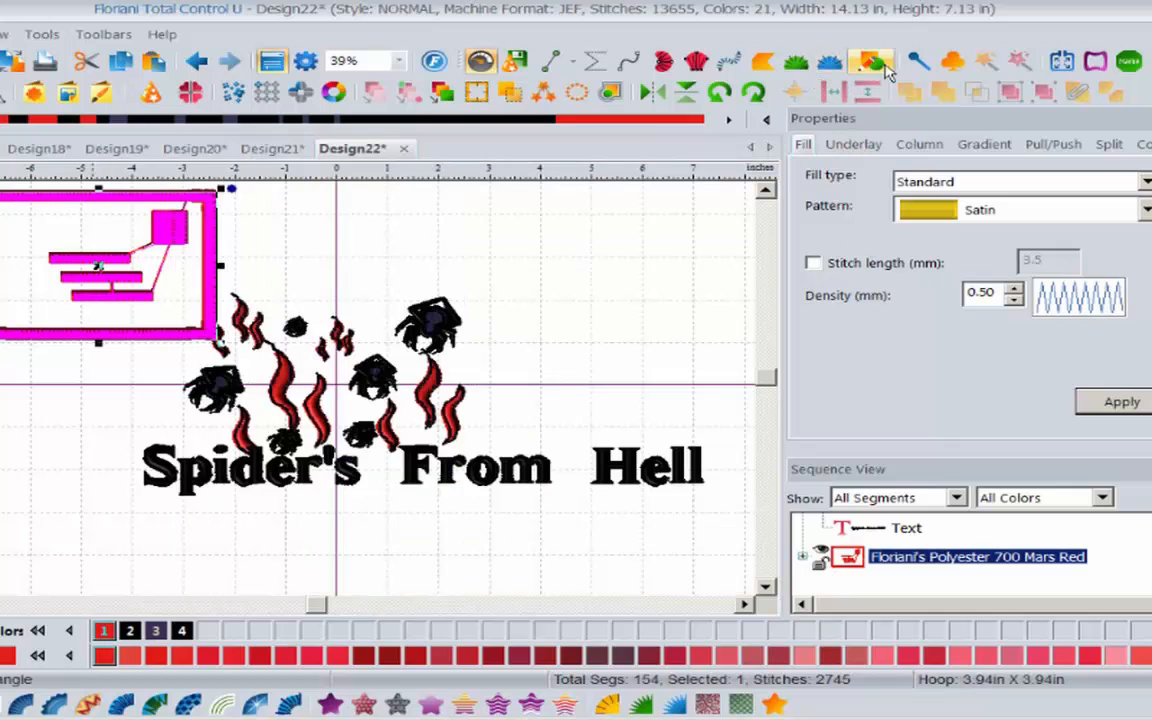
- Place two tilted ebvelope symbols at the upper right of the design, with the smaller one below and to the right of the larger
click(952, 64)
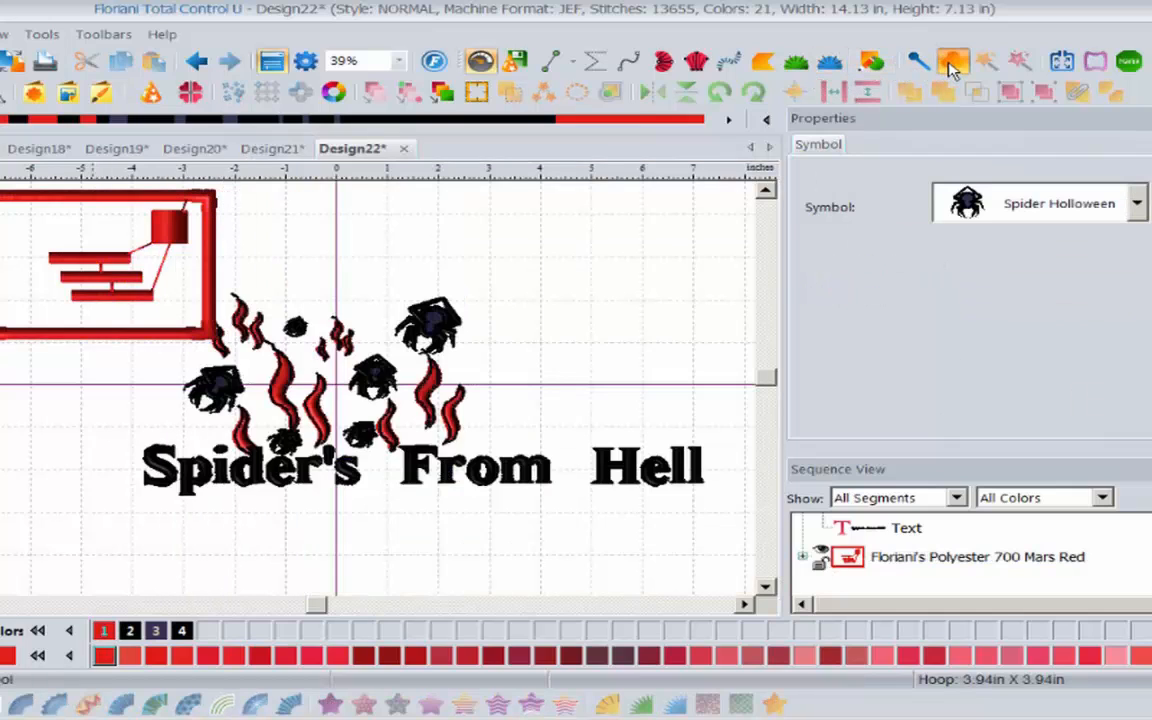
click(1012, 190)
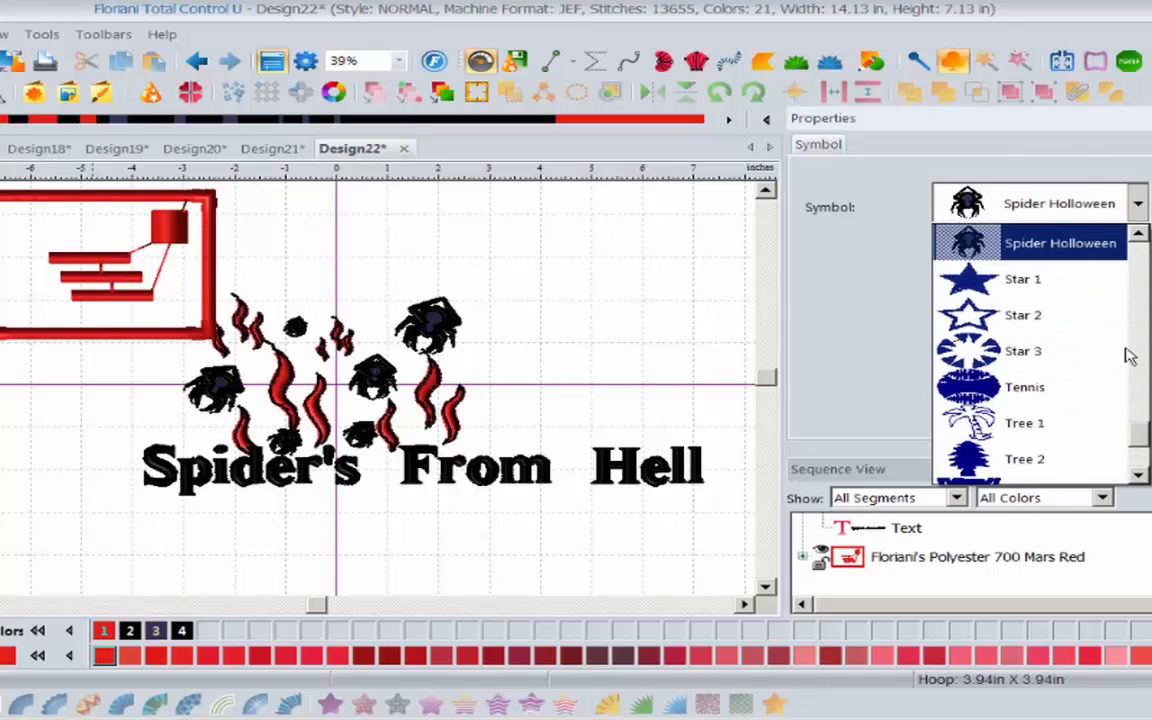
drag(1135, 428, 1138, 318)
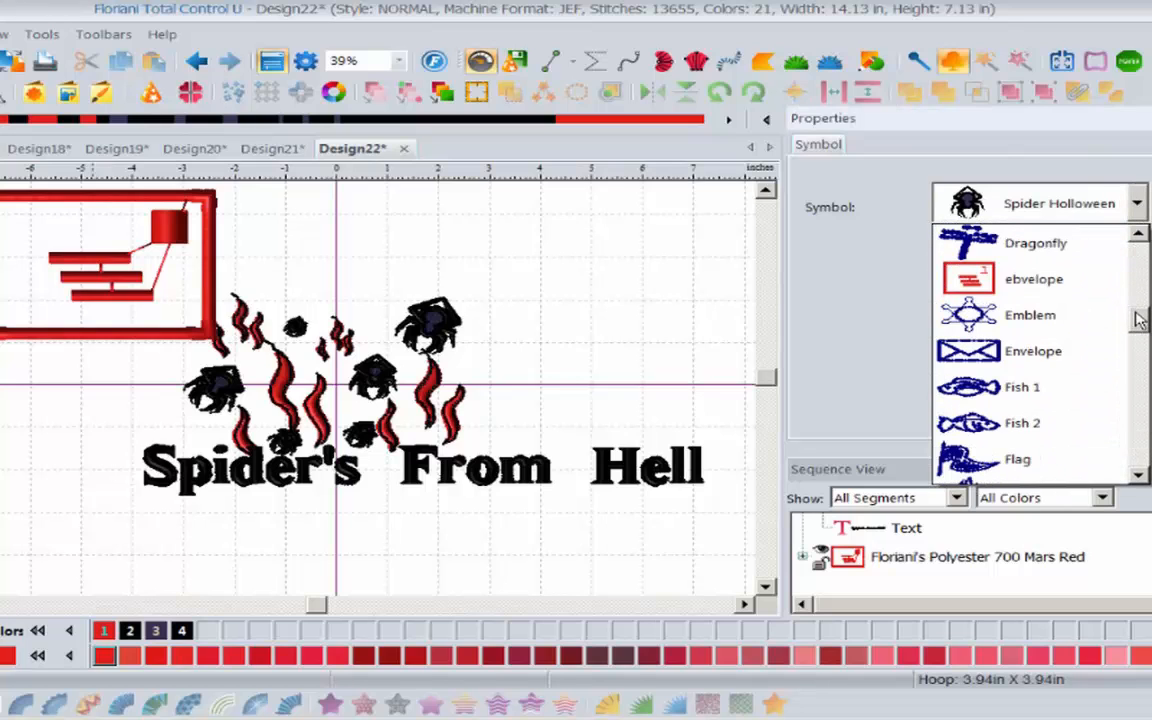
click(965, 285)
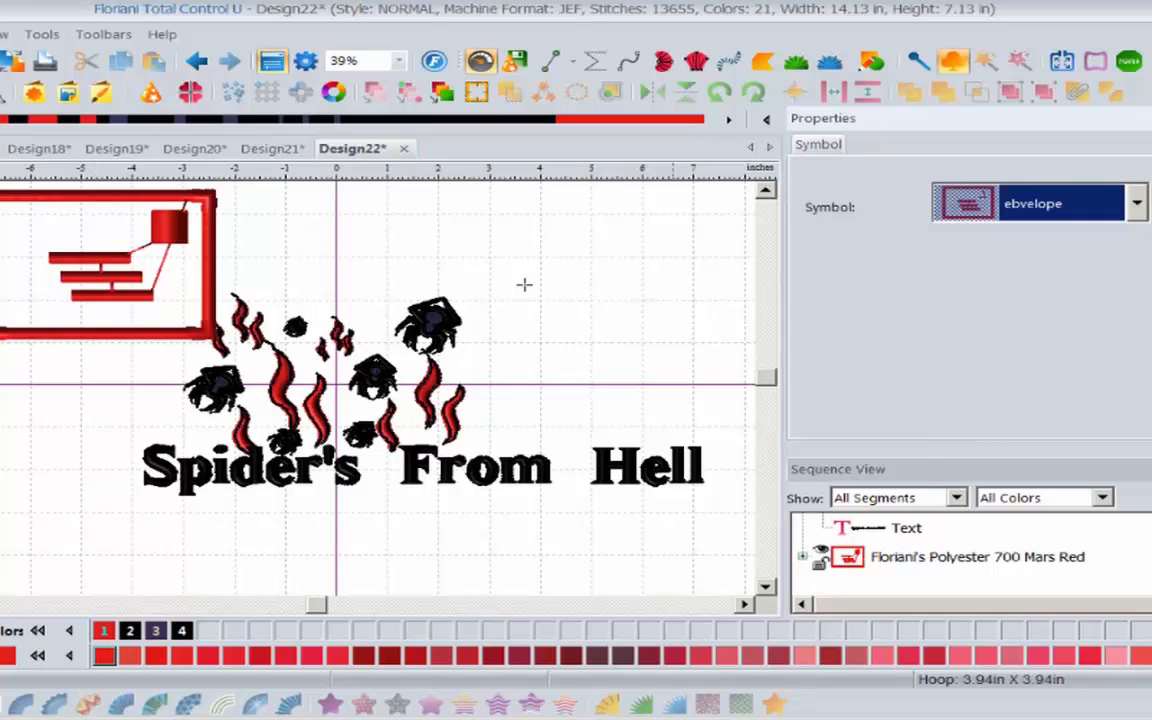
drag(462, 240, 599, 278)
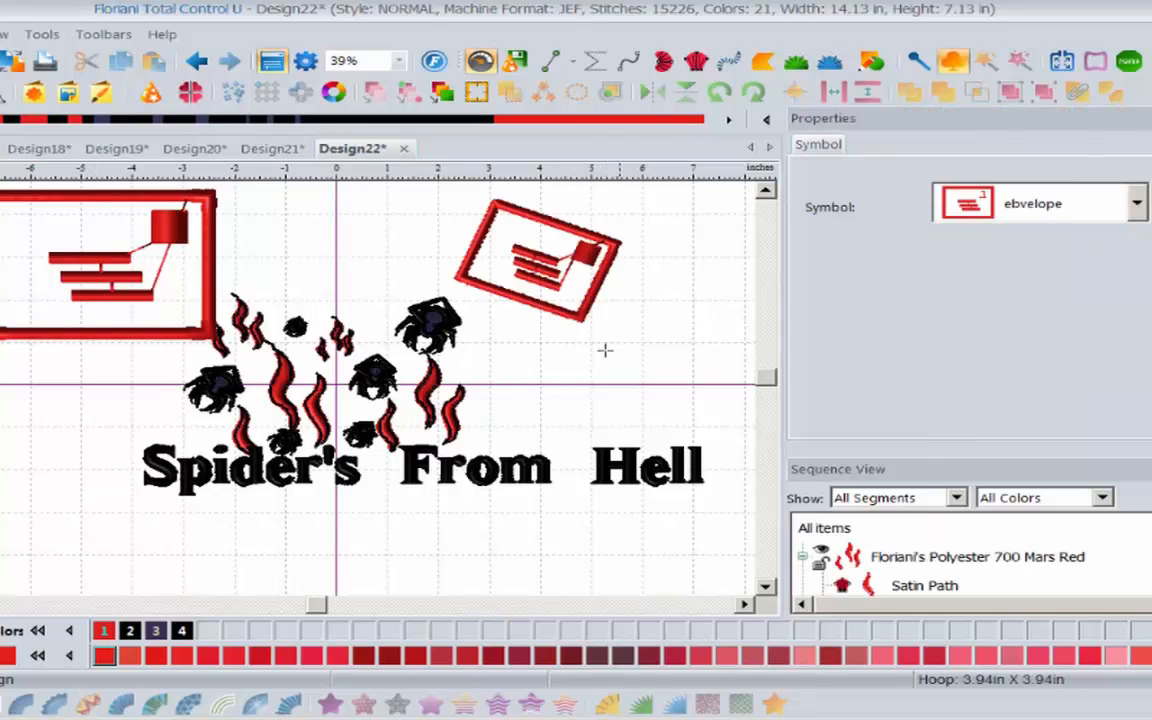
click(667, 349)
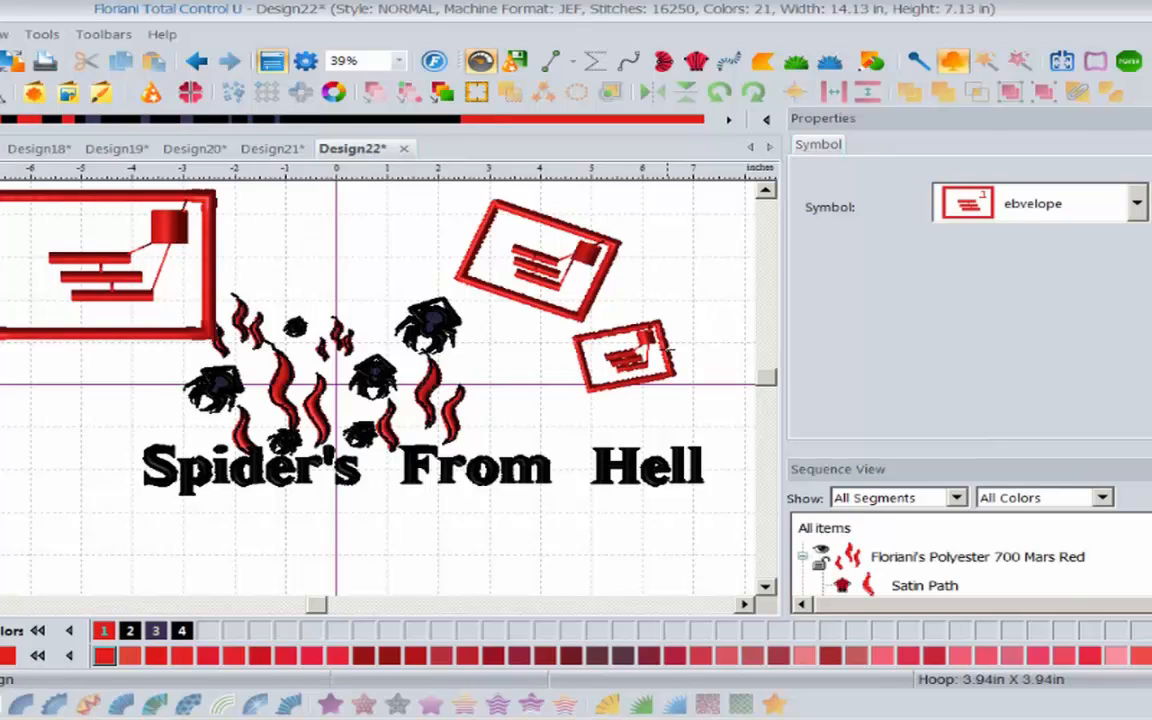